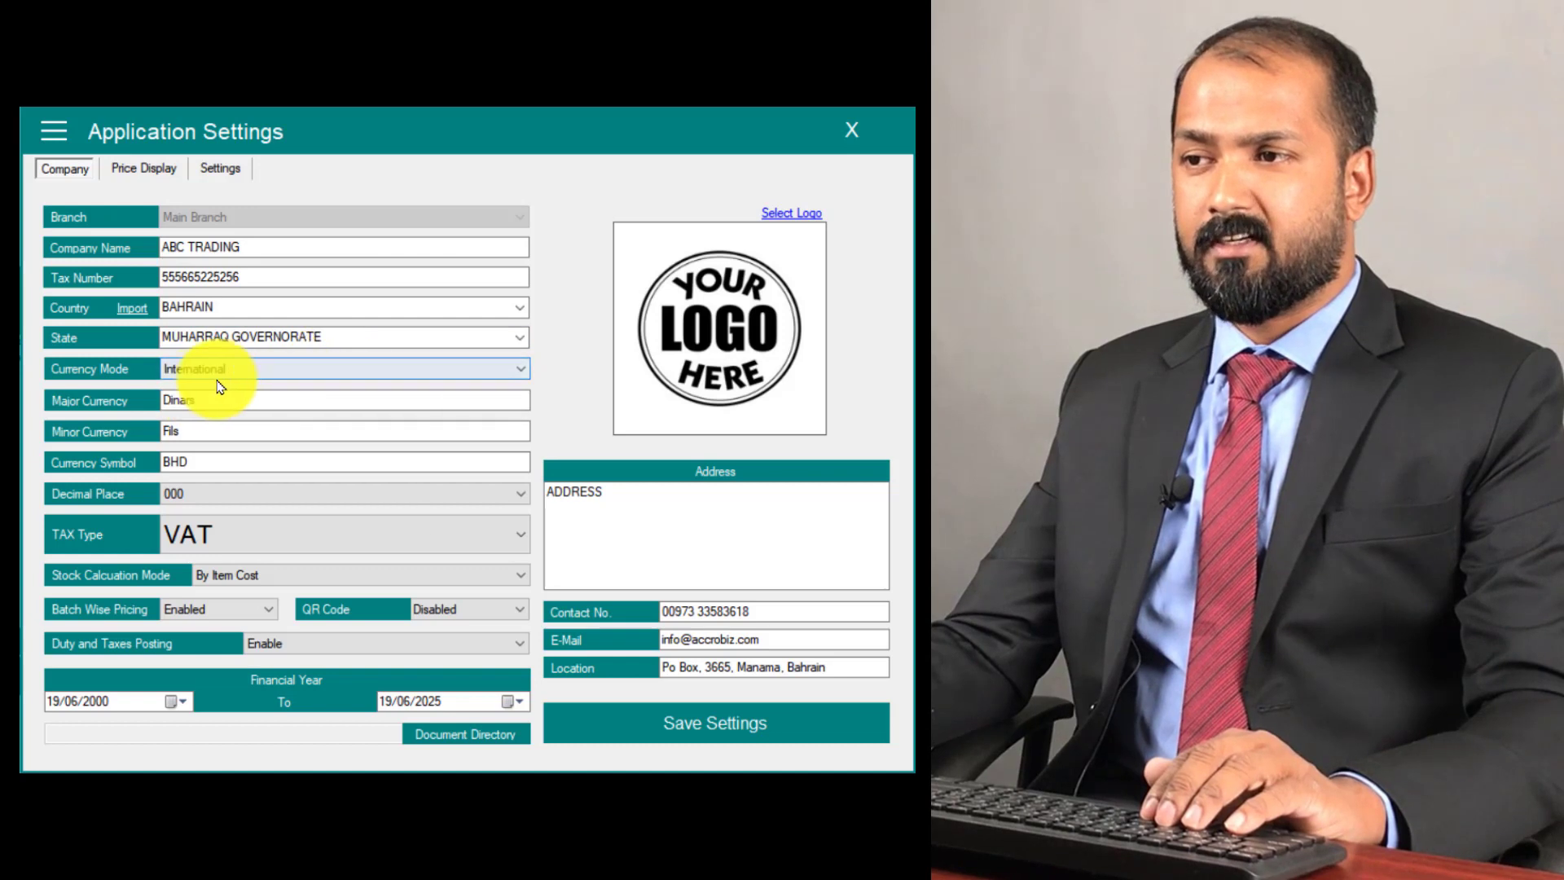
- Set the company's major currency to Bahraini Dinars
key("Tab")
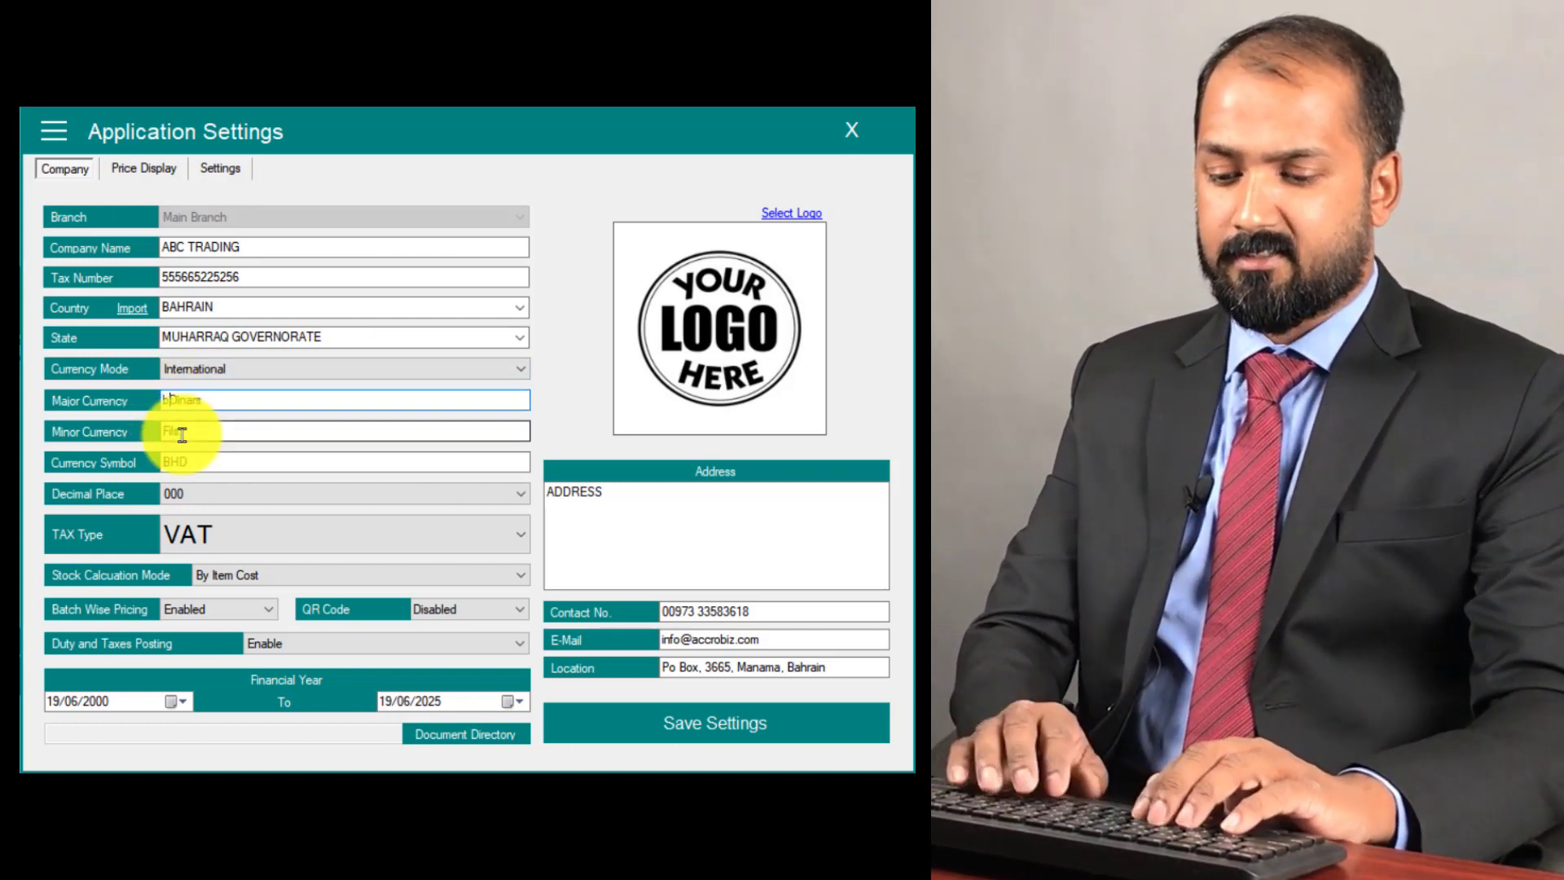
type("bahi")
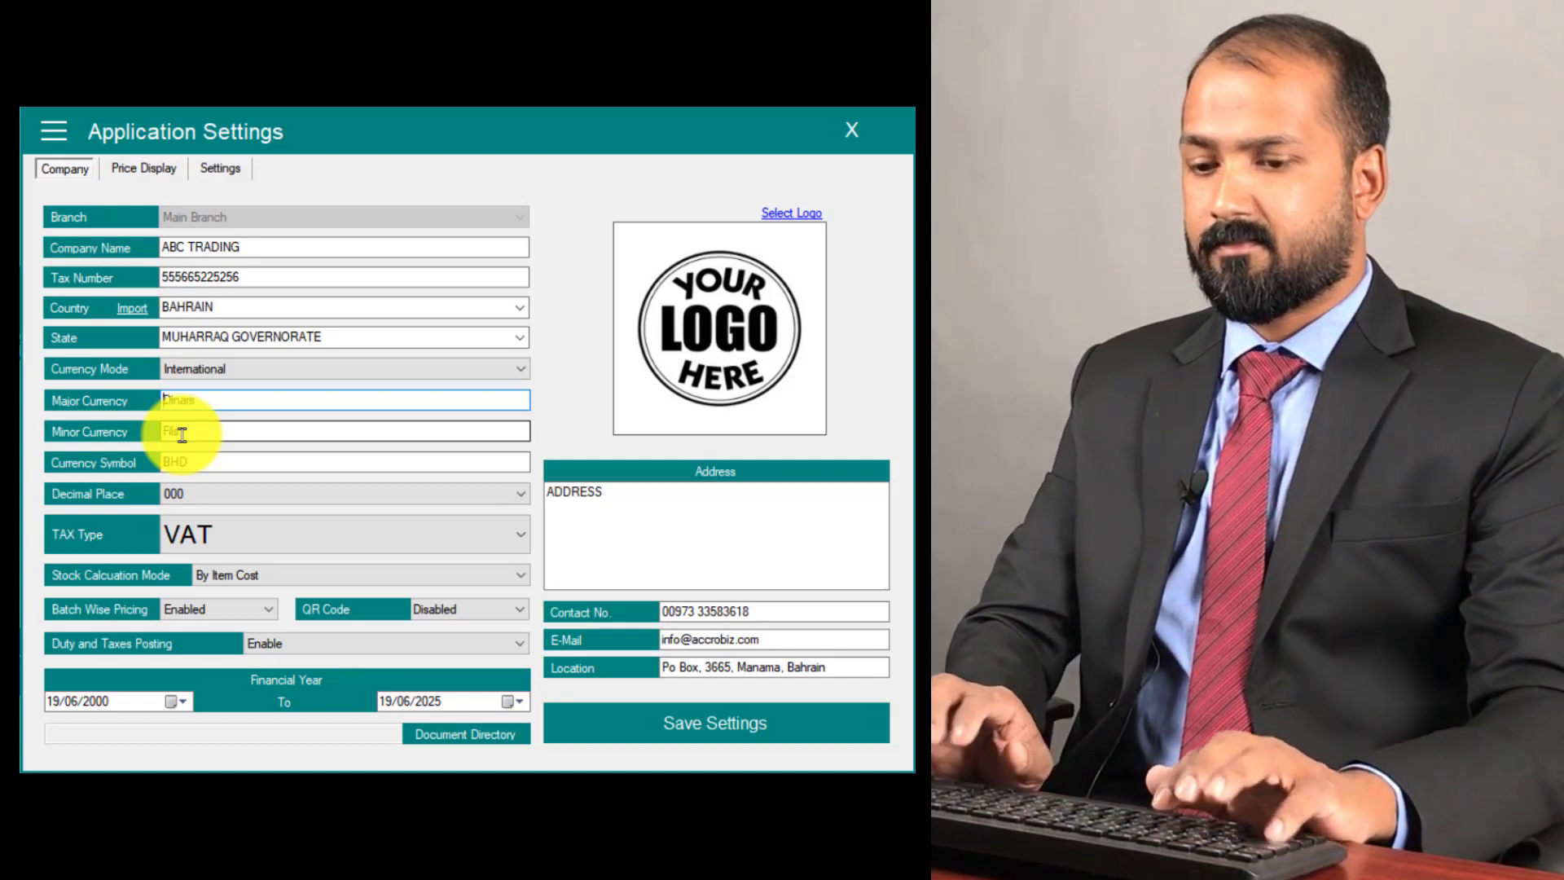
type("raini Dinars")
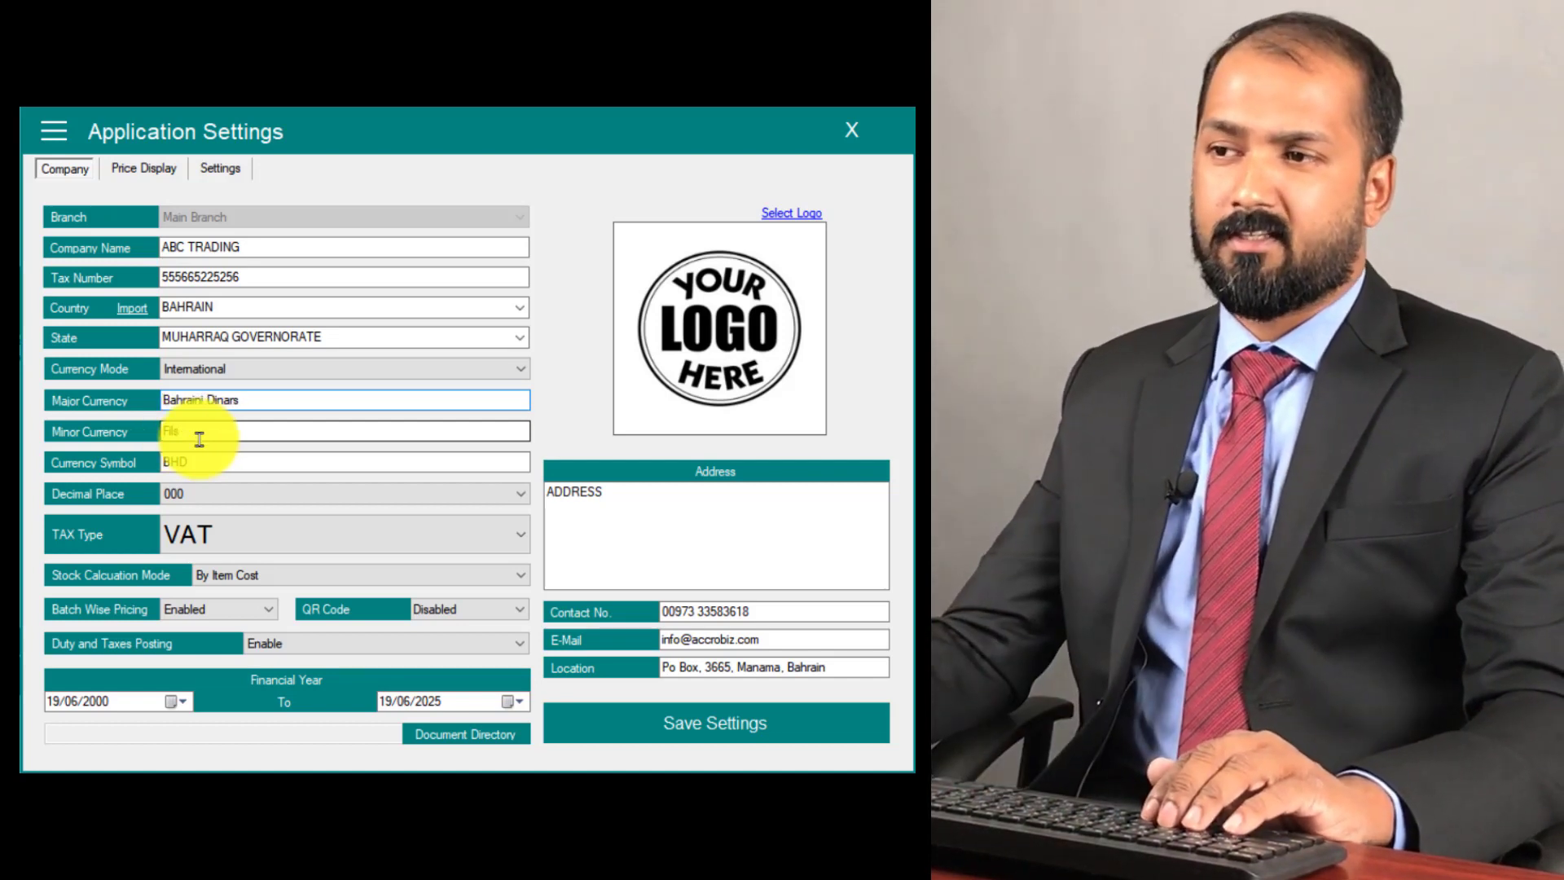
key("Tab")
key("Tab")
- Select 000 as the decimal place format and VAT as the company's tax type
left_click(250, 495)
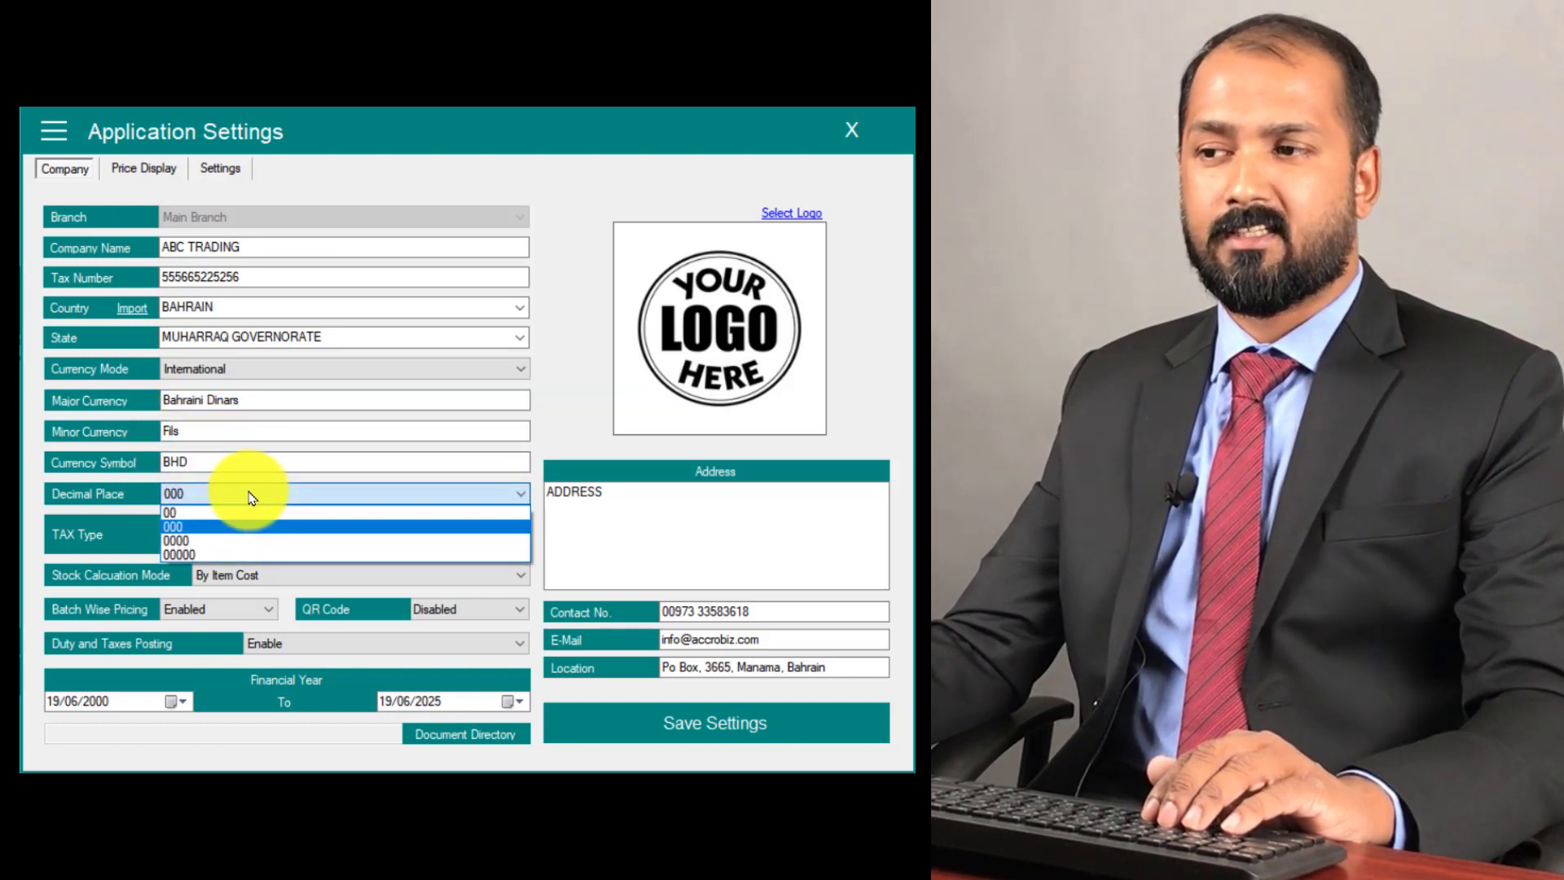
left_click(192, 525)
left_click(234, 548)
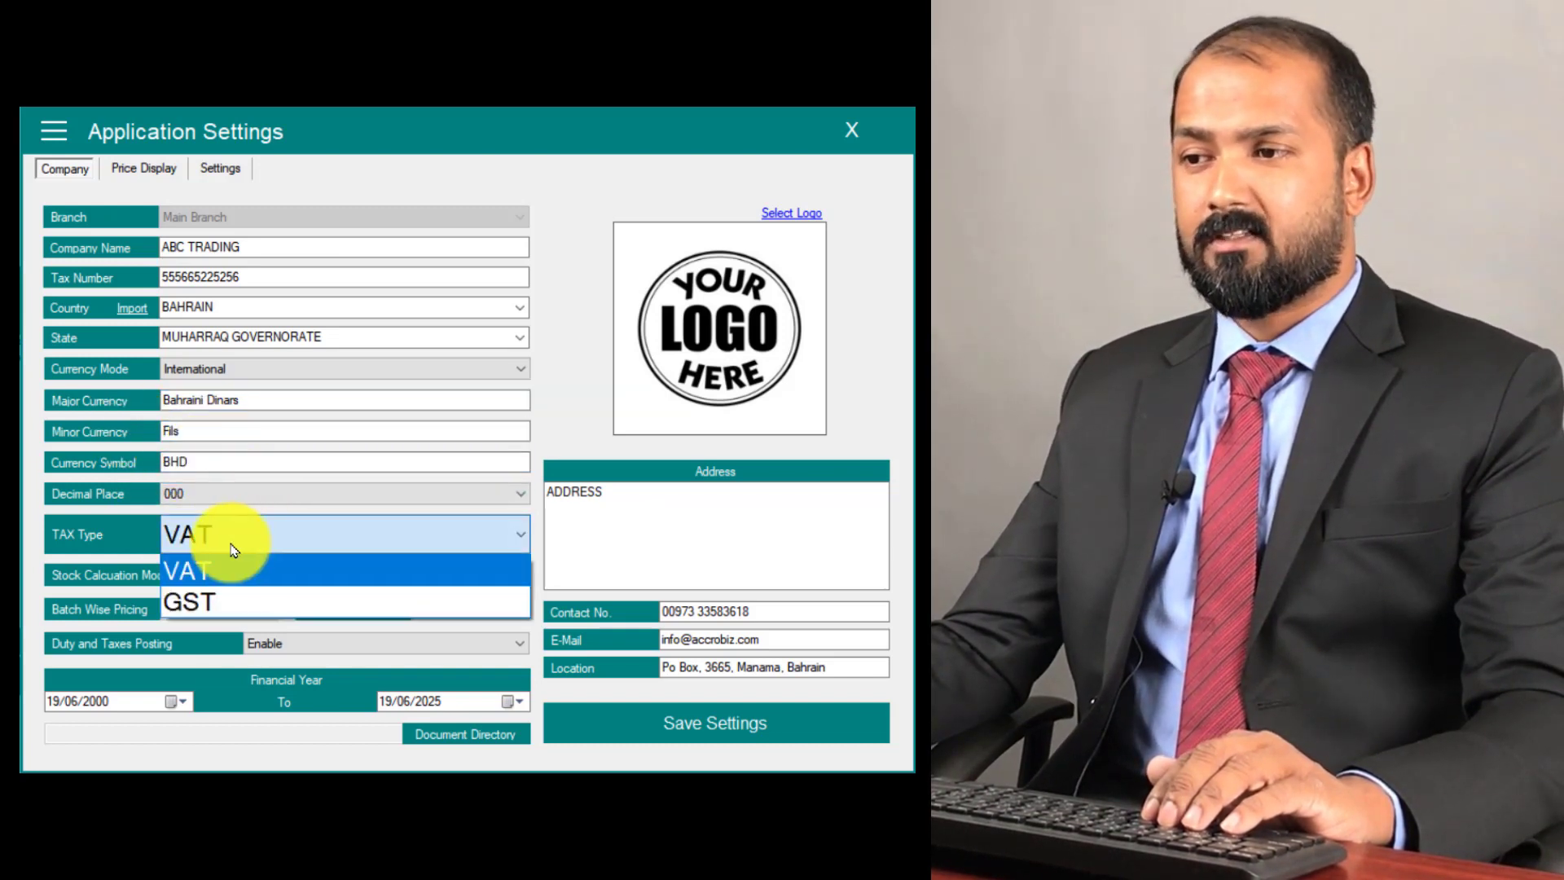
left_click(195, 568)
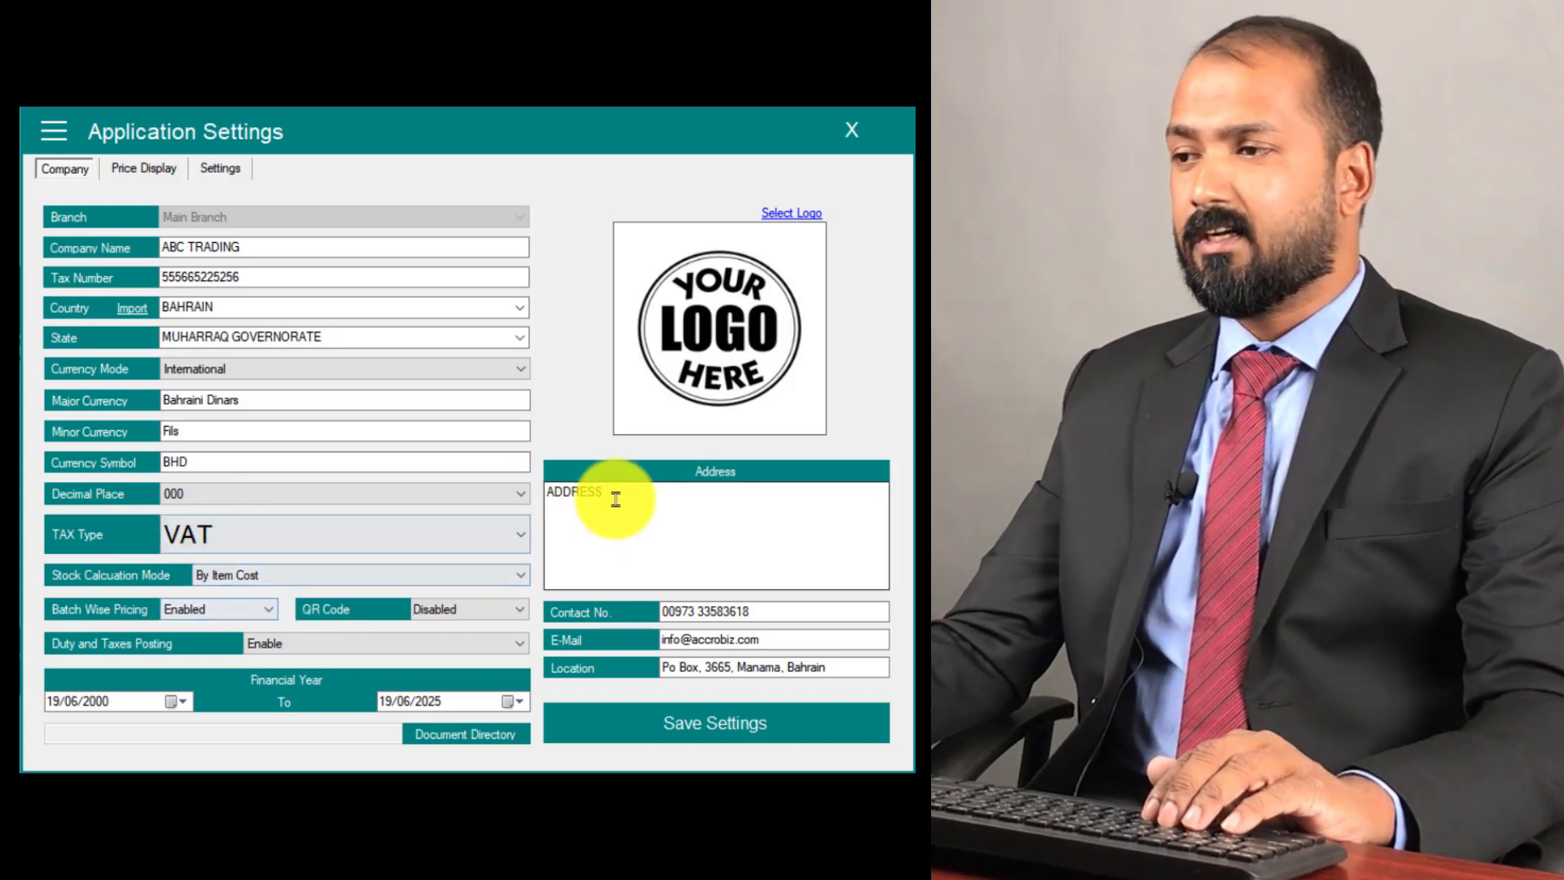
- Load the logo image file as the company logo
left_click_drag(615, 499, 465, 492)
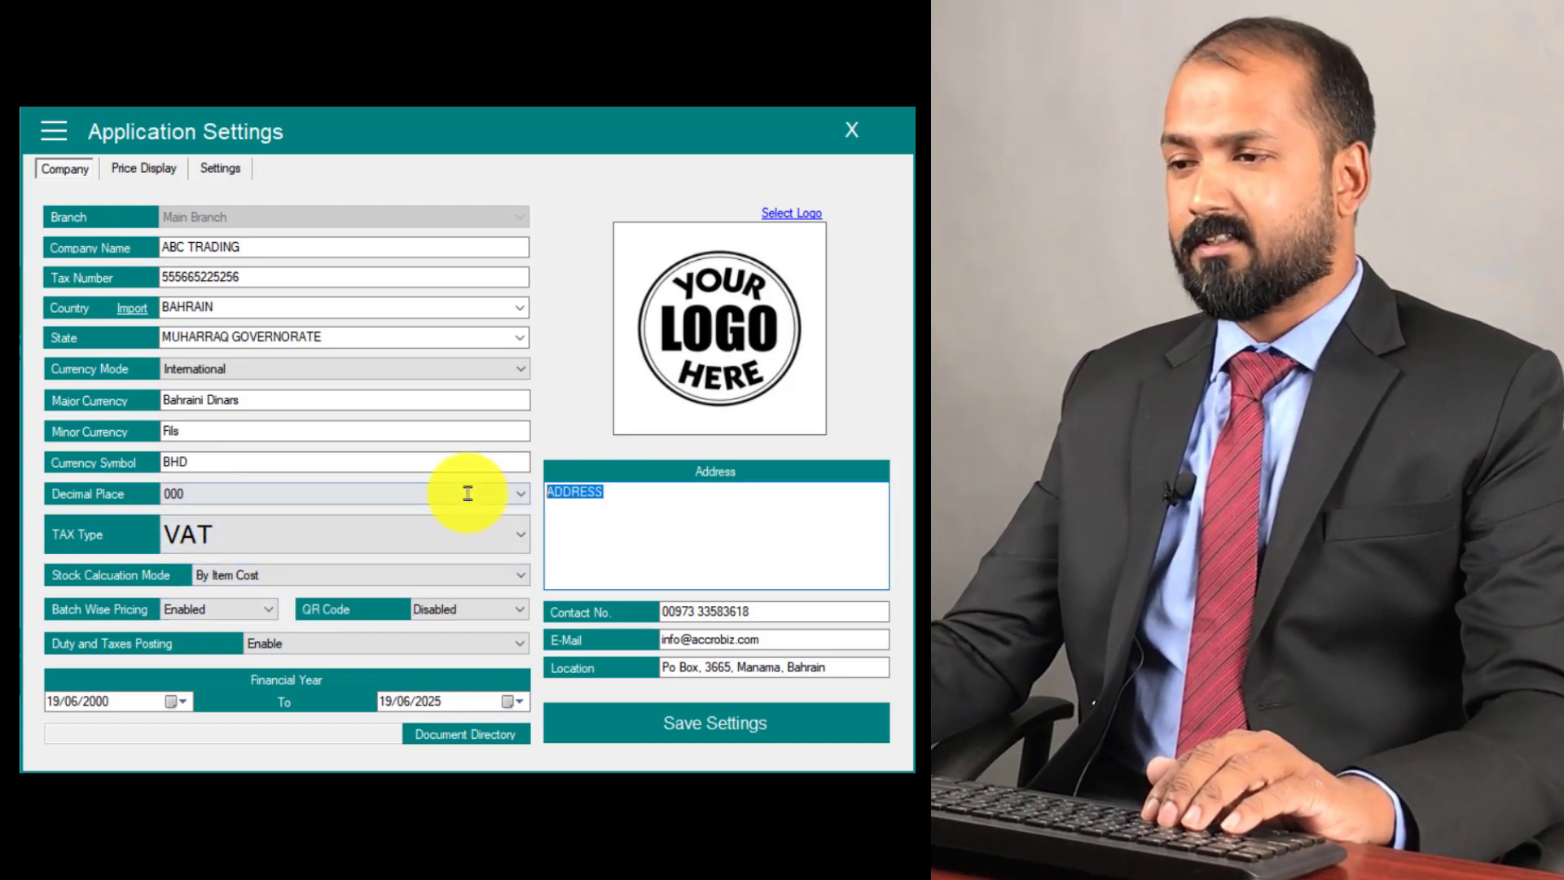
left_click(784, 216)
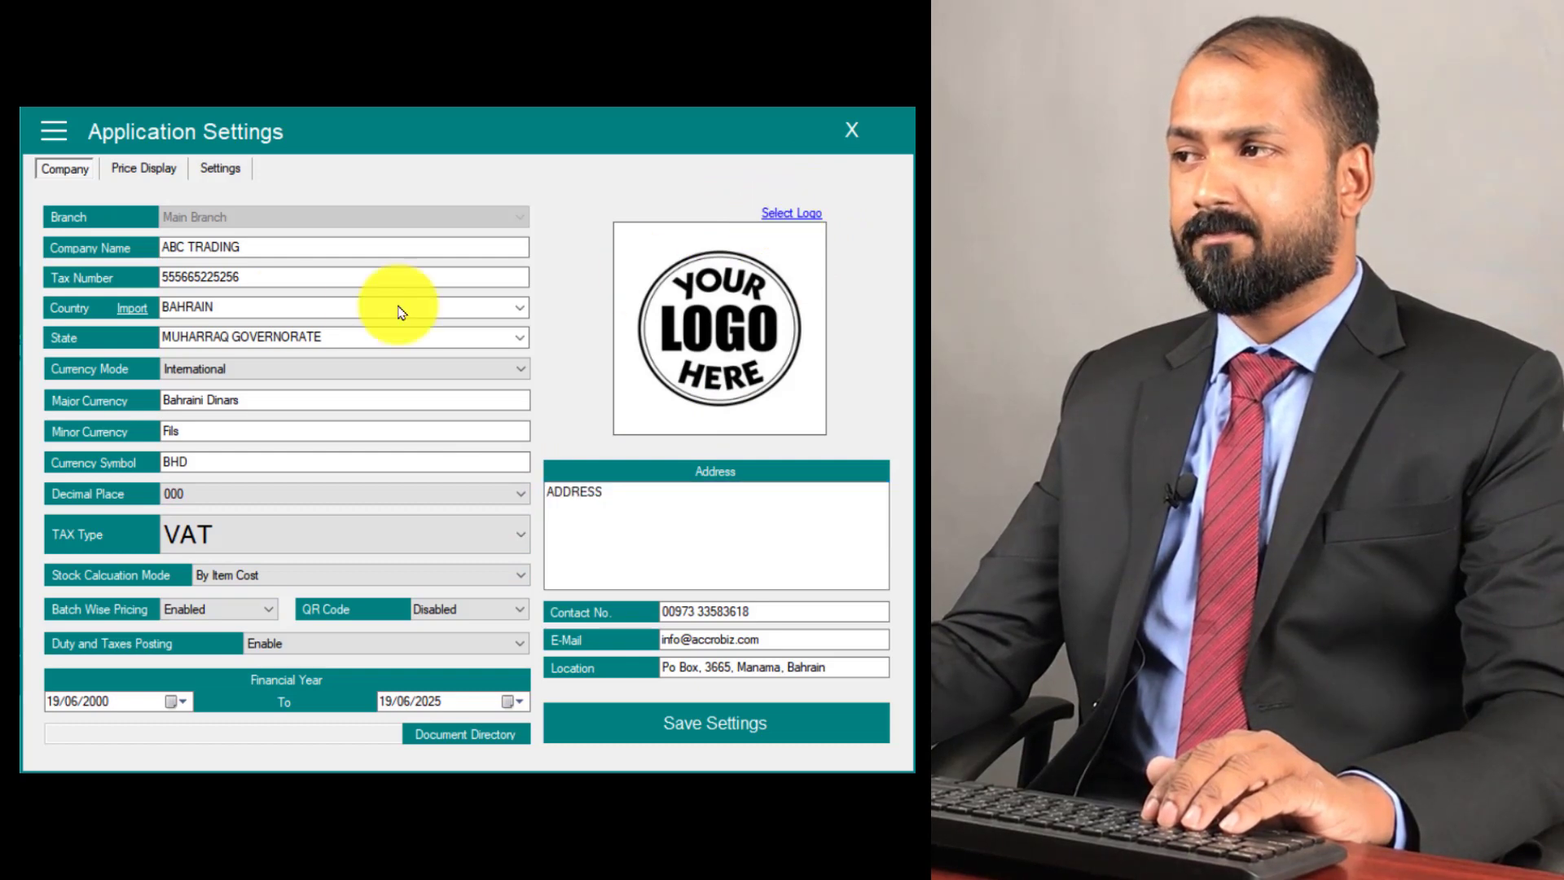
left_click(106, 210)
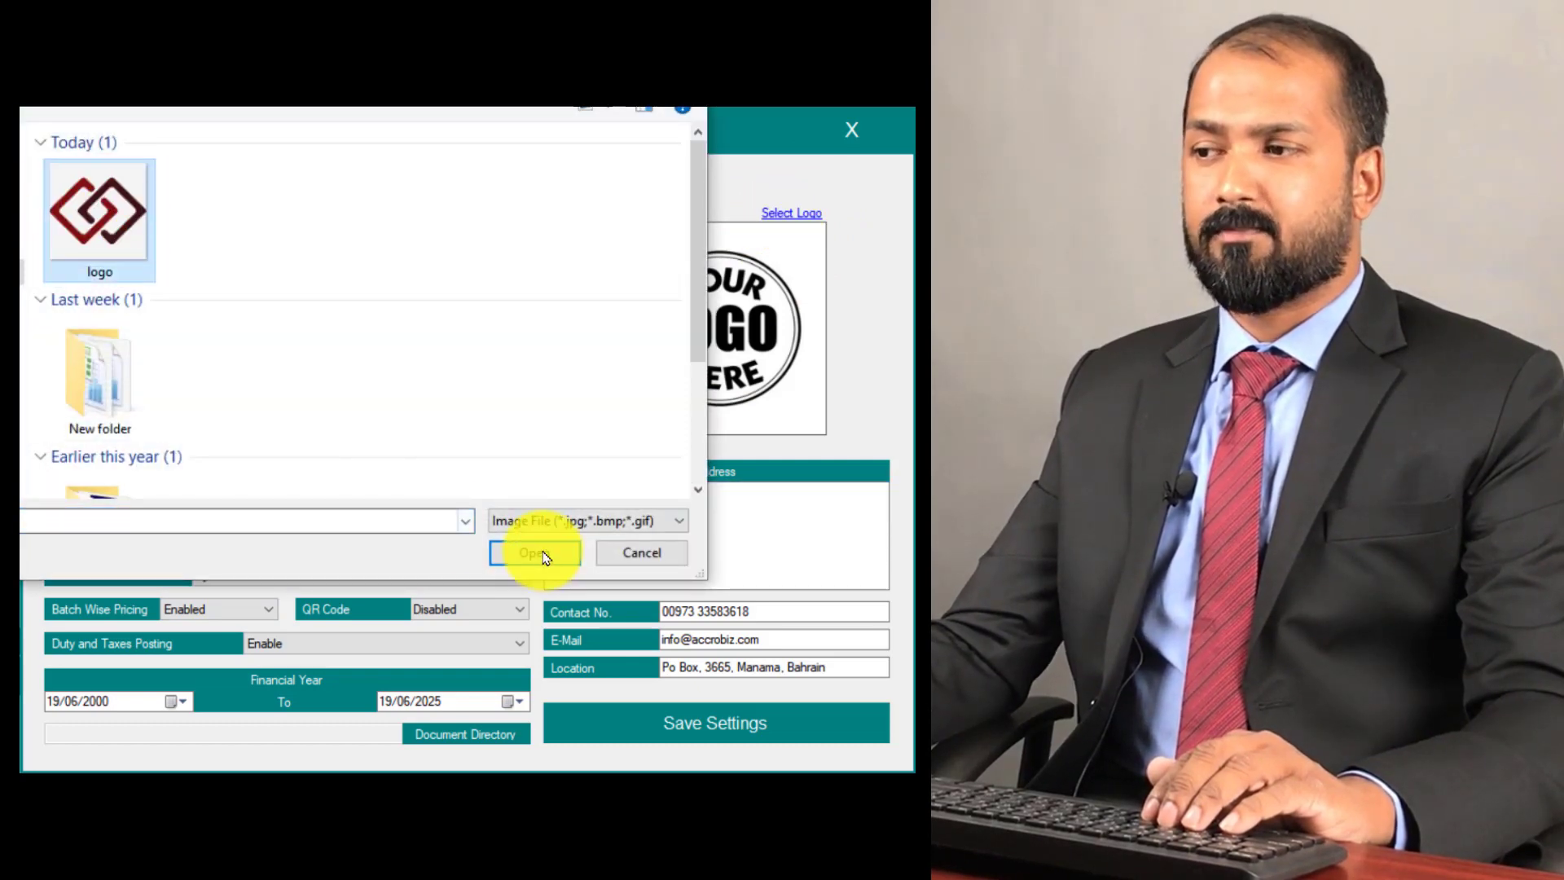
left_click(501, 546)
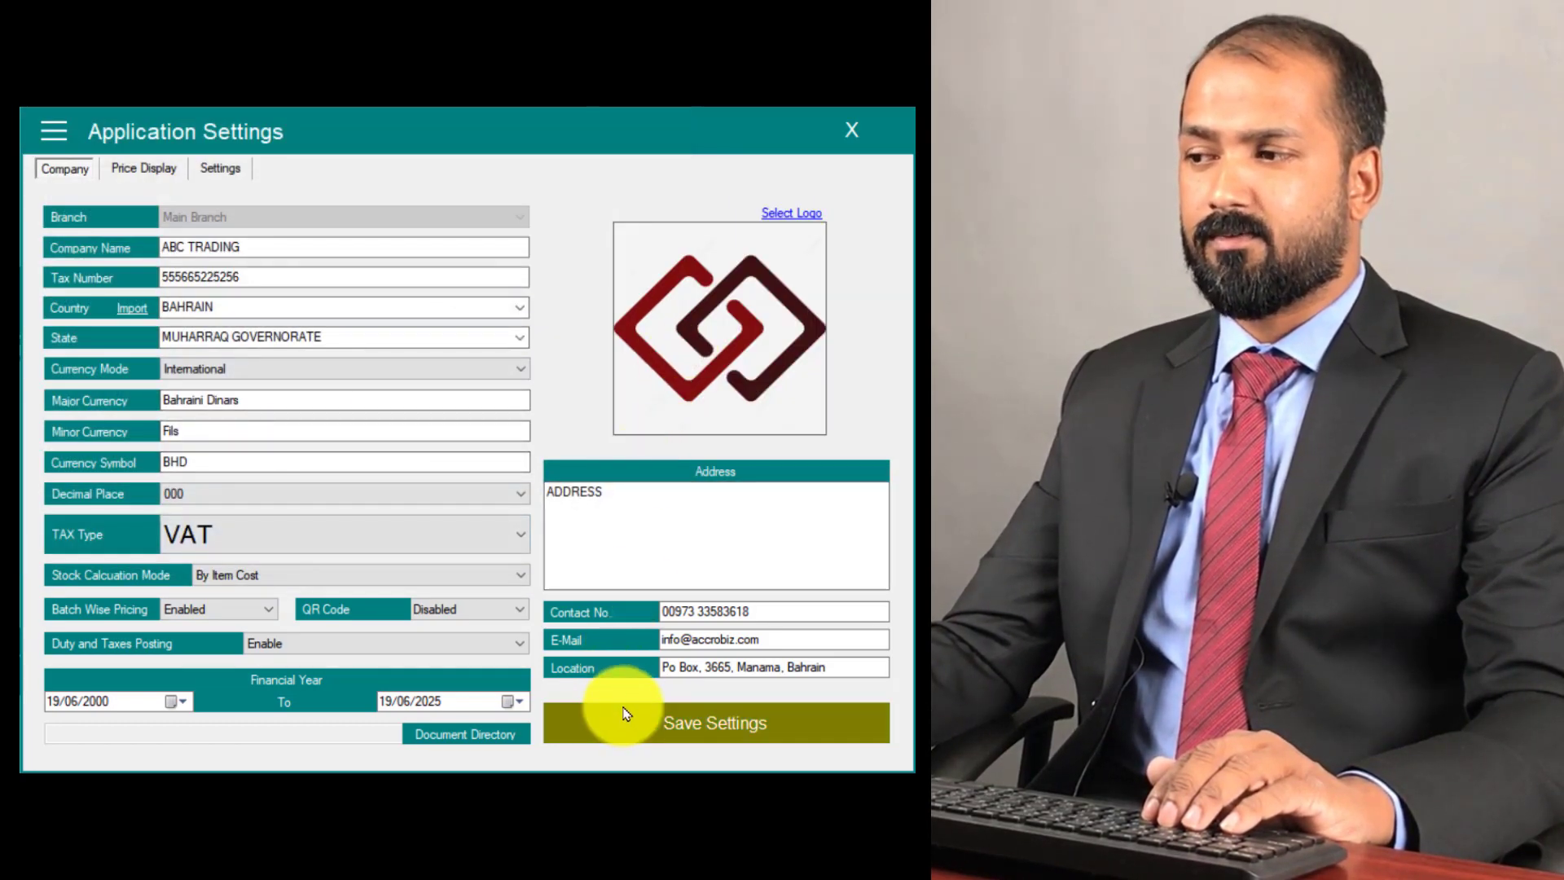
- Check the company's contact number and location, and save the application settings
left_click_drag(768, 618, 604, 609)
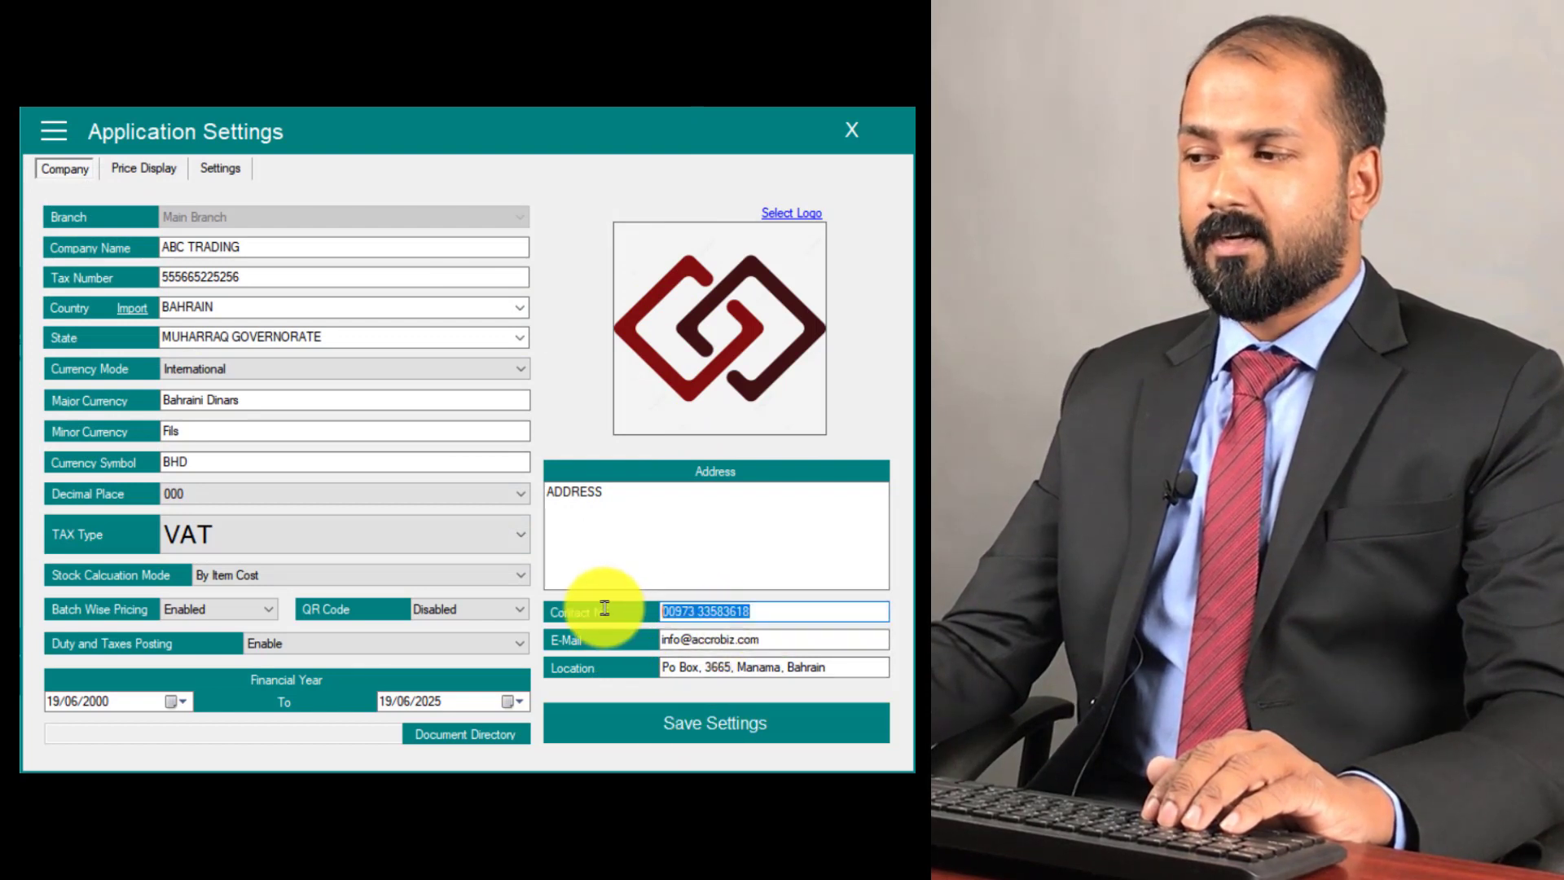
left_click(710, 612)
left_click_drag(819, 667, 475, 649)
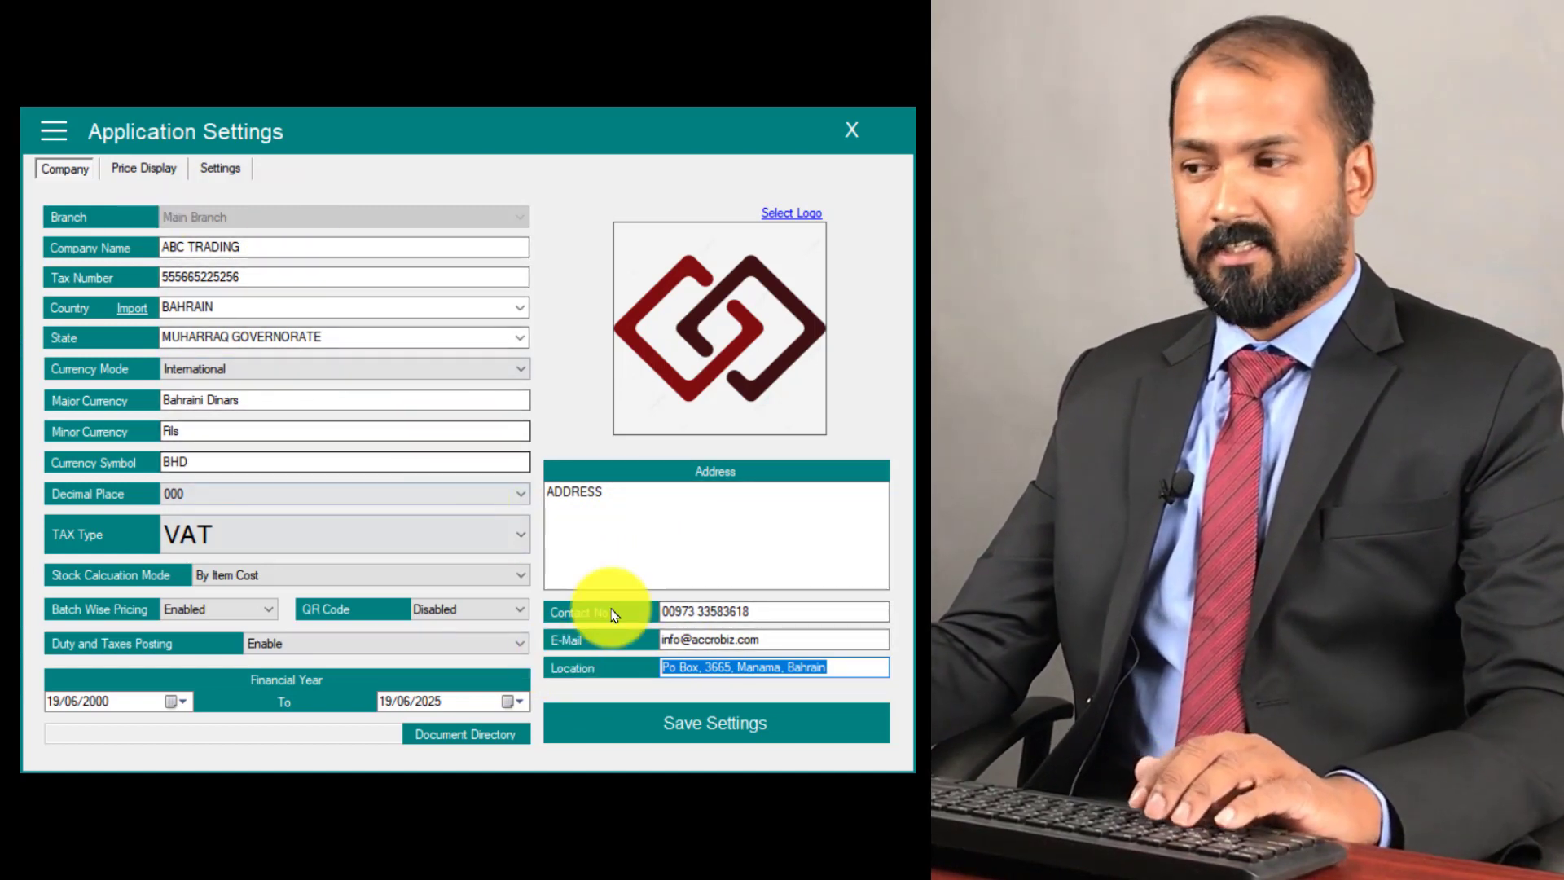
left_click(698, 722)
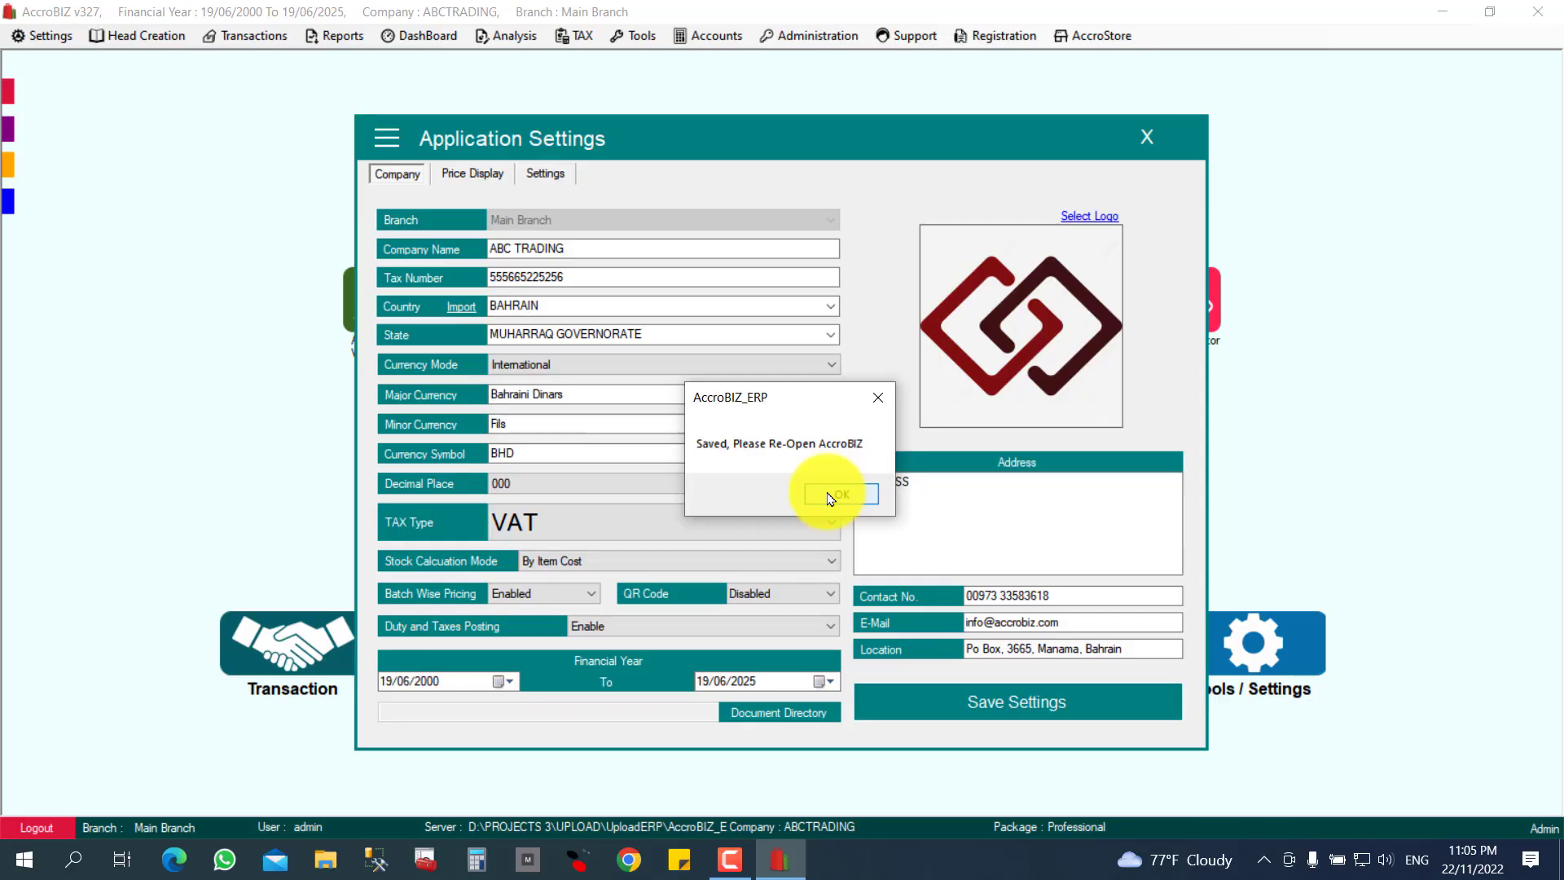
left_click(528, 504)
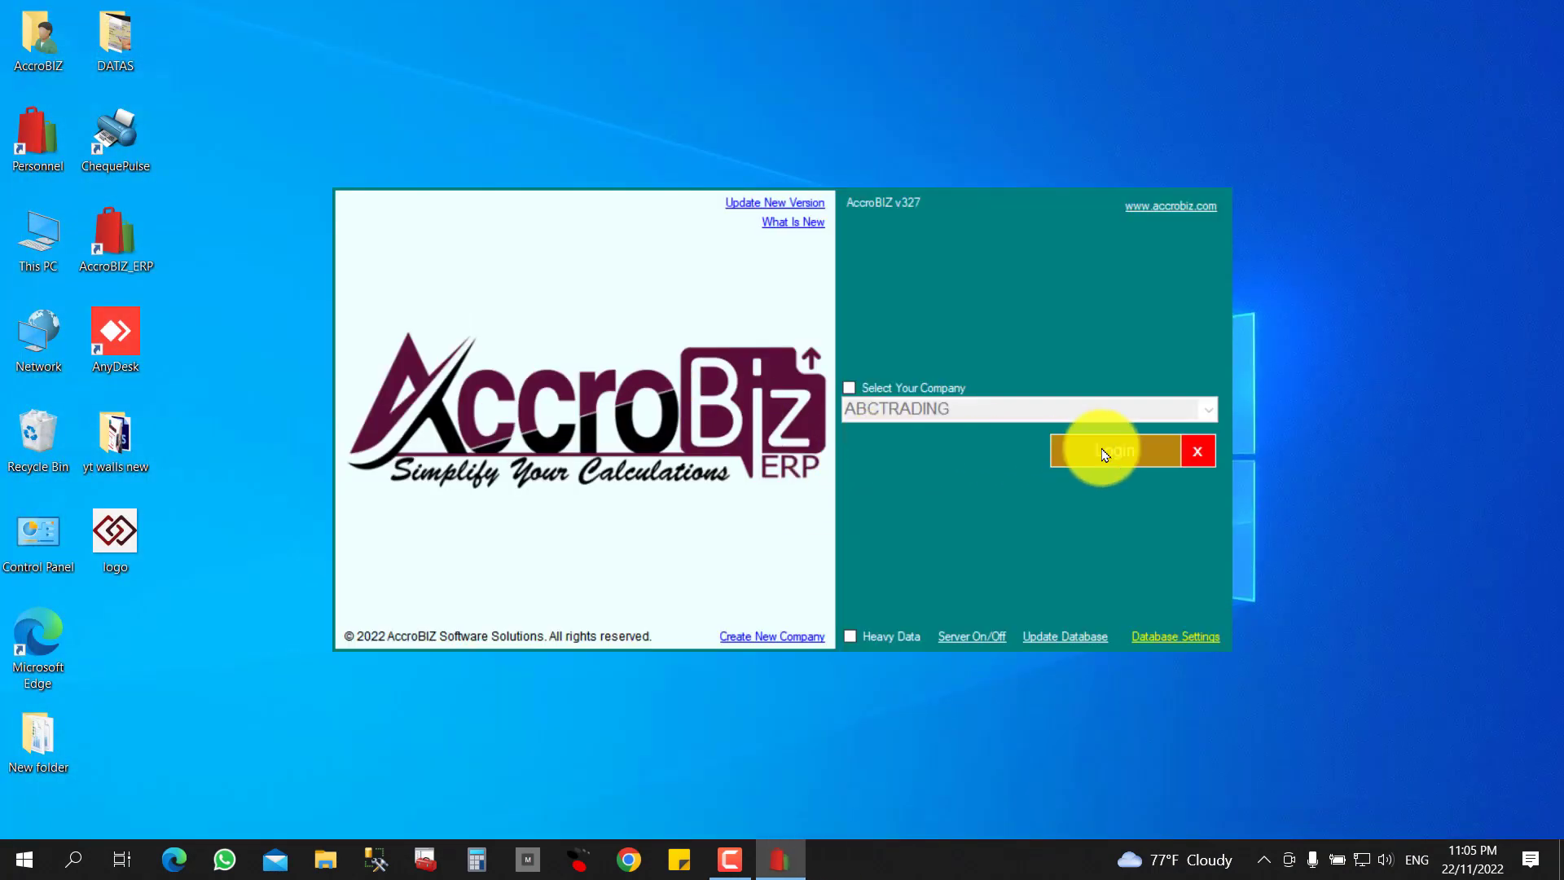
- Log in to the ABCTRADING company under Main Branch
left_click(1107, 448)
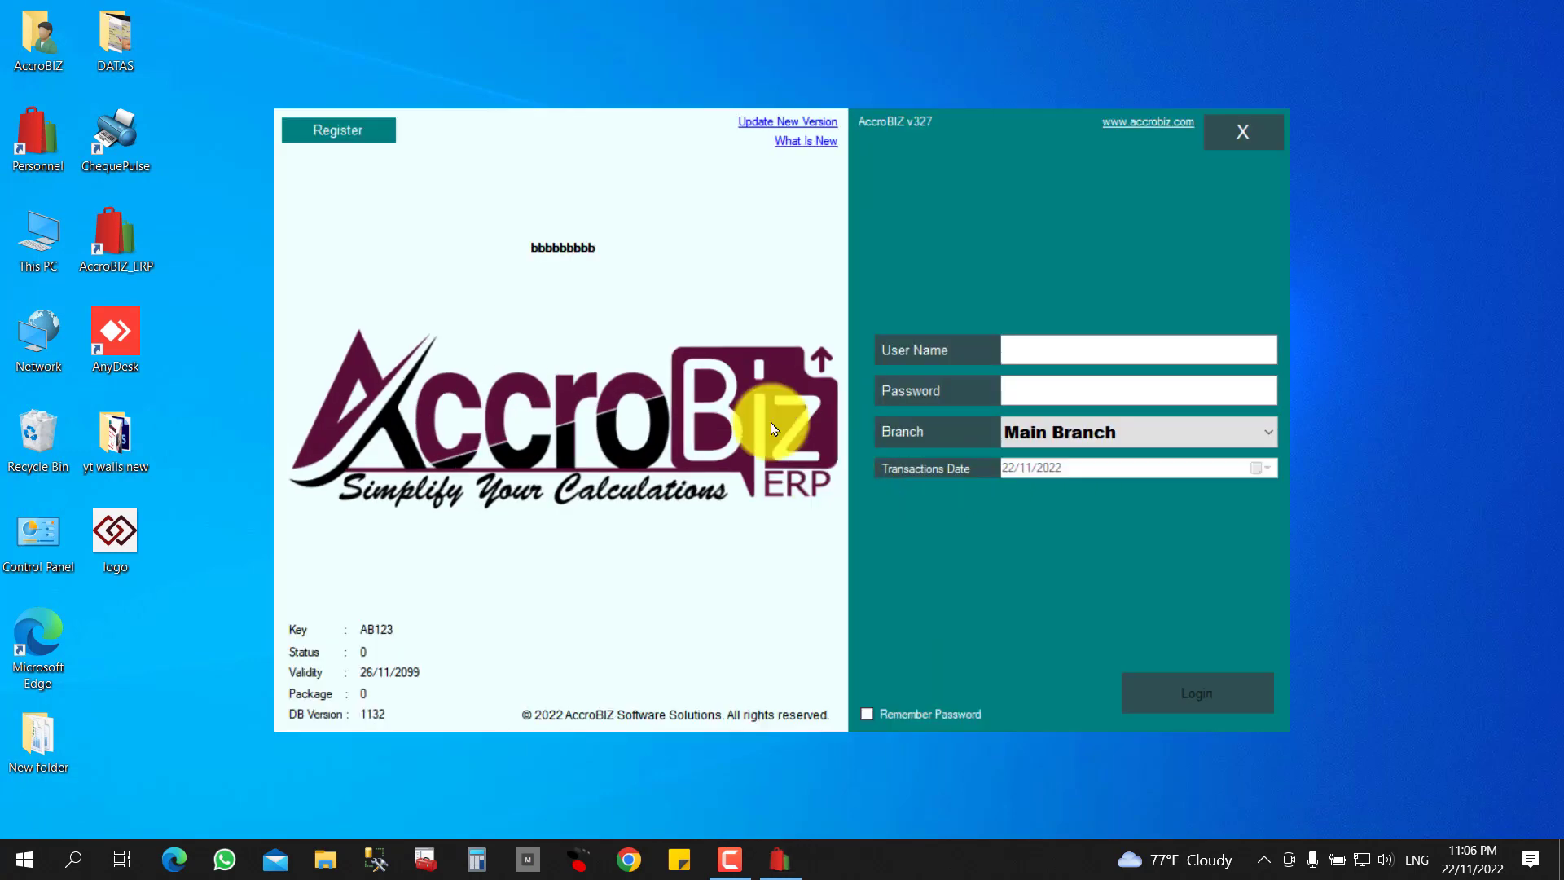
left_click(1212, 708)
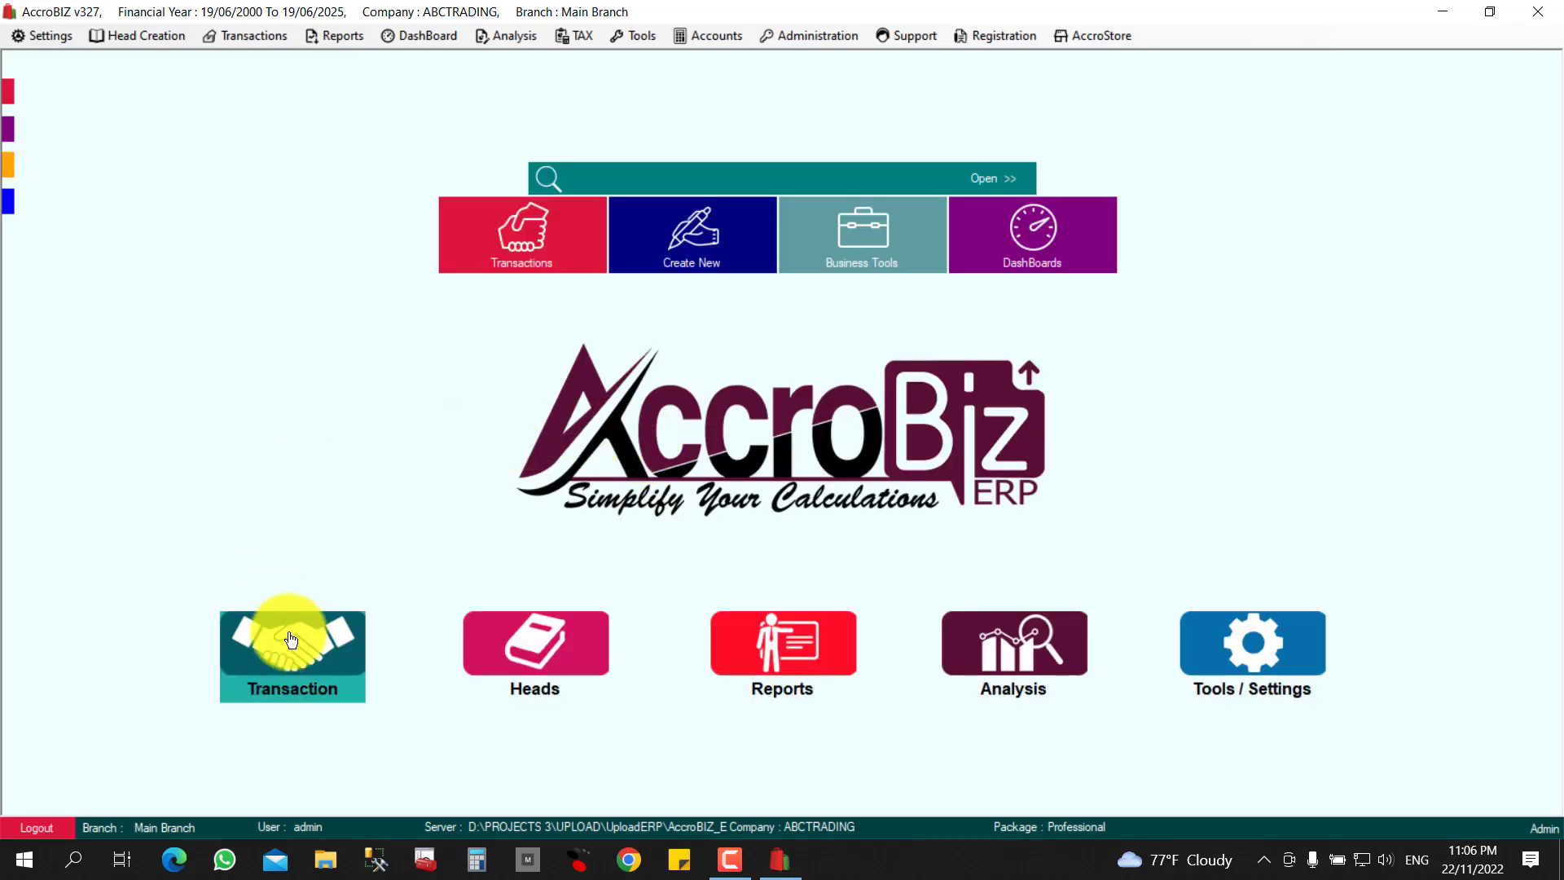
- Open a blank purchase voucher from the transactions, leaving the party empty
left_click(271, 649)
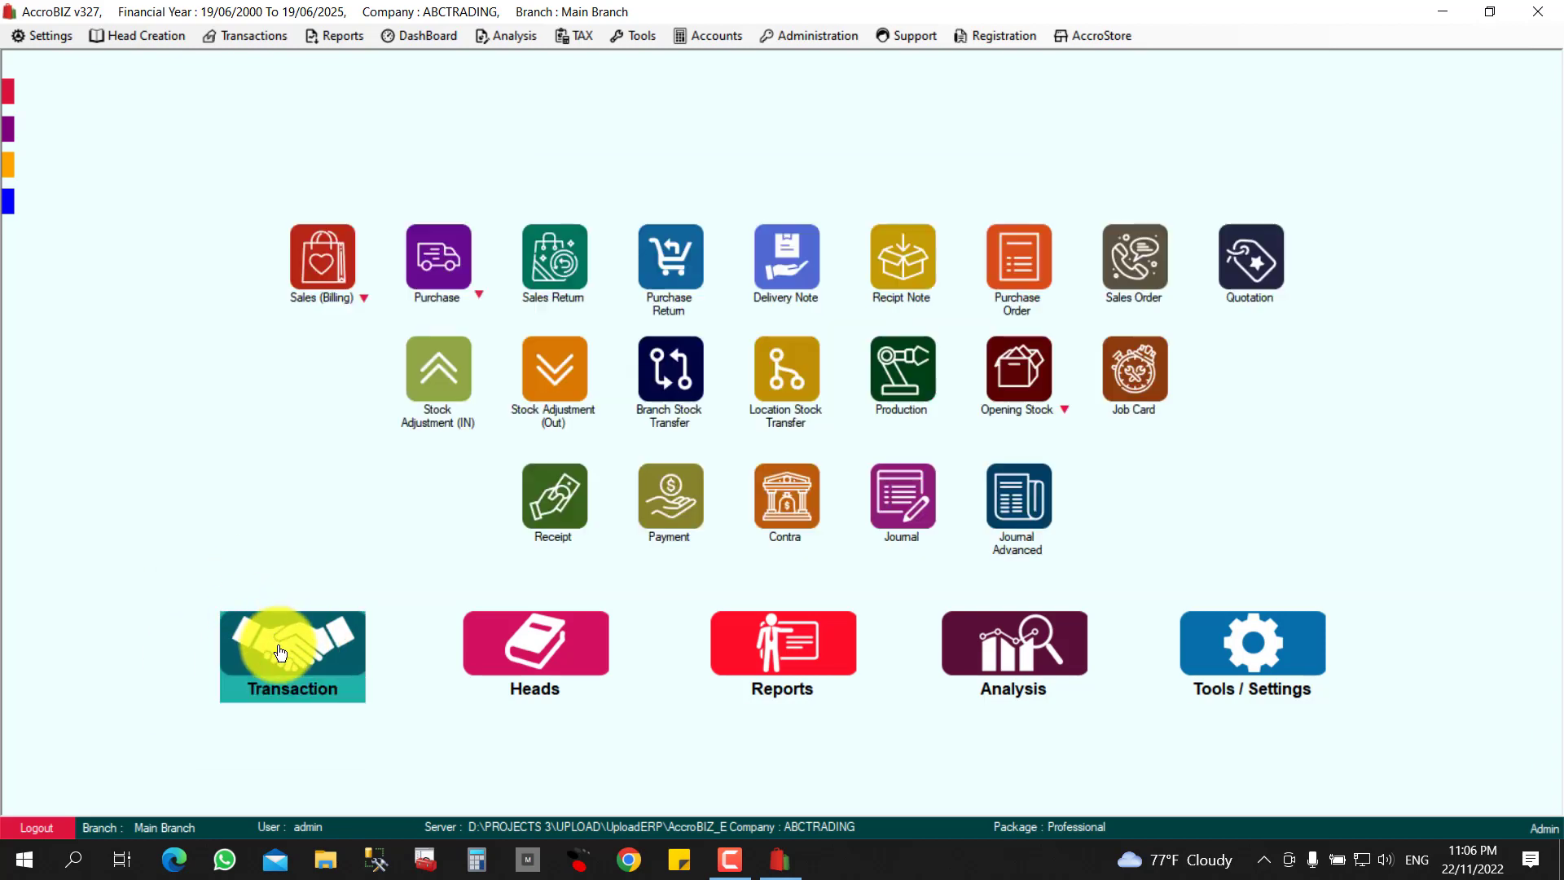
left_click(418, 259)
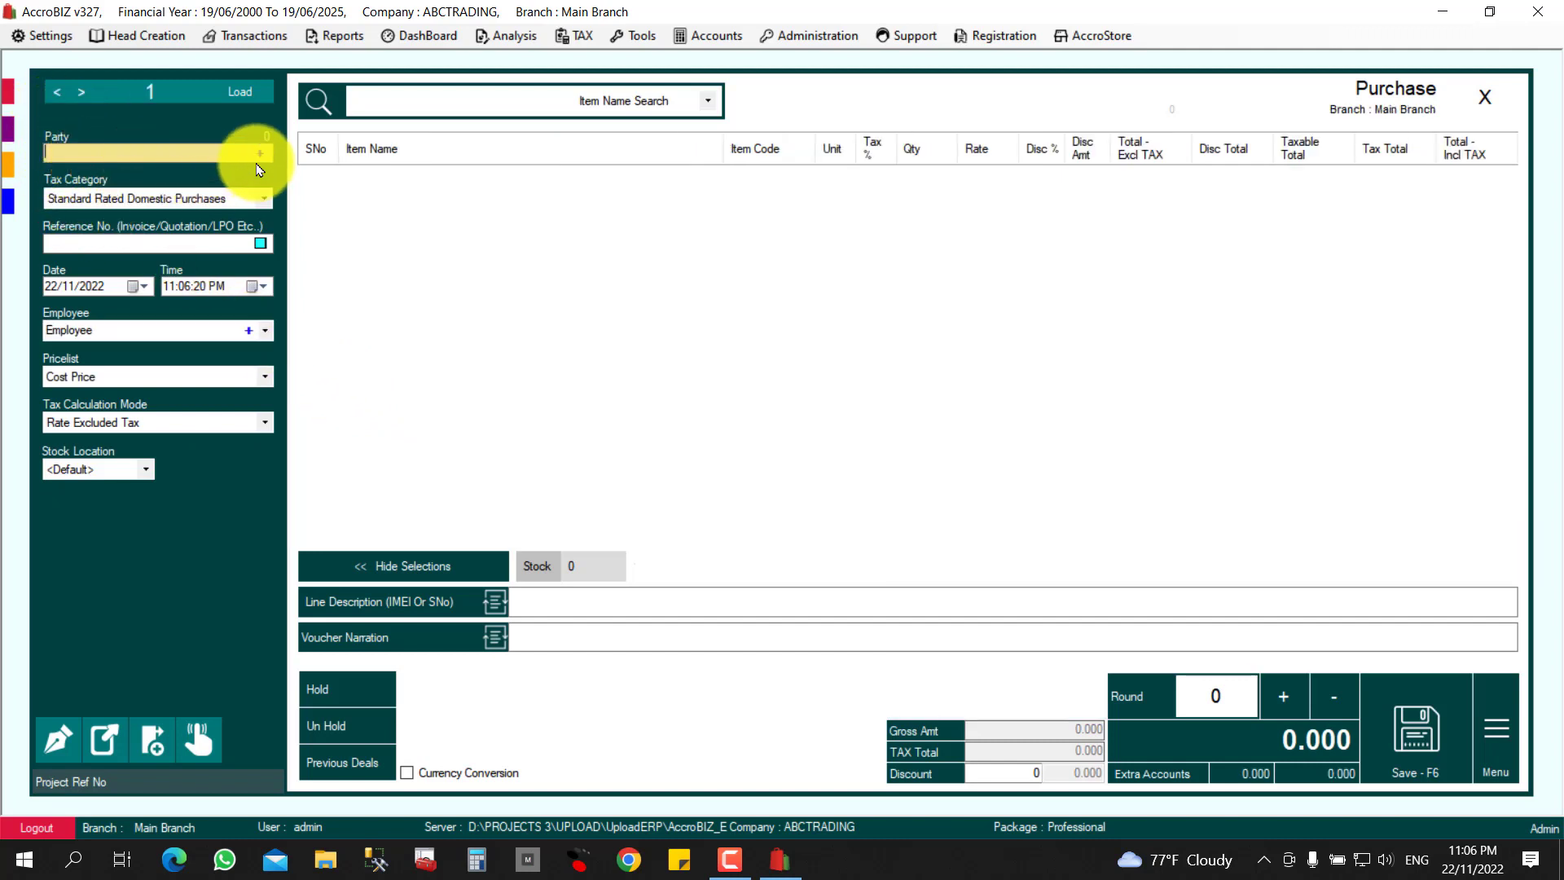
type("s")
key("BackSpace")
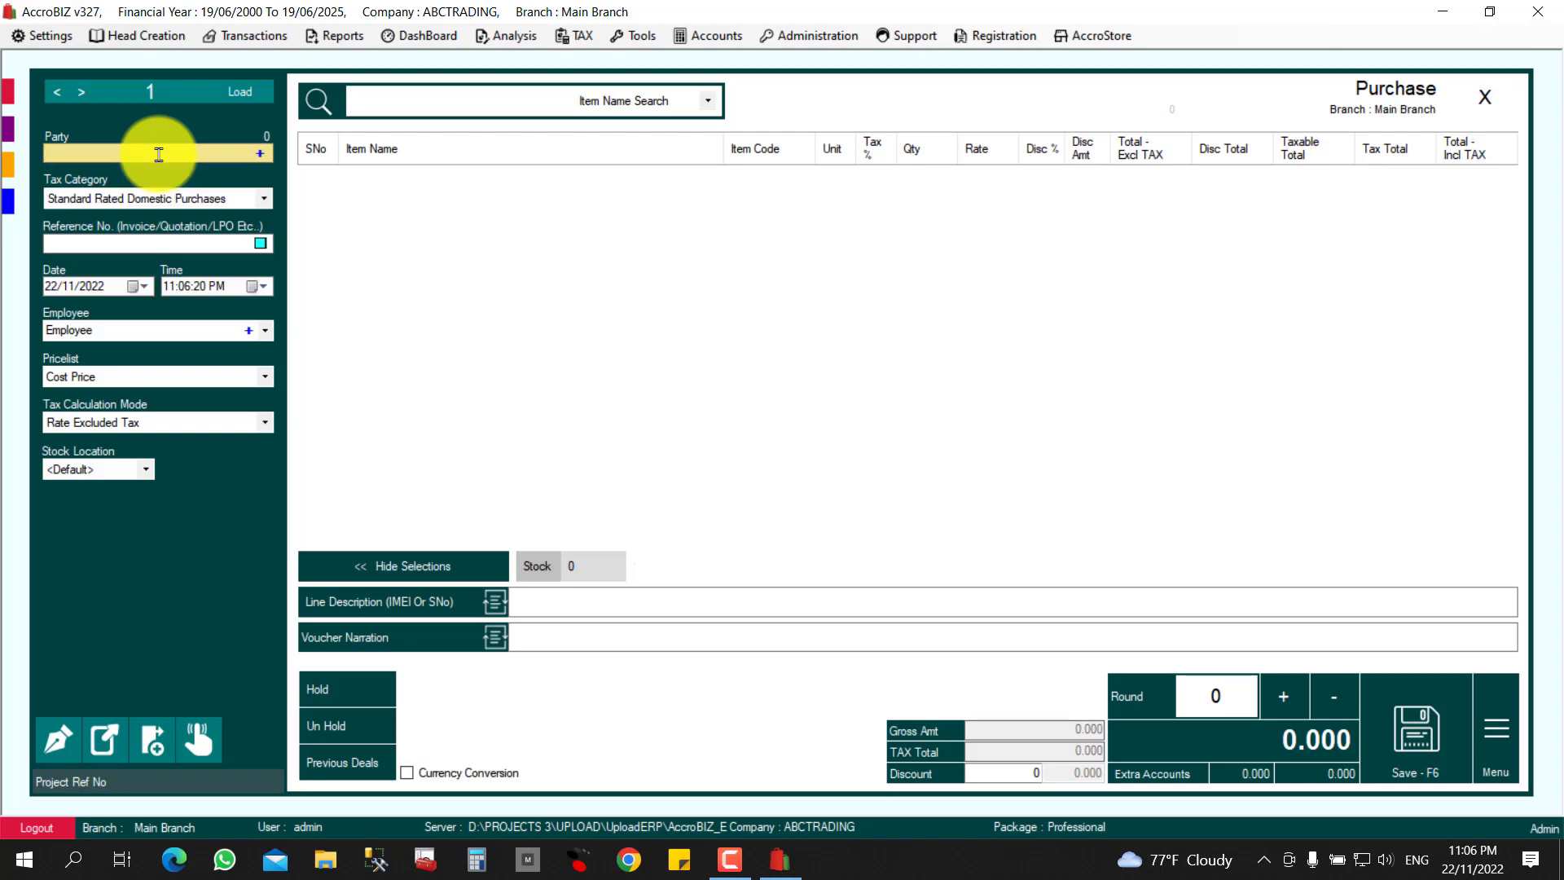
- Create the supplier HA TRADING with the same ID and print name, enter its mobile and fixed phone numbers, and save it
left_click(262, 163)
left_click(298, 189)
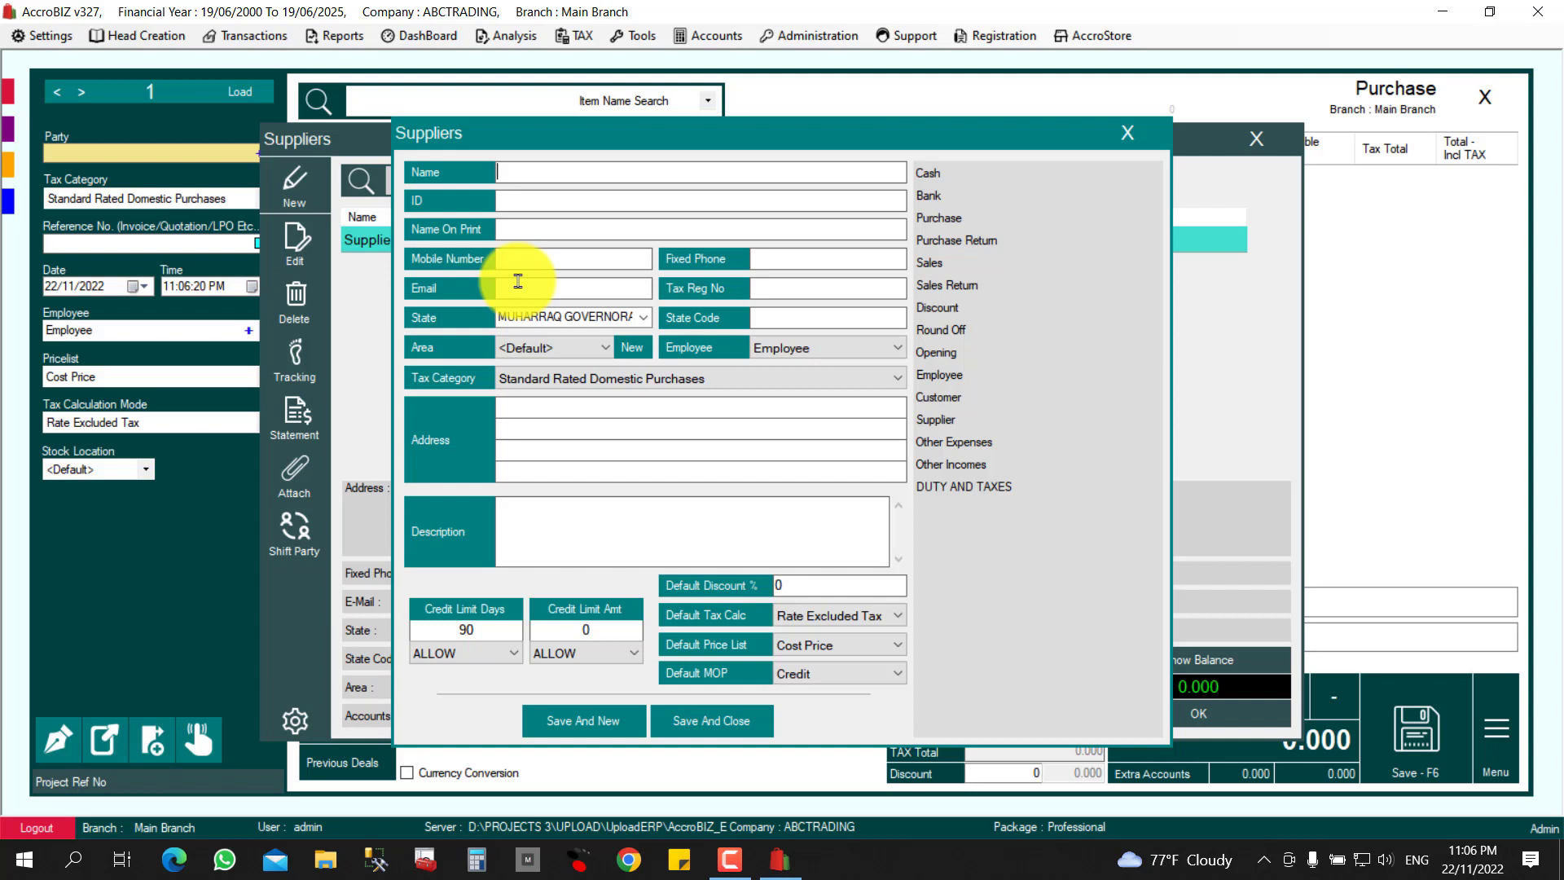
type("HA TRADING")
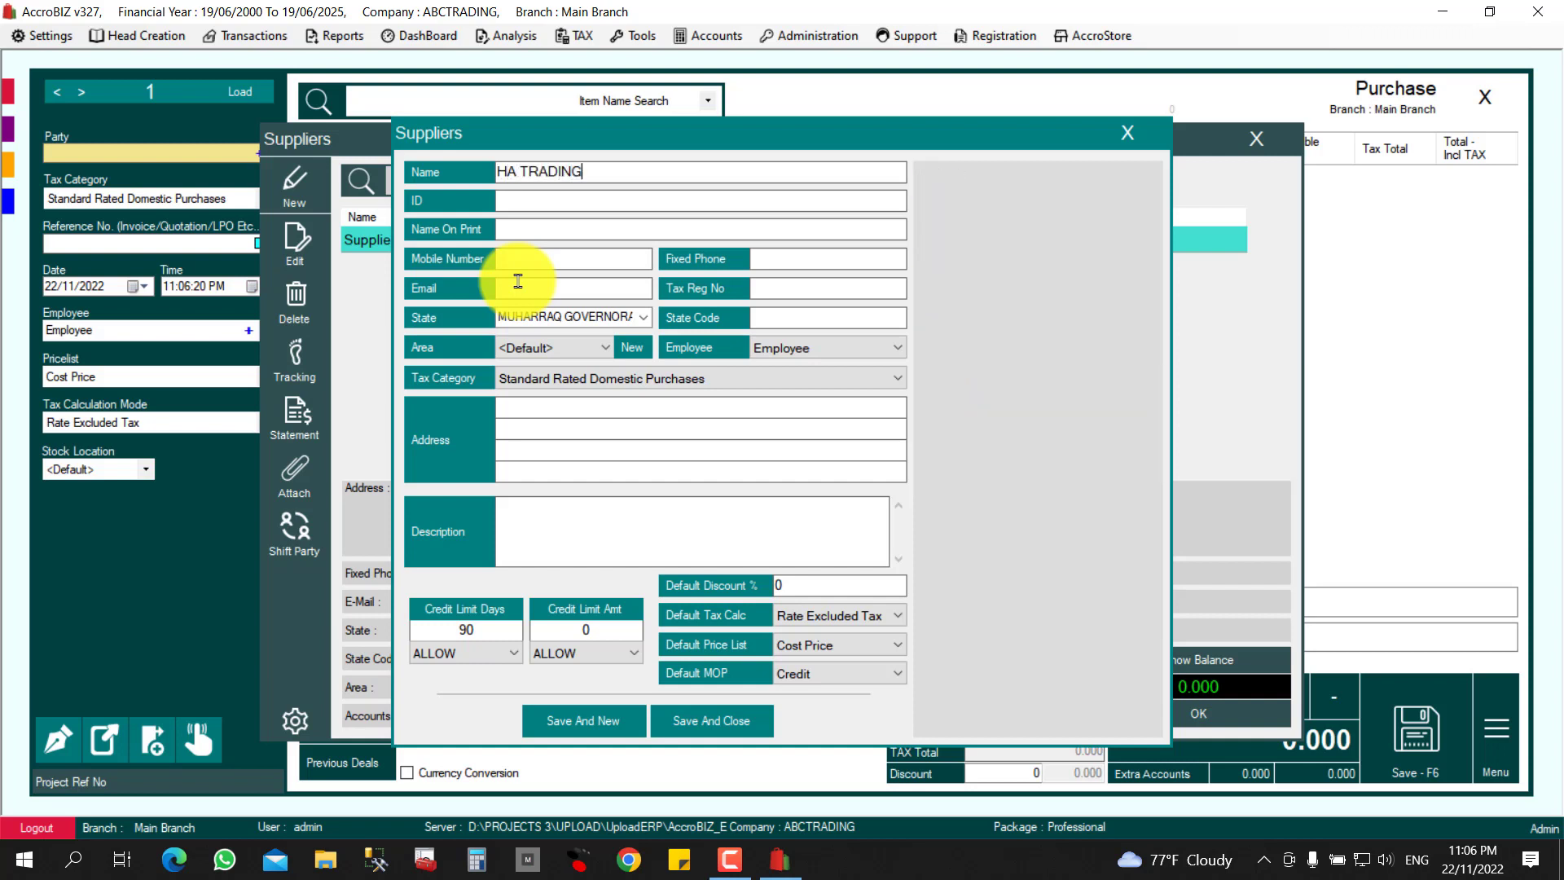
key("Tab")
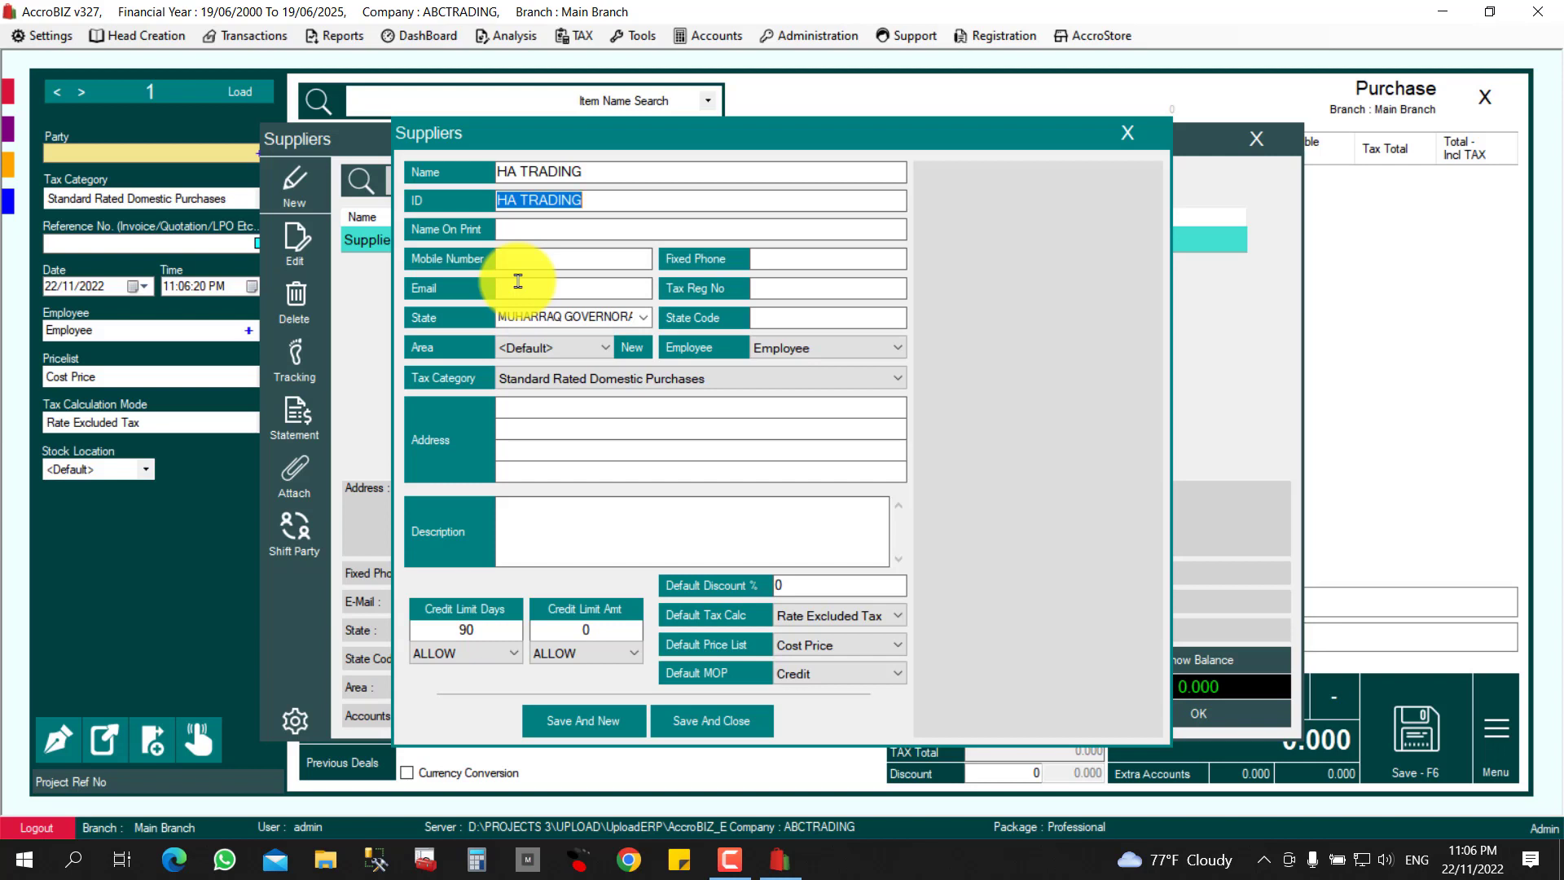
key("Tab")
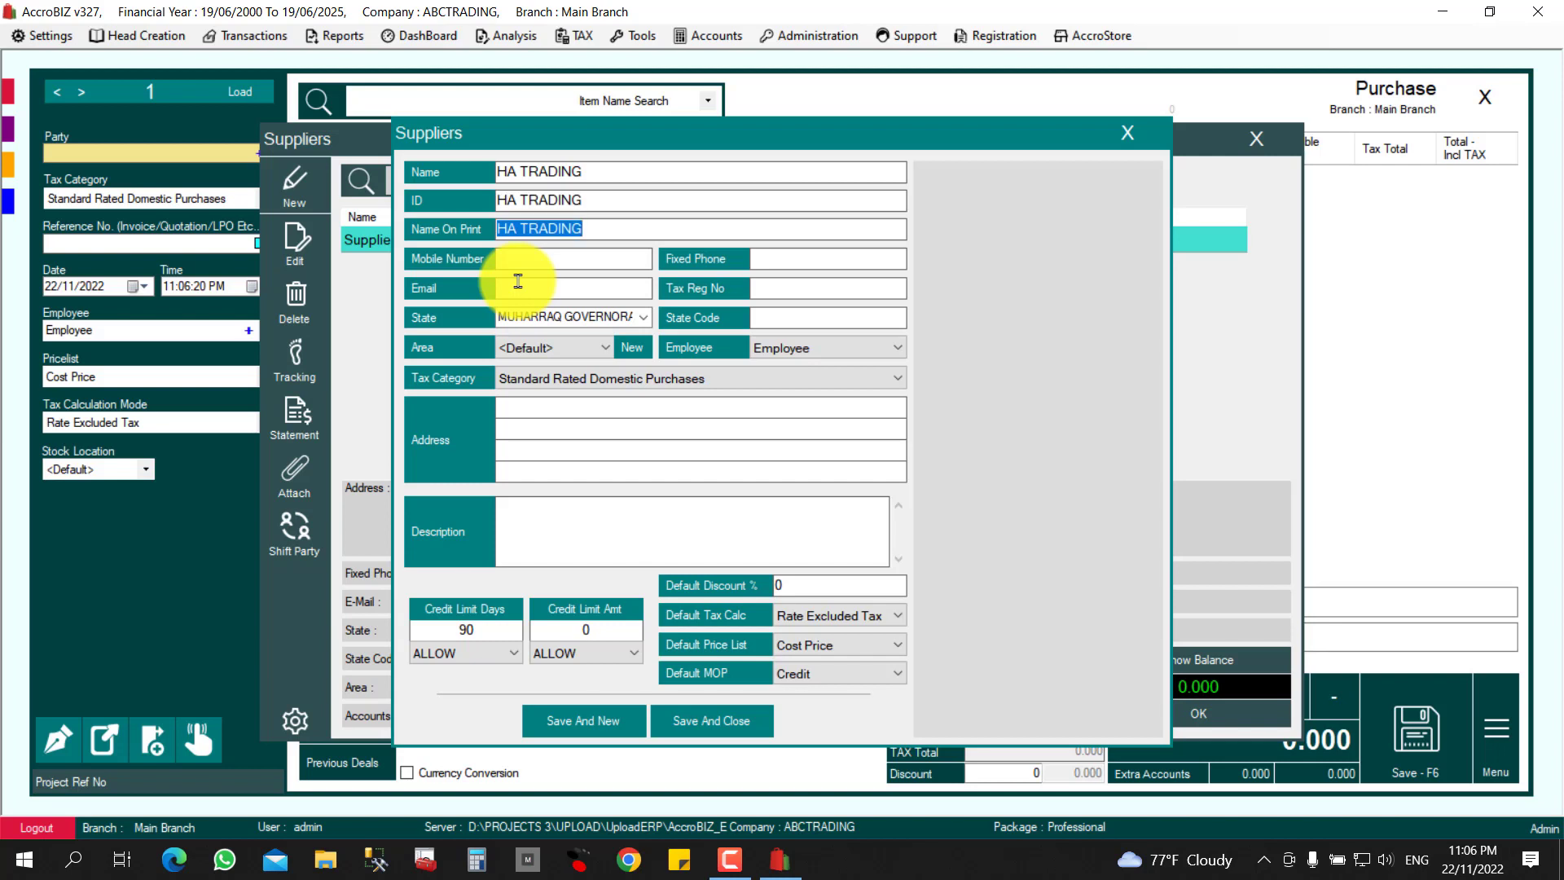
key("Tab")
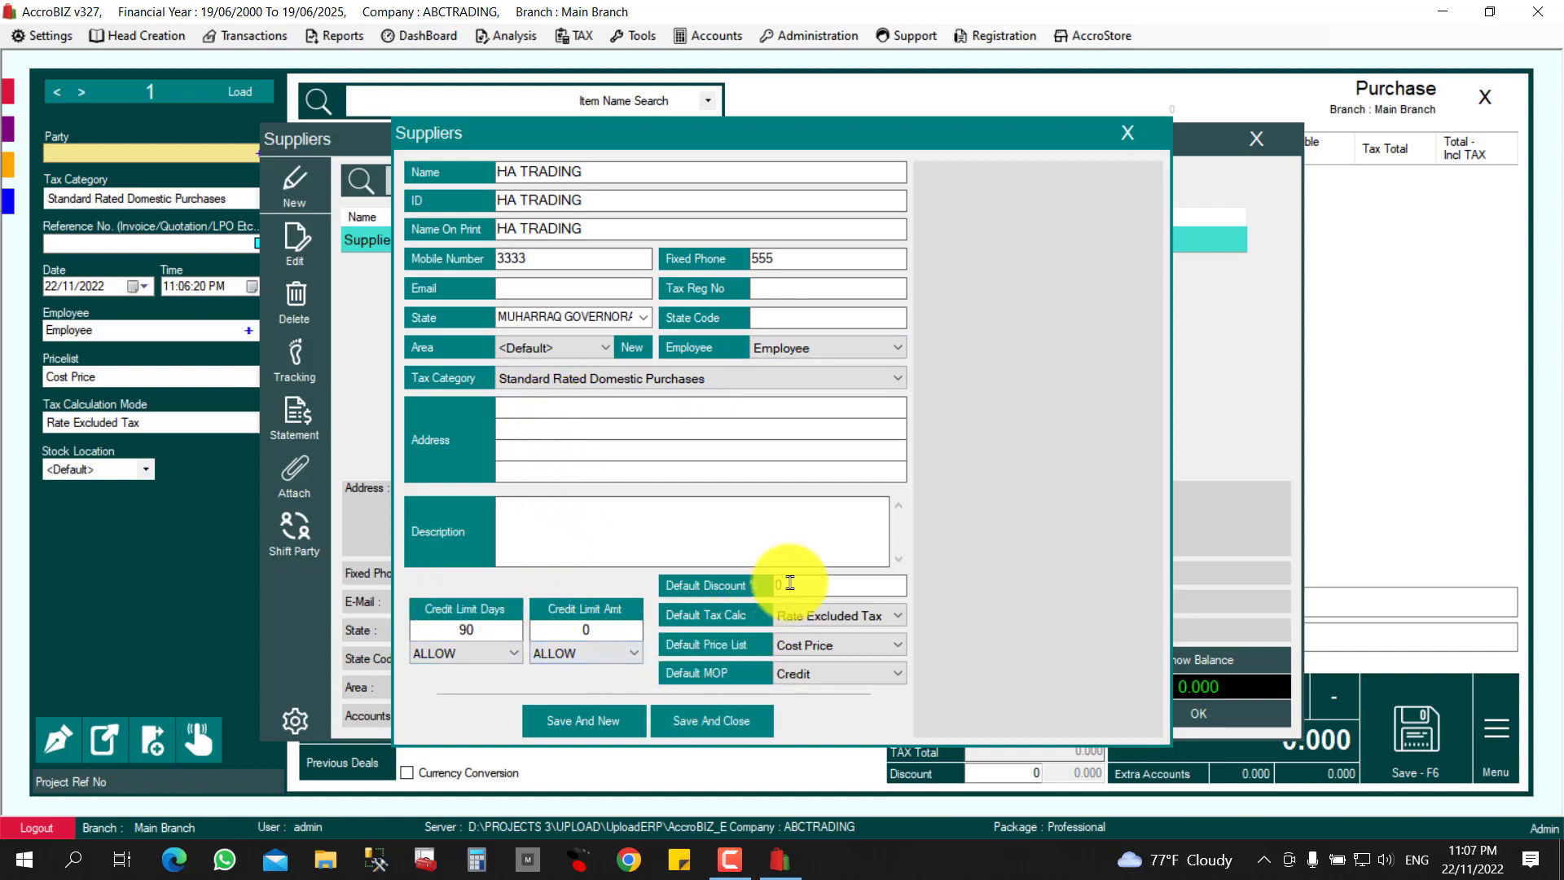
left_click(716, 724)
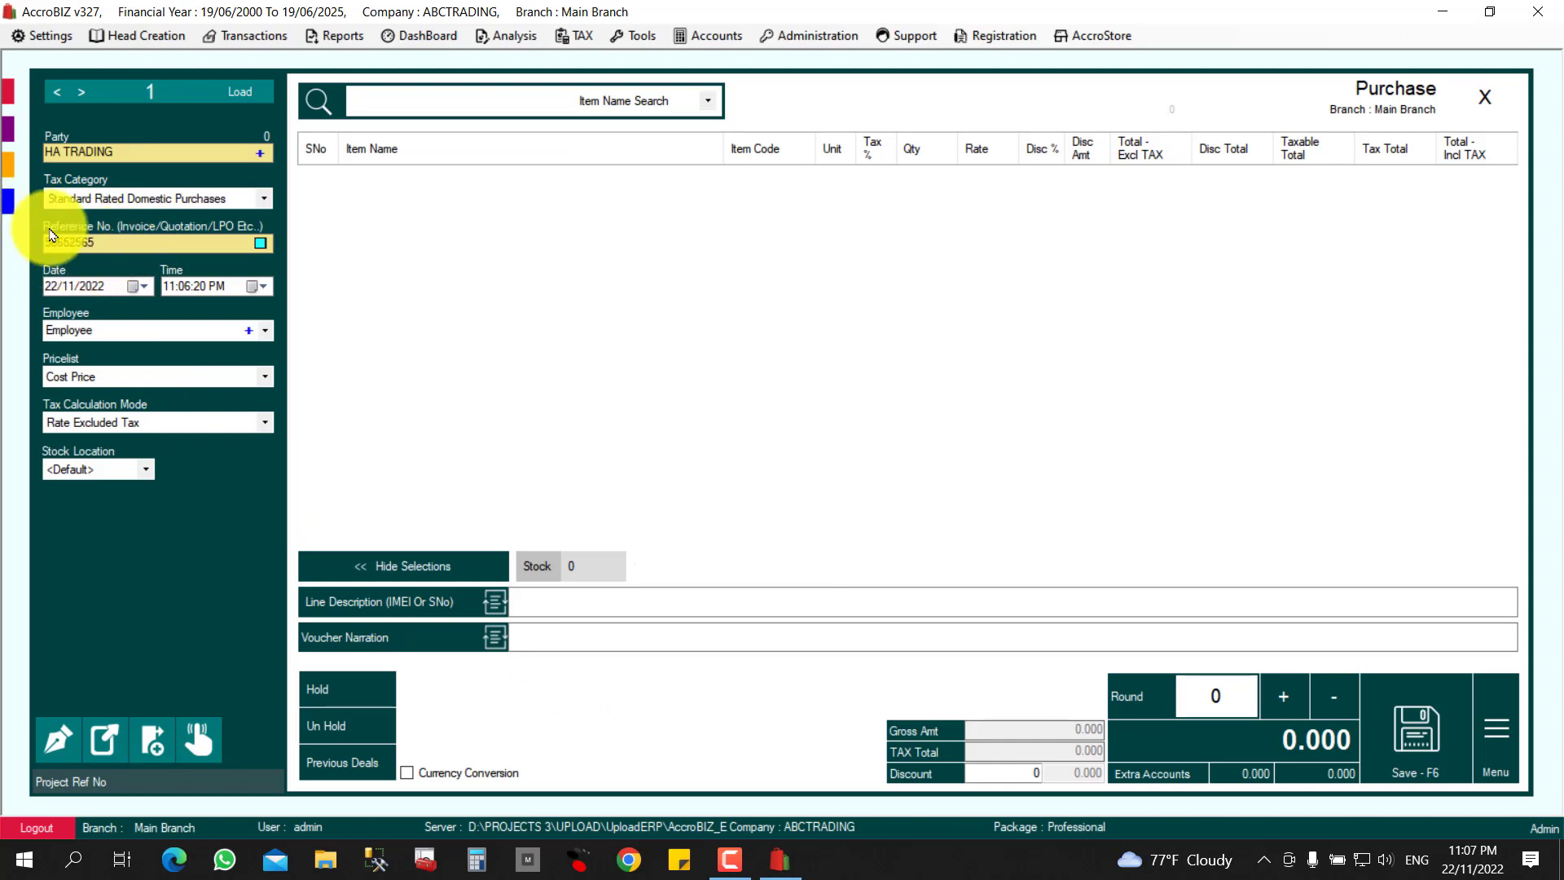
- Search the purchase voucher's items by name for "IP" and clear the search
left_click(430, 103)
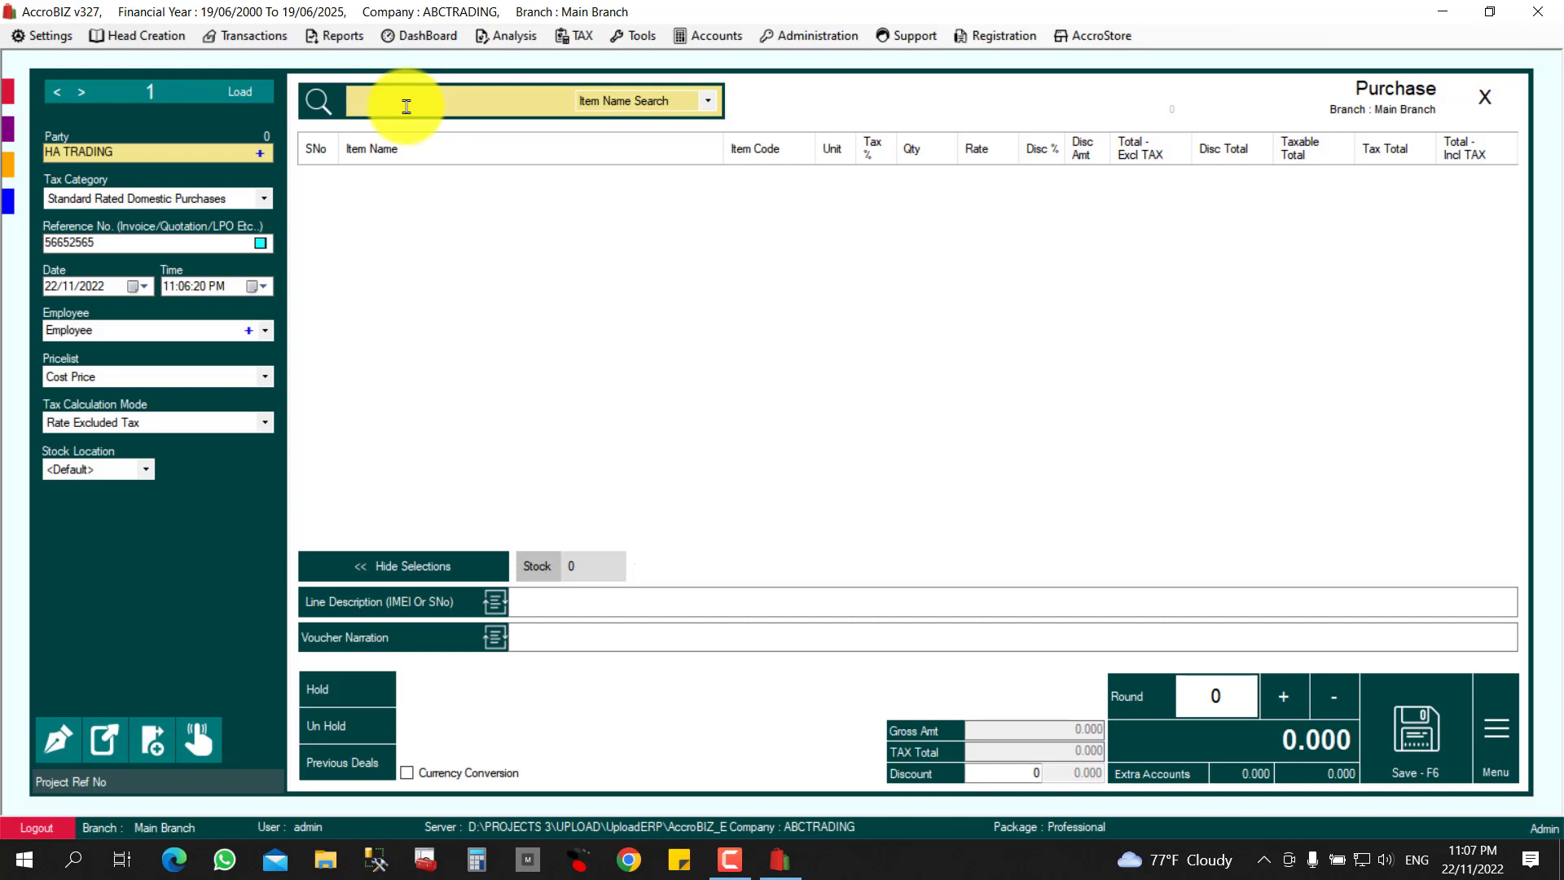
left_click(407, 106)
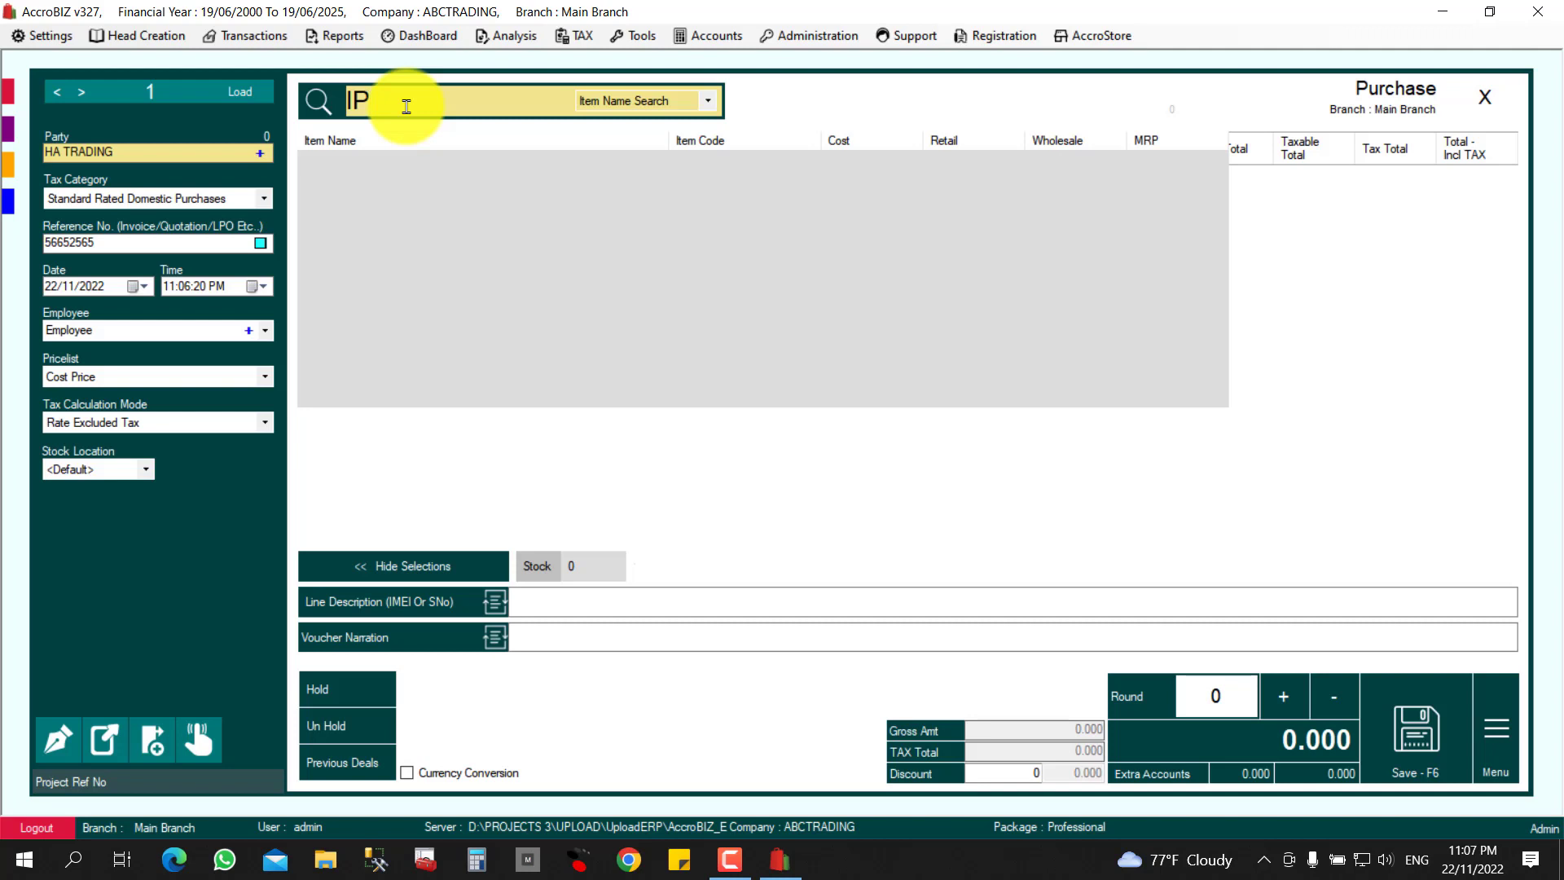
key("BackSpace")
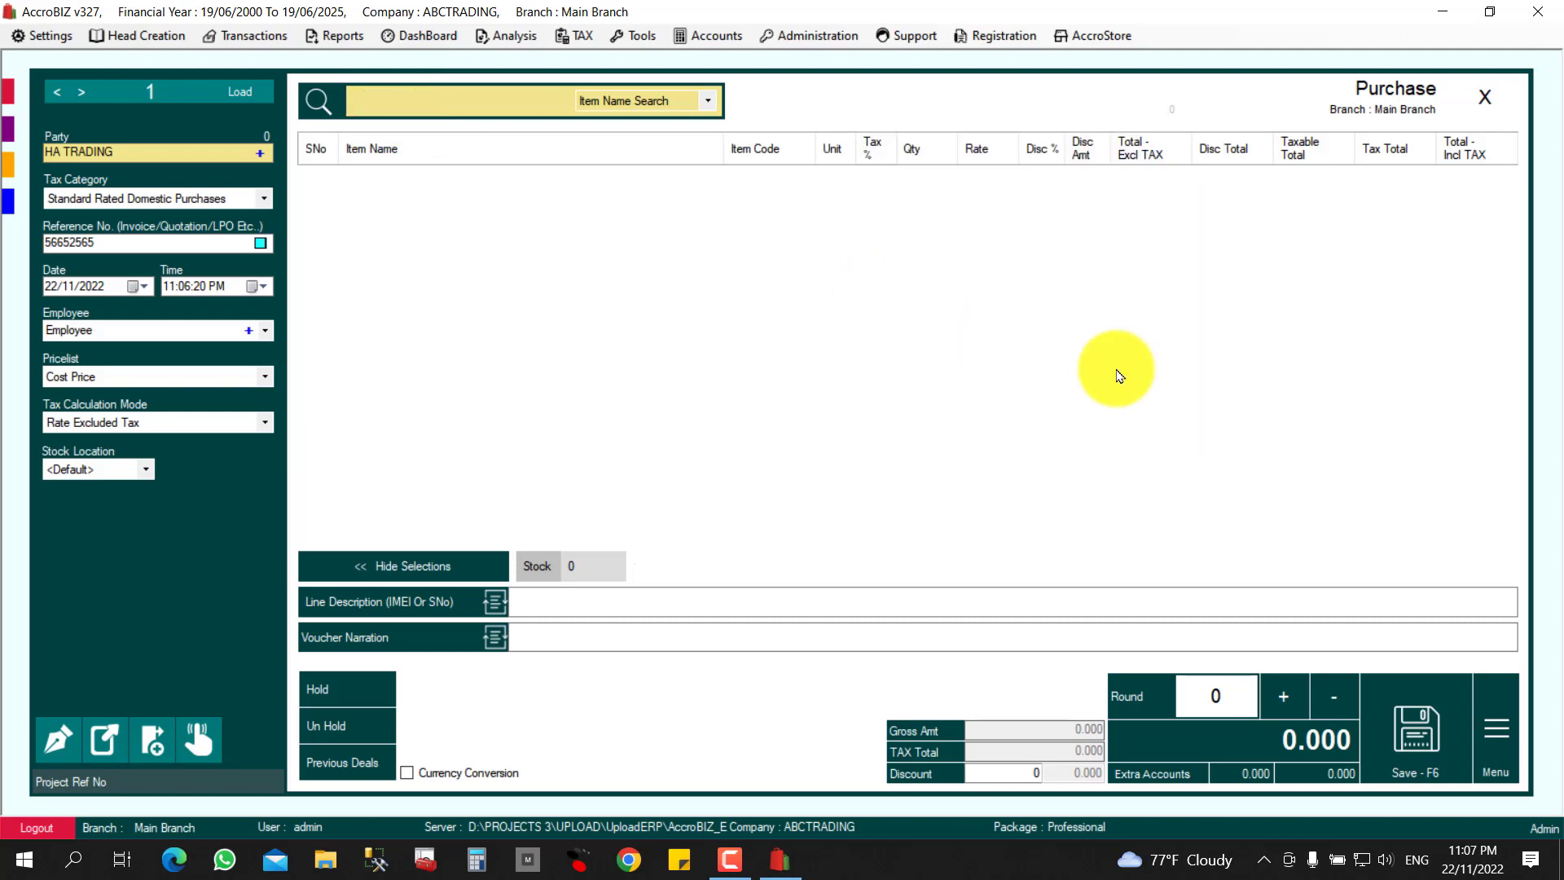
- Start a new item named "i PHONE 12 128GB WHITE" and accept the same text for its default-language name, item code and bar code
left_click(1497, 733)
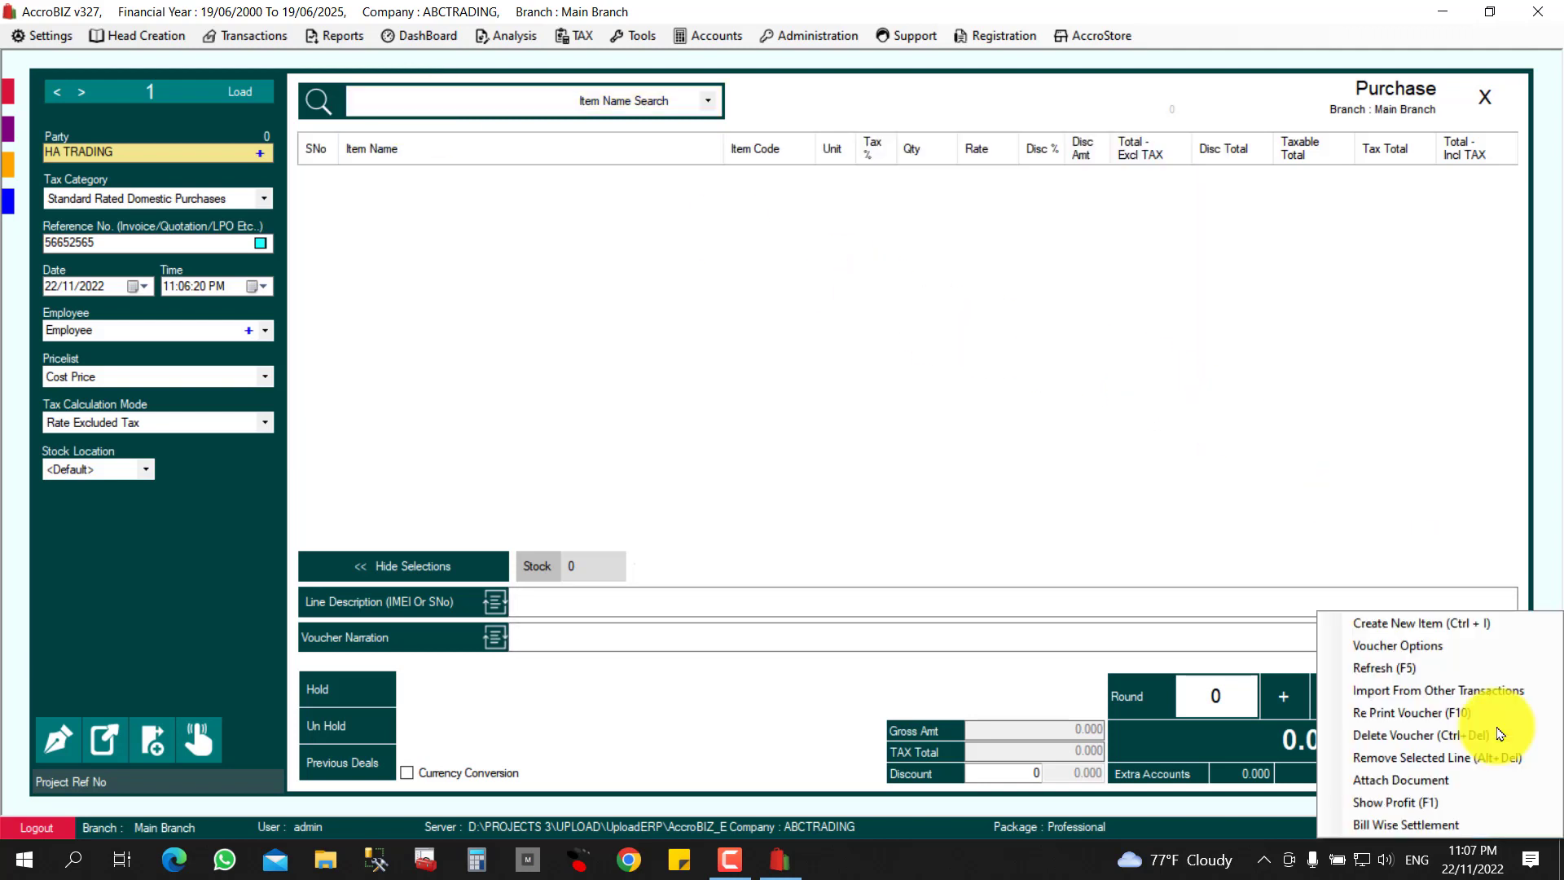
left_click(1431, 628)
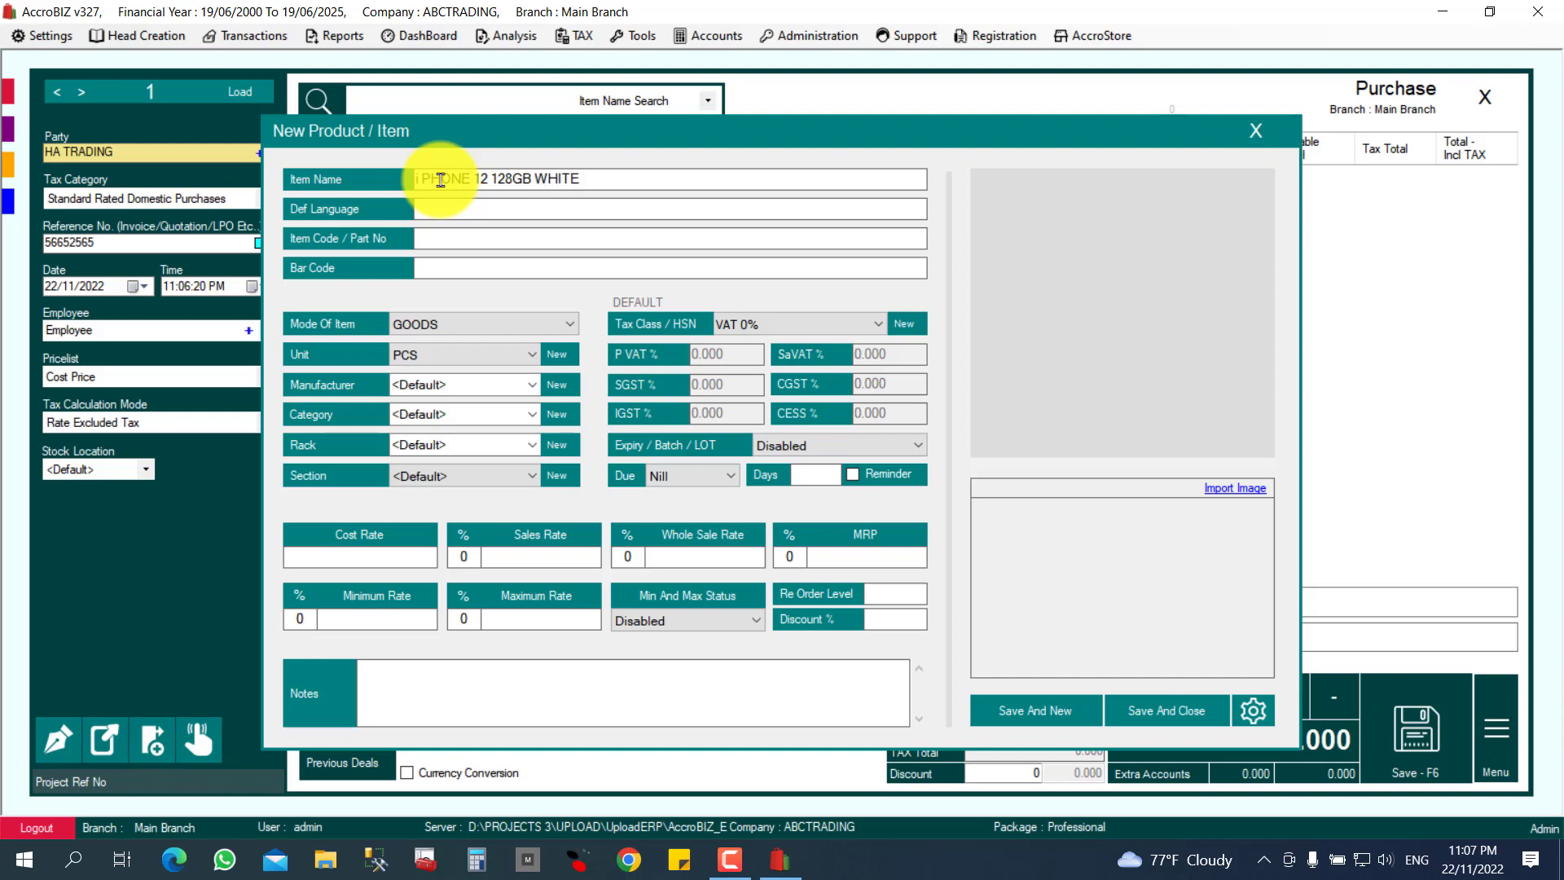
key("Return")
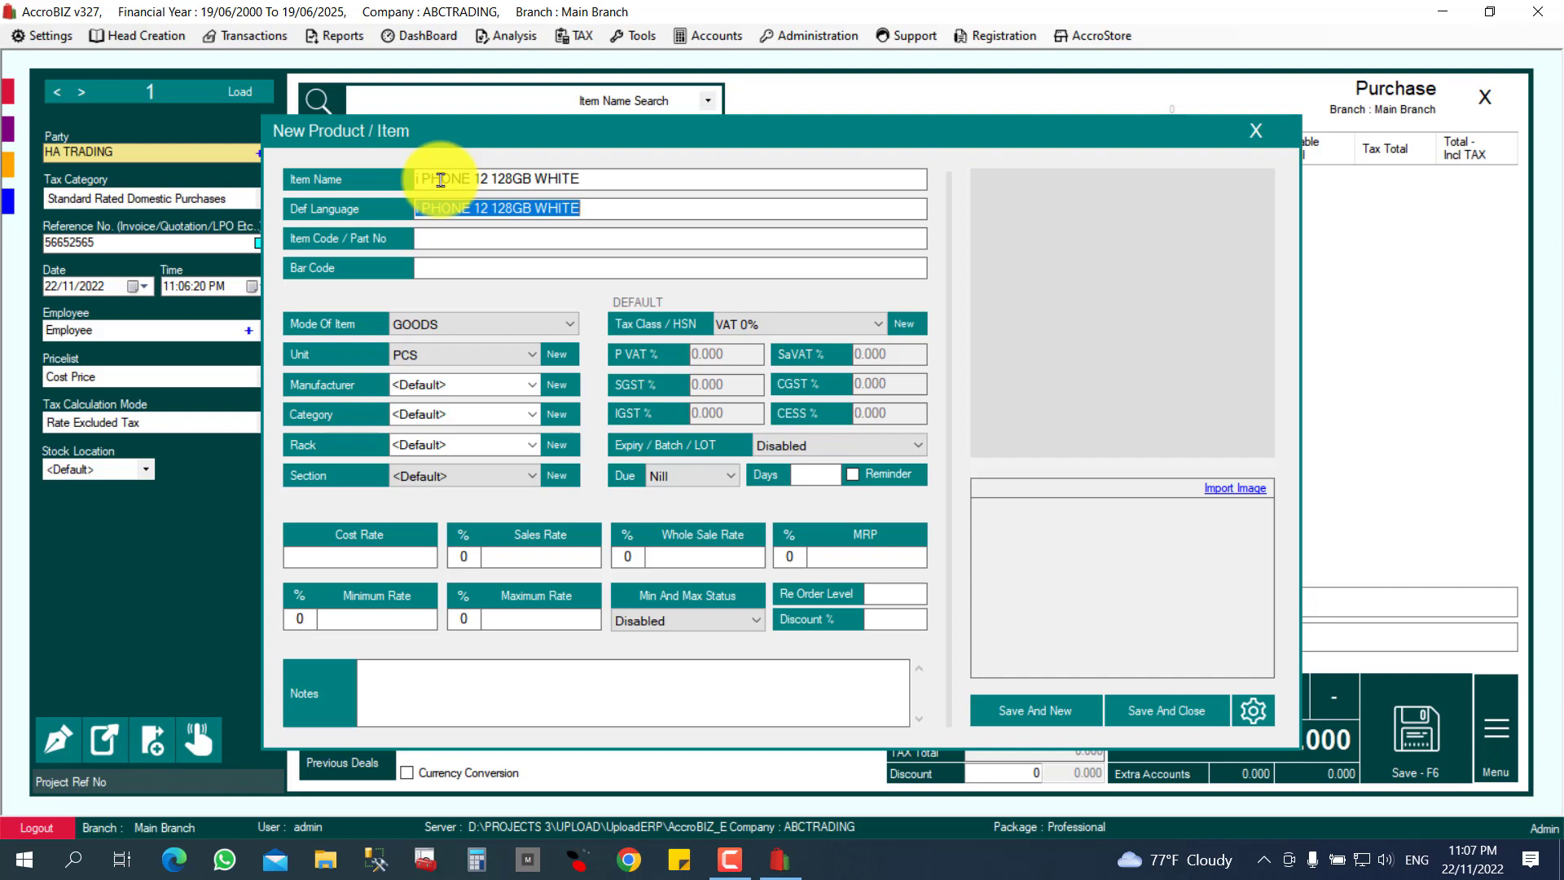
key("Return")
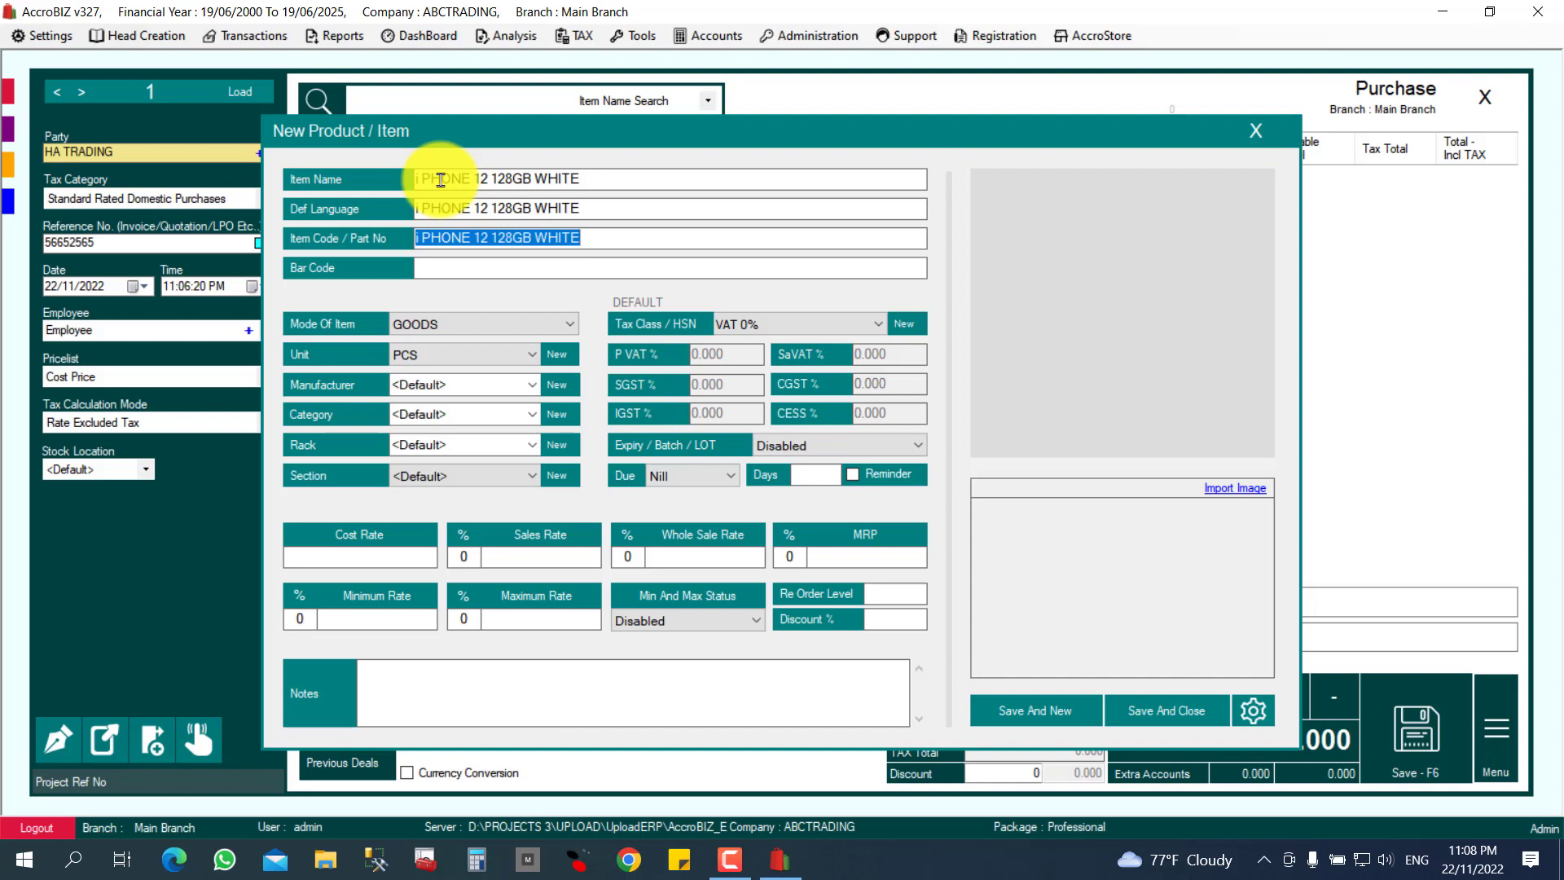
key("Return")
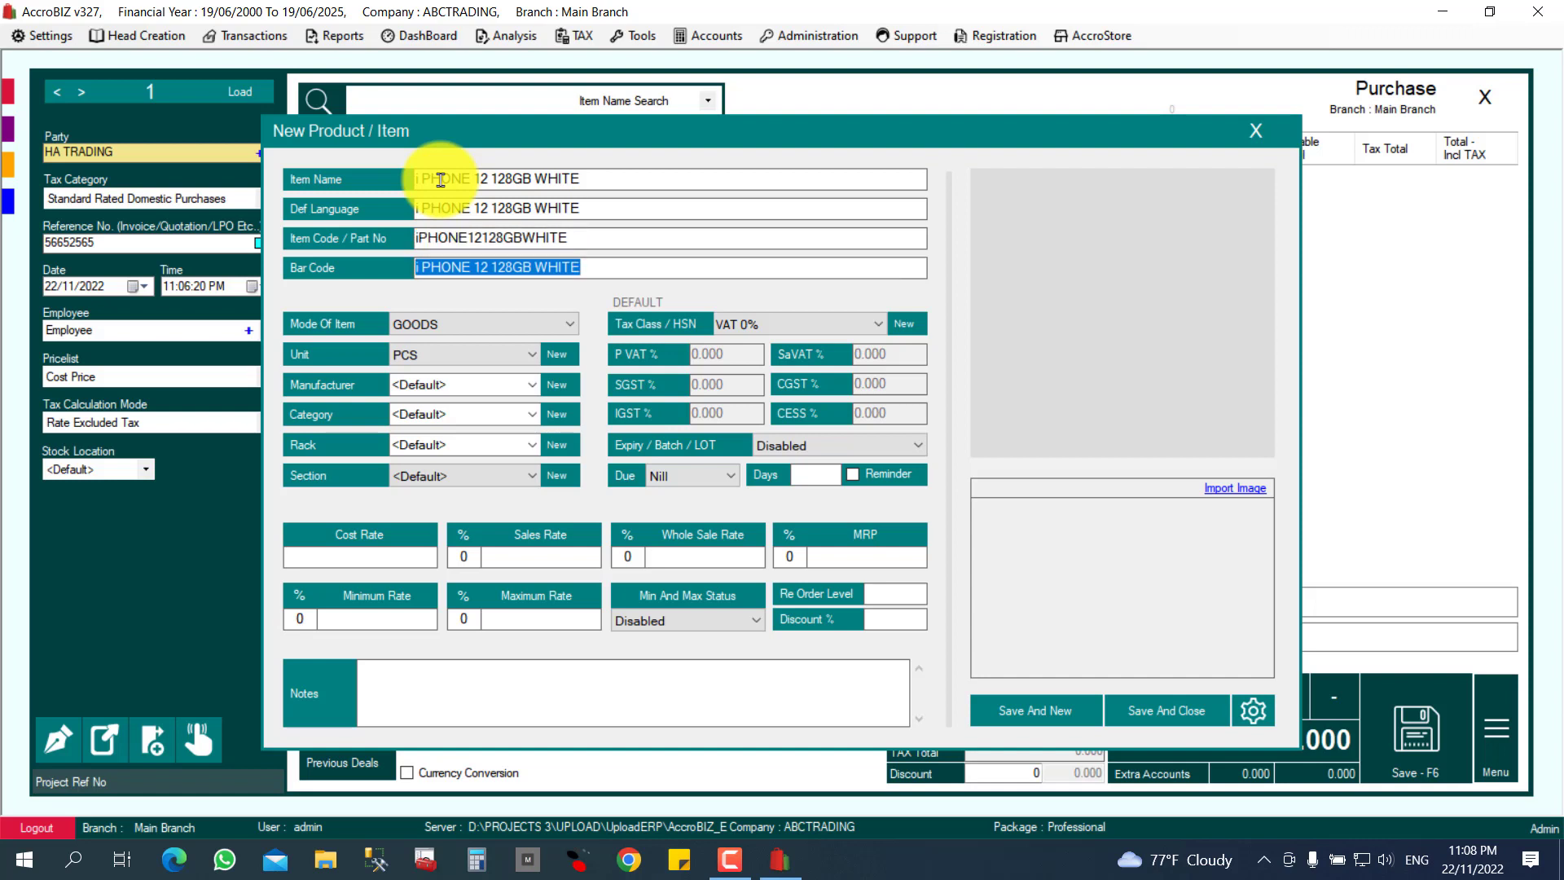
key("Return")
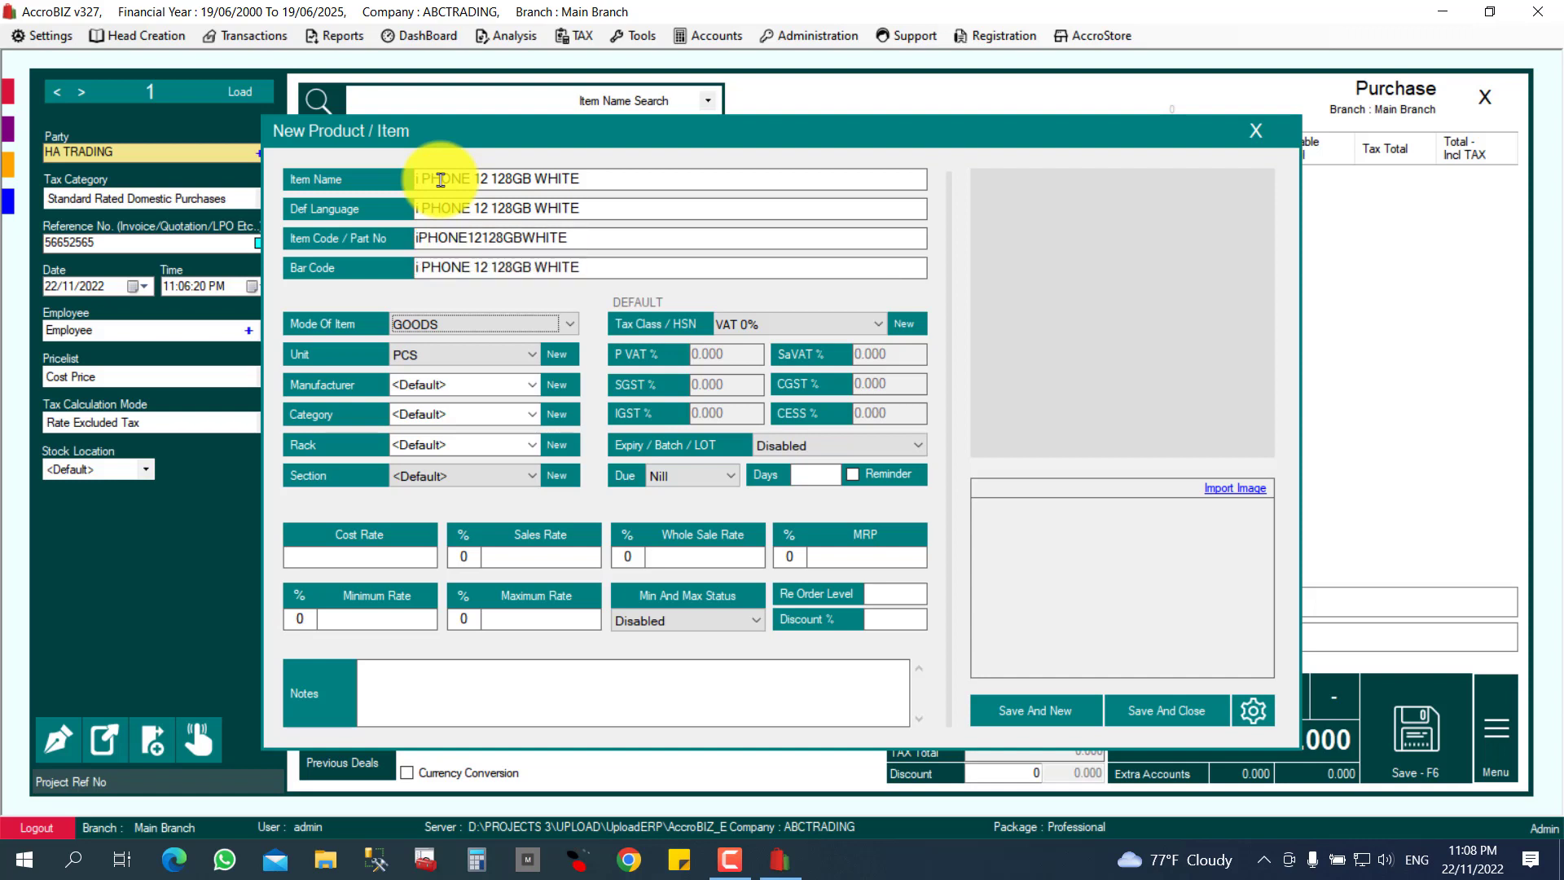
- Keep the new item's mode as GOODS and its unit as PCS, and set its tax class to VAT 10%
left_click(458, 332)
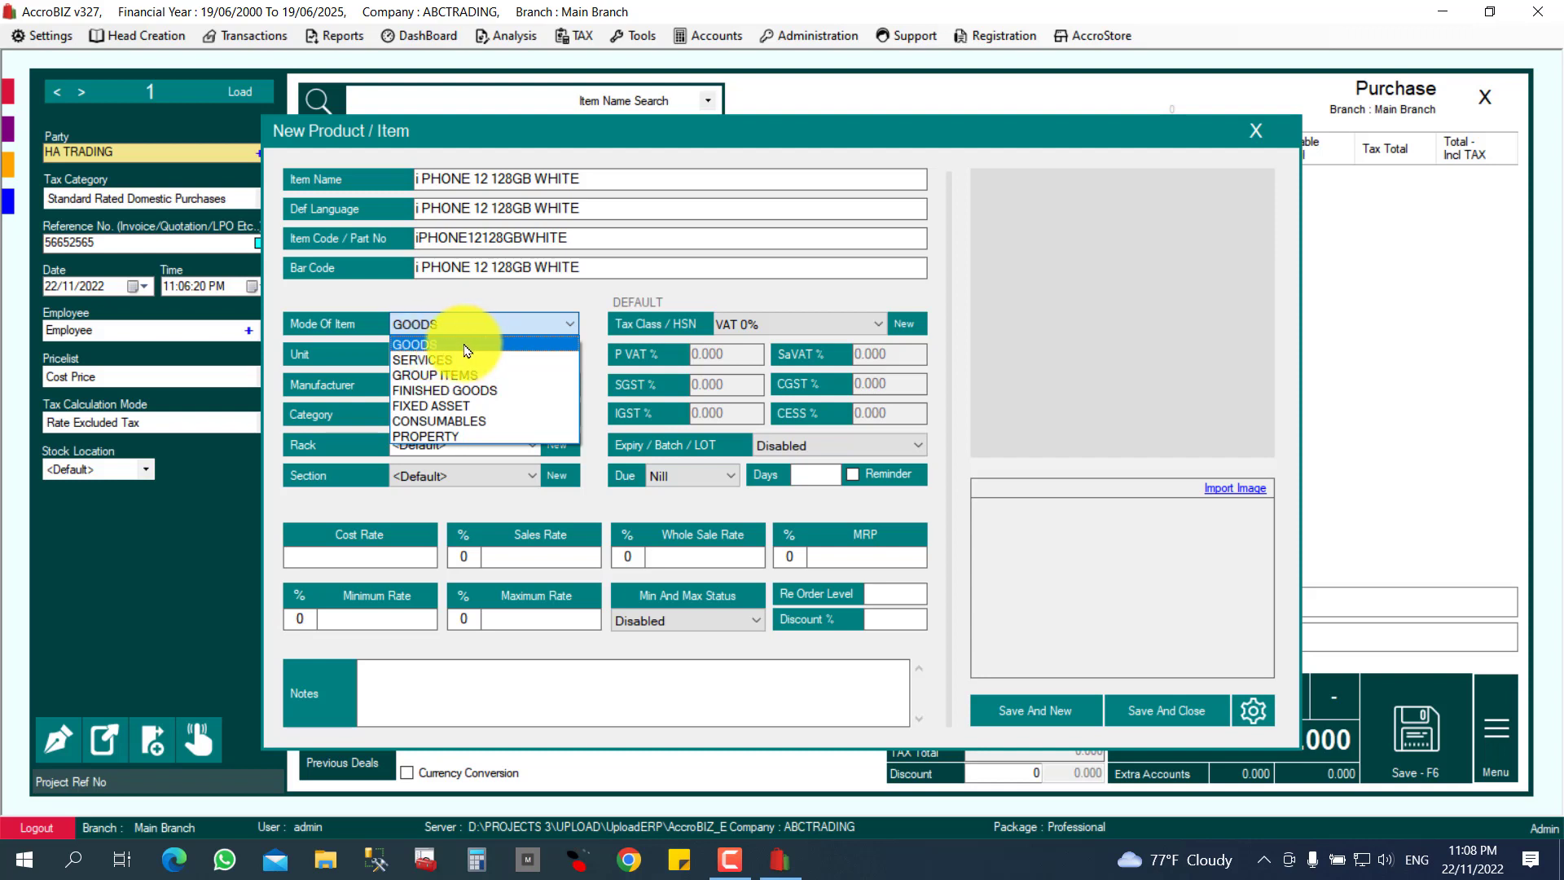
left_click(466, 346)
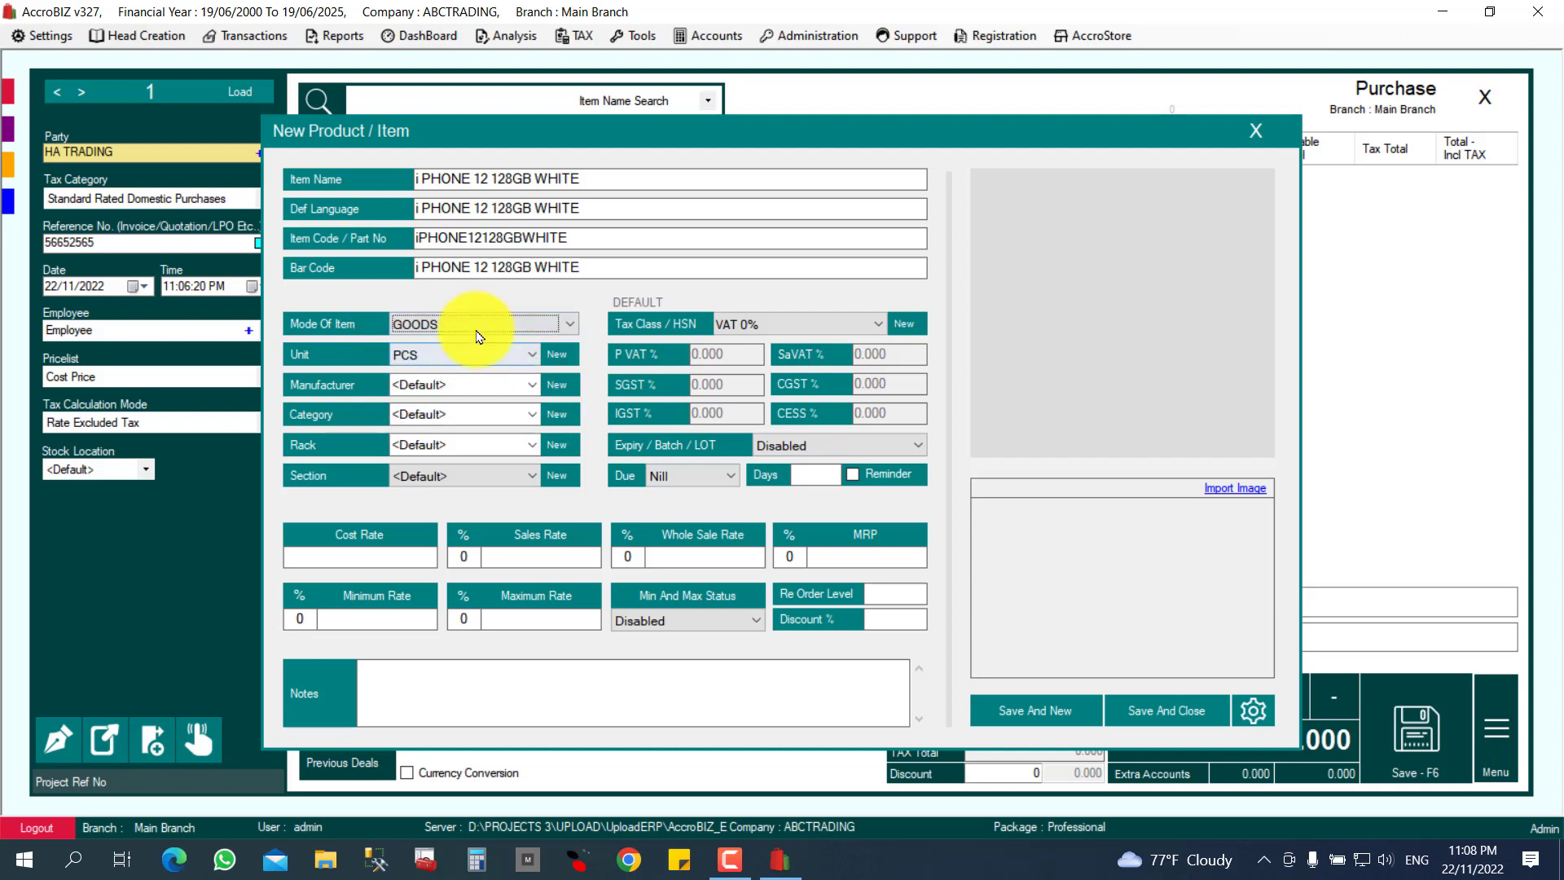
left_click(431, 355)
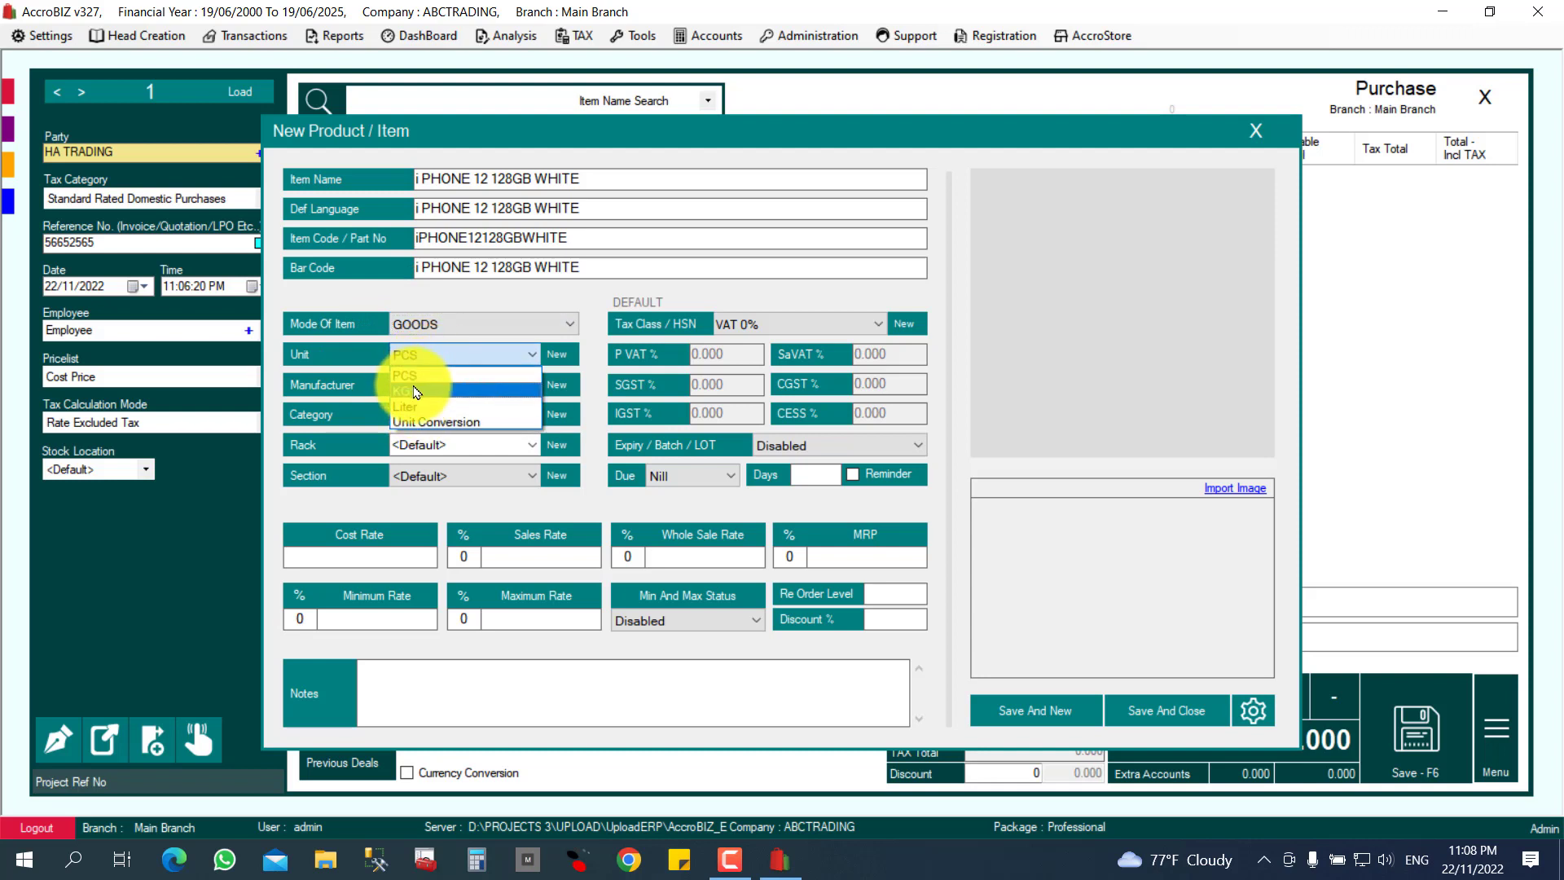
left_click(416, 376)
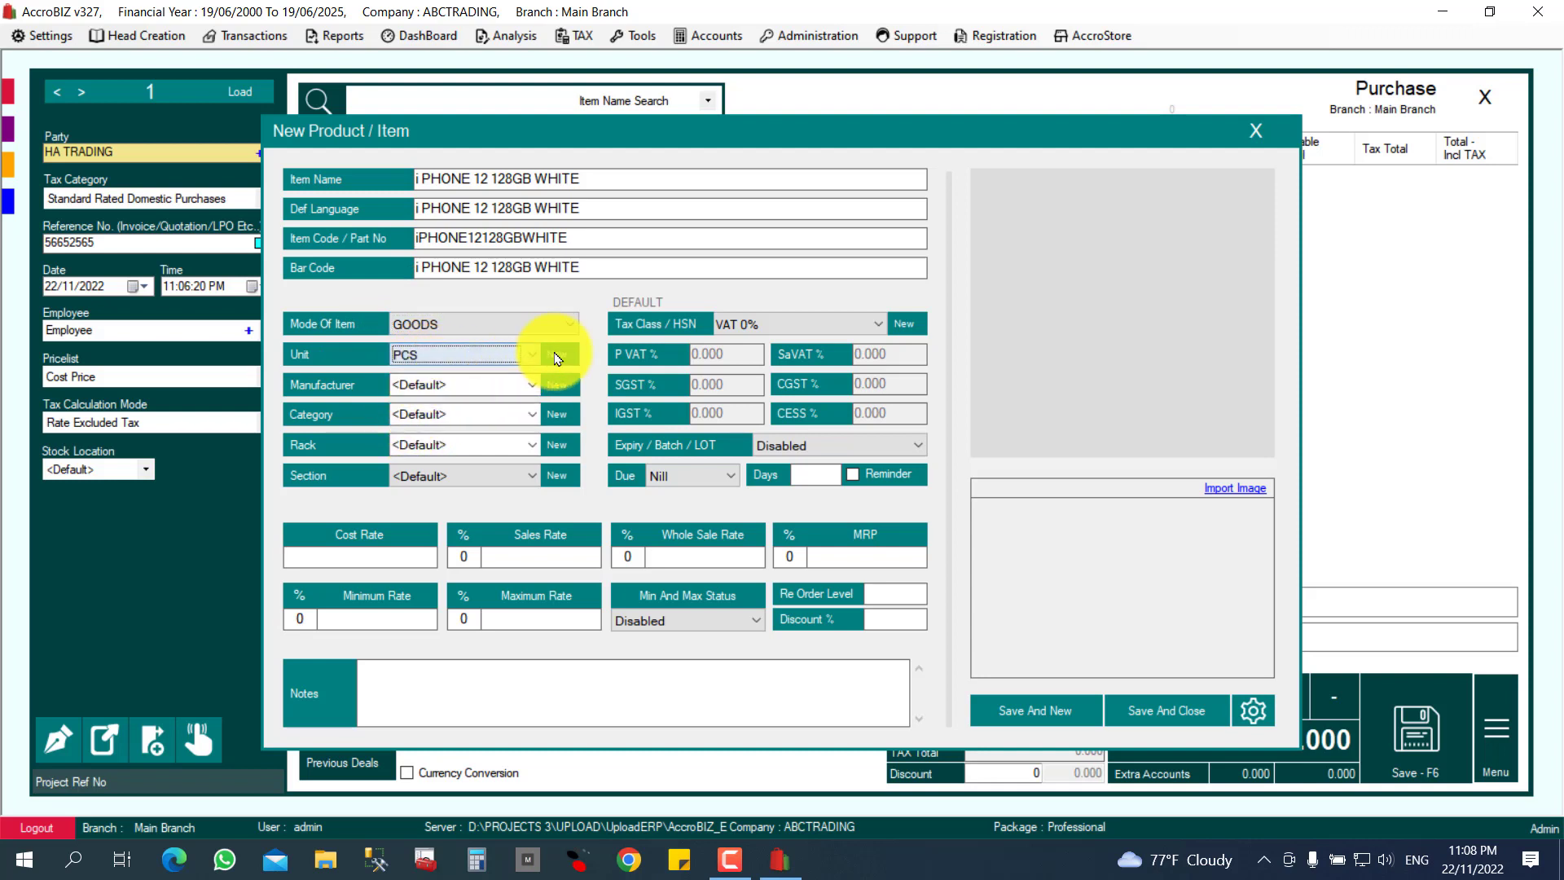
left_click(437, 385)
left_click(438, 423)
left_click(432, 444)
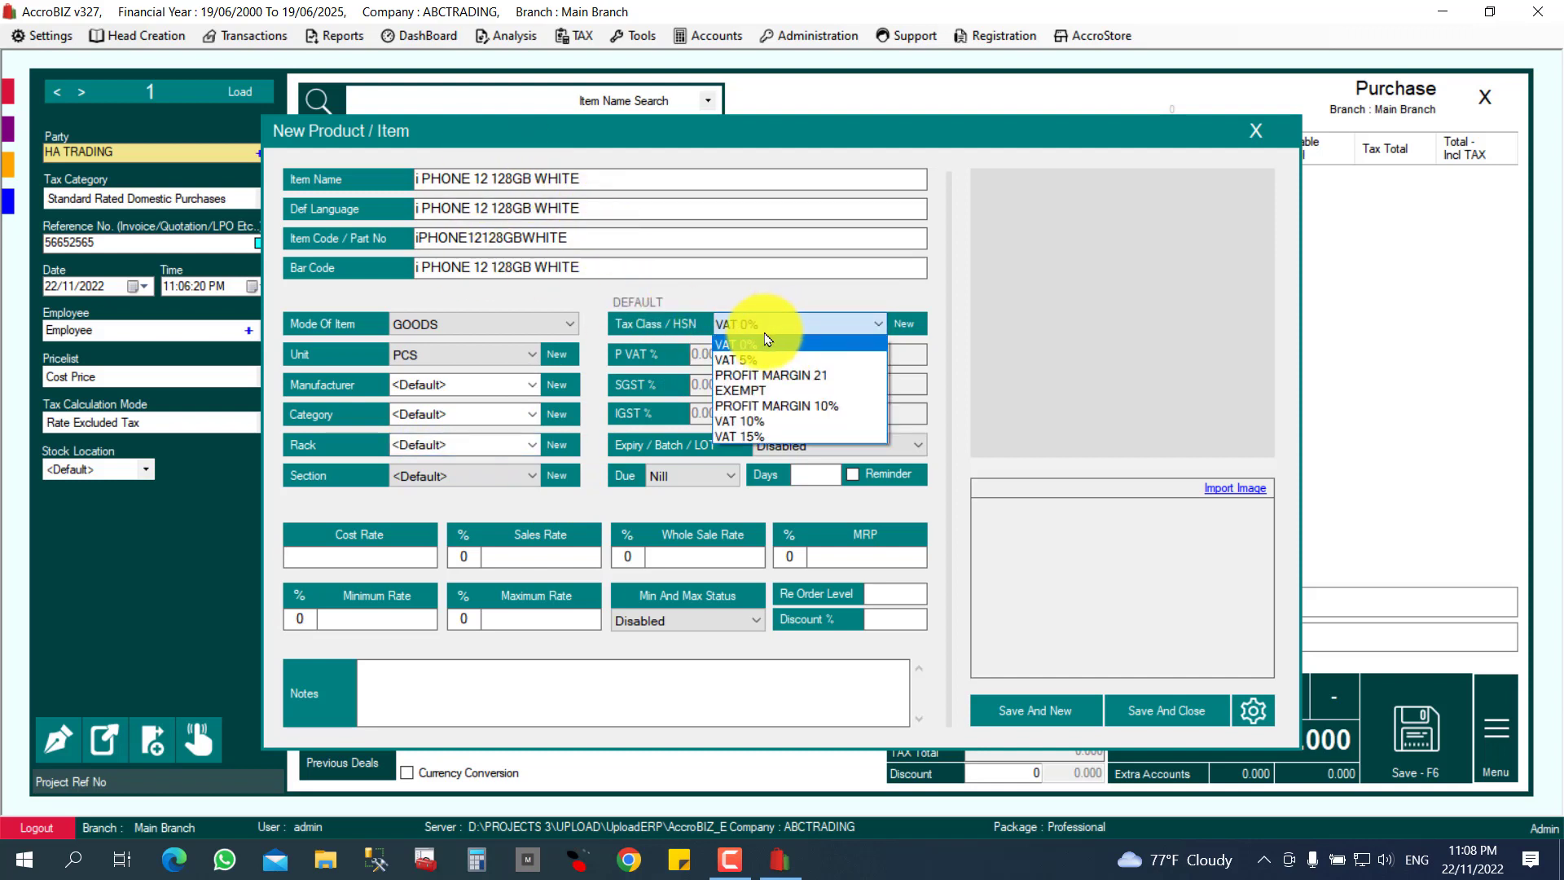
left_click(743, 421)
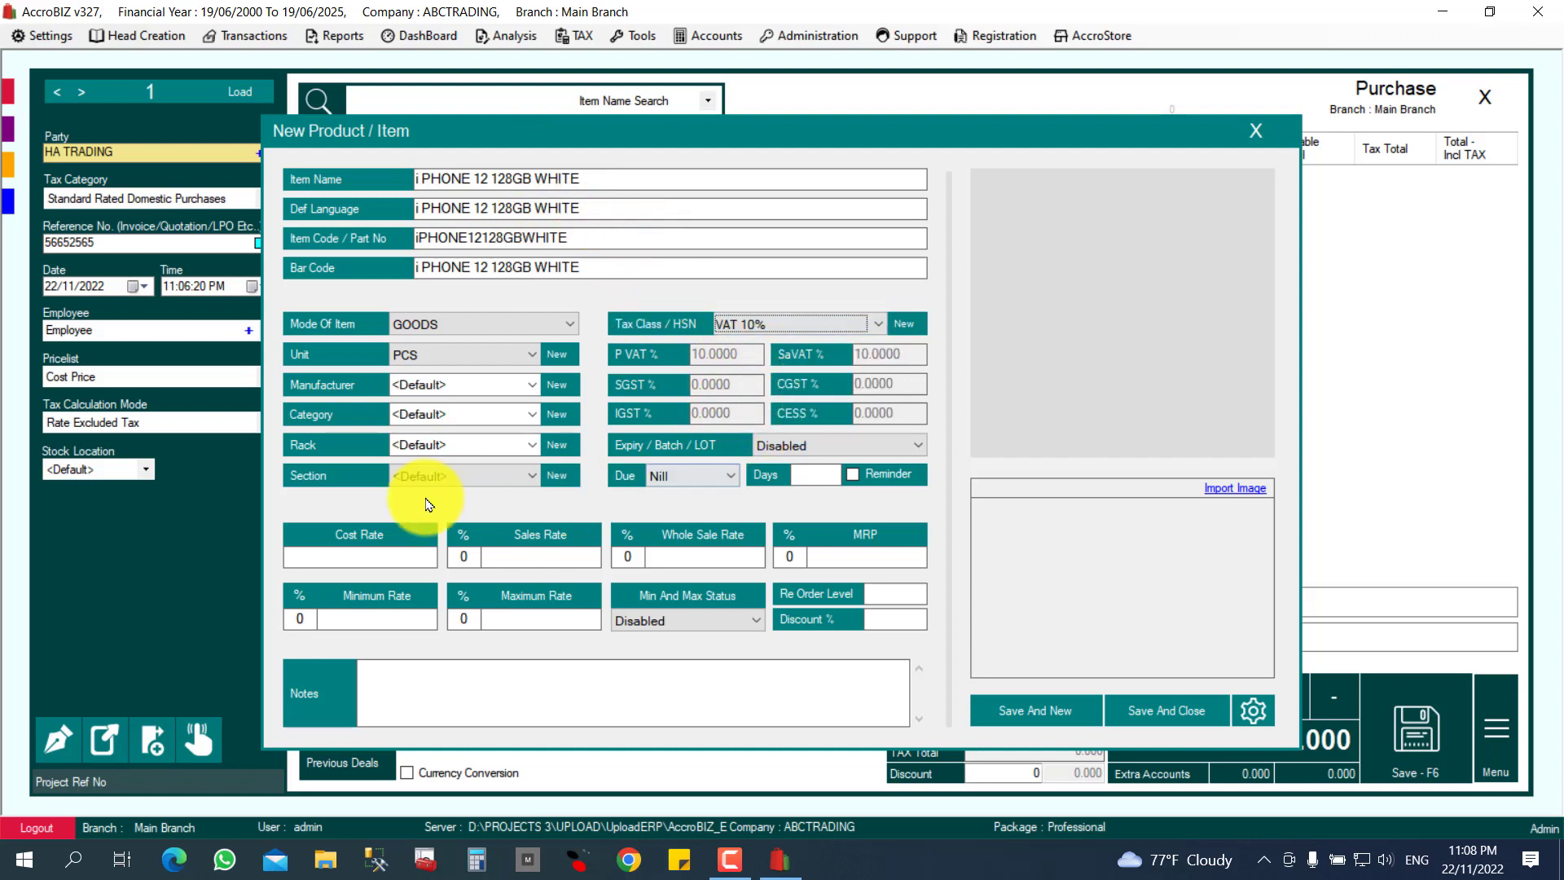
- Set the item's cost rate to 200 and its sales rate to 220, and save and close the item
left_click(368, 561)
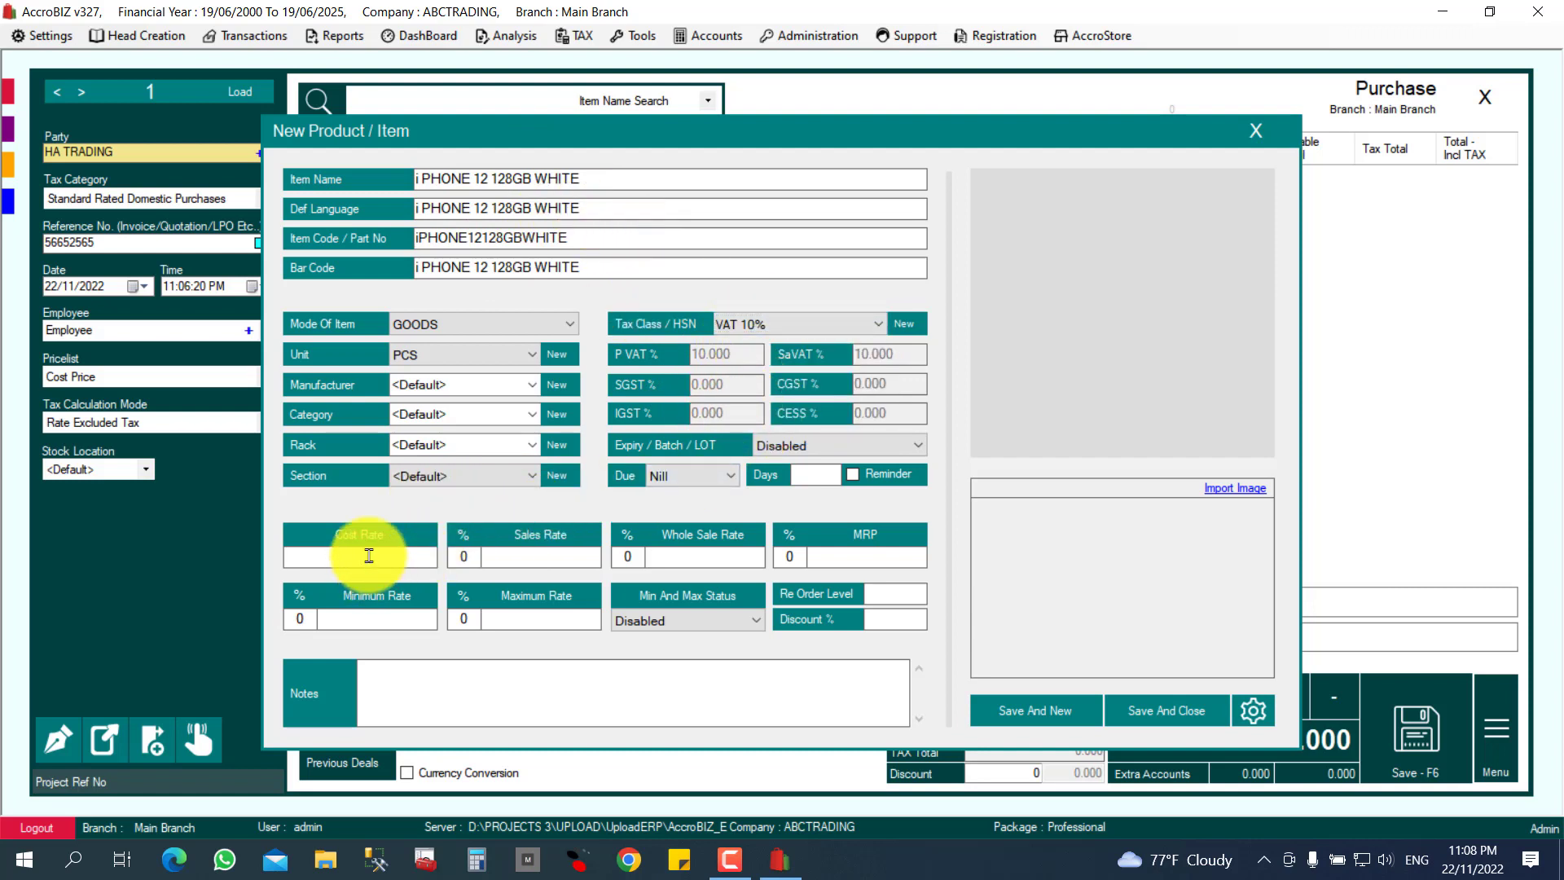
type("200")
left_click(564, 562)
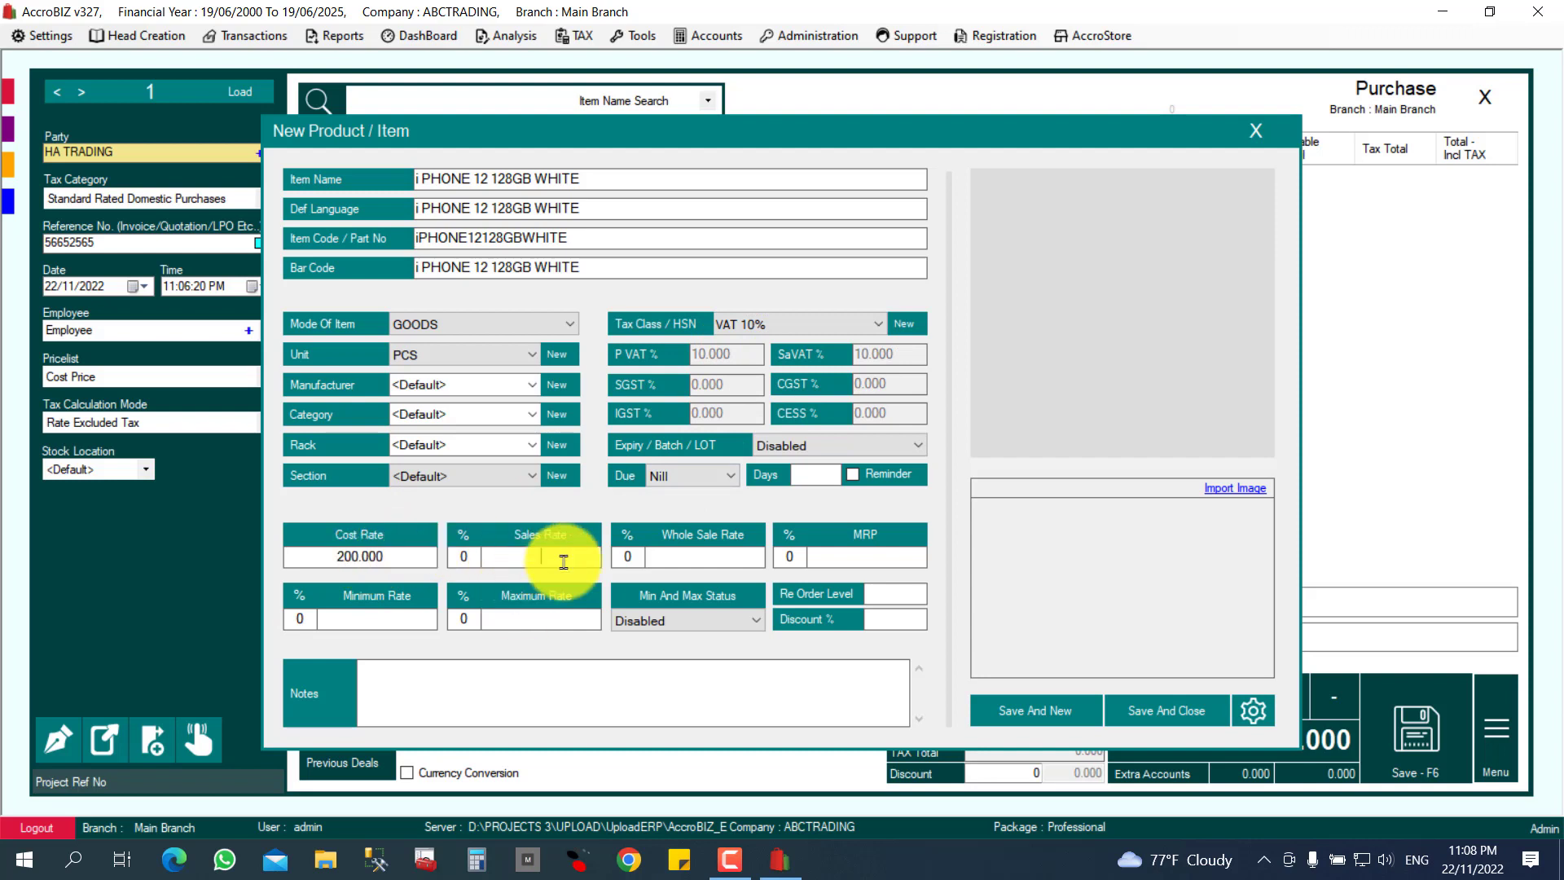
type("220")
left_click(702, 559)
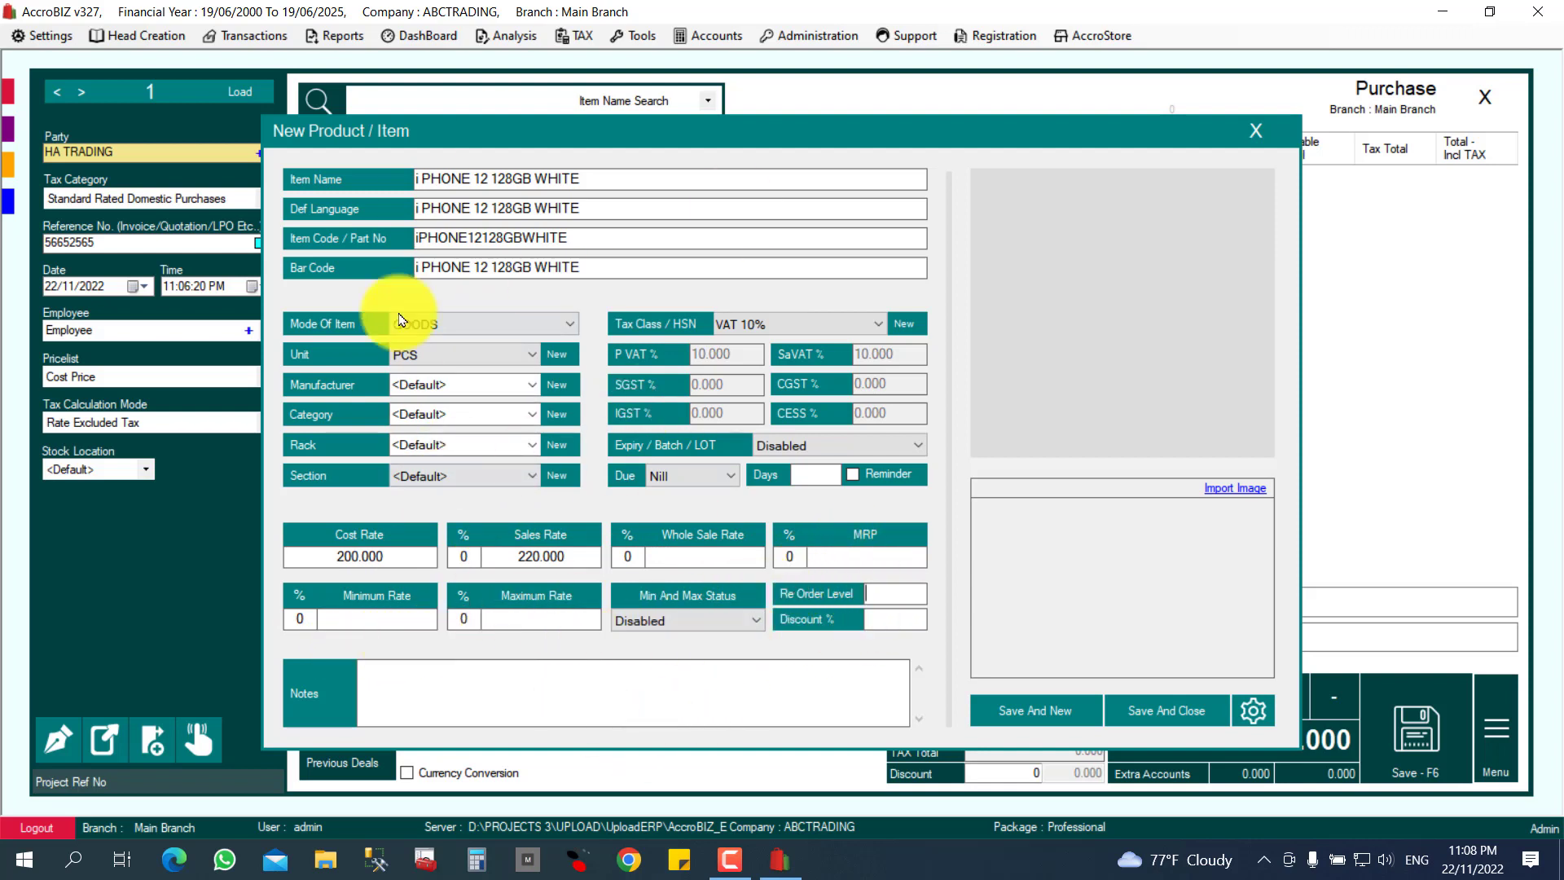
left_click(1174, 722)
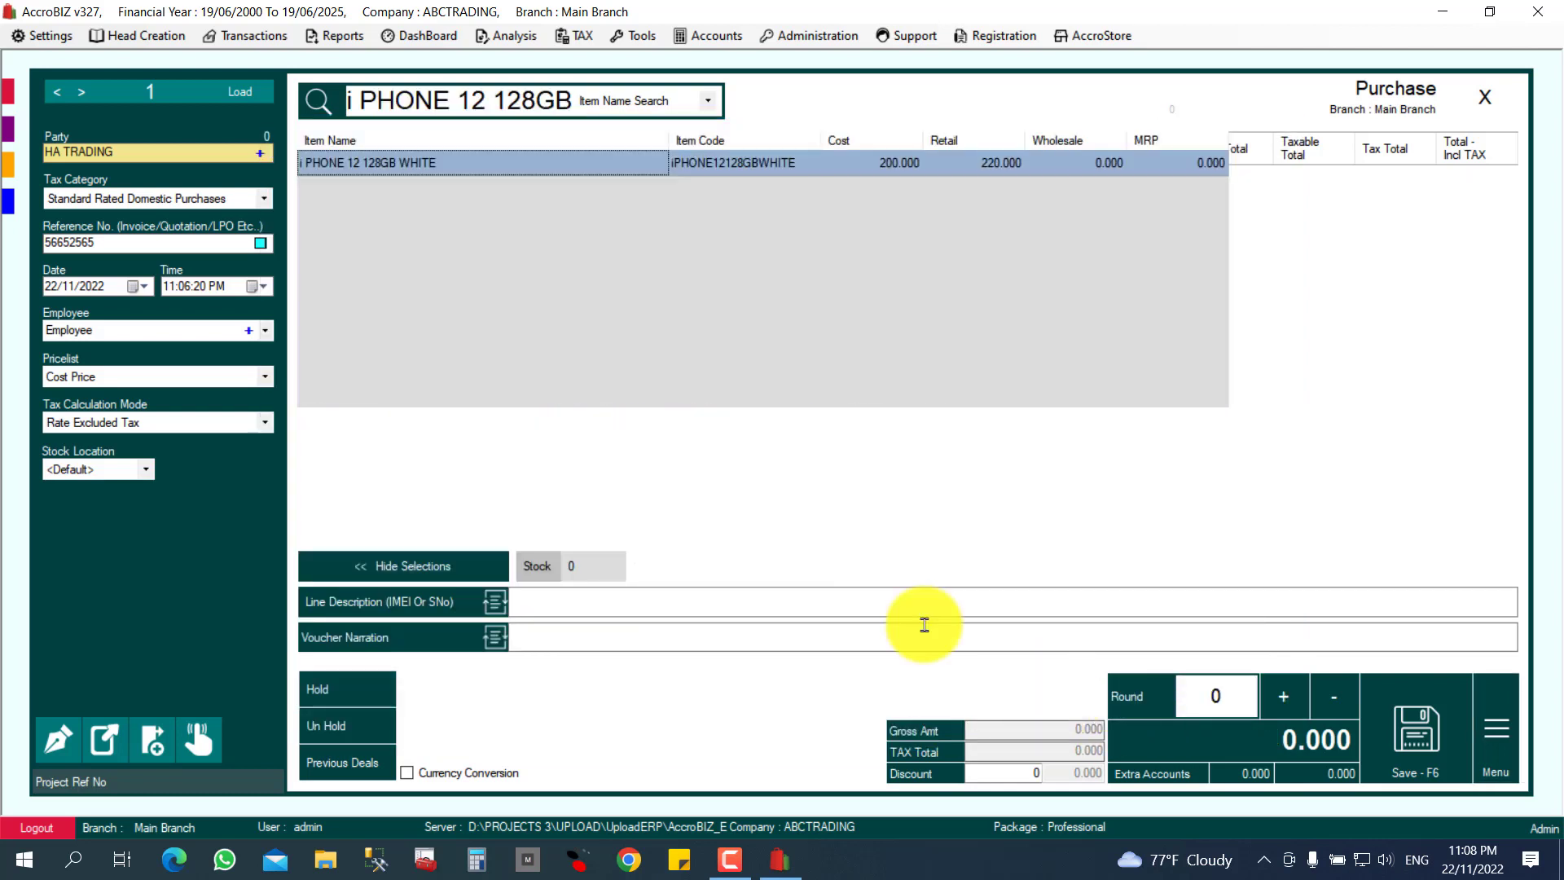
- Add i PHONE 12 128GB WHITE to the purchase voucher with a quantity of 5 at the rate of 200
double_click(430, 165)
key("Return")
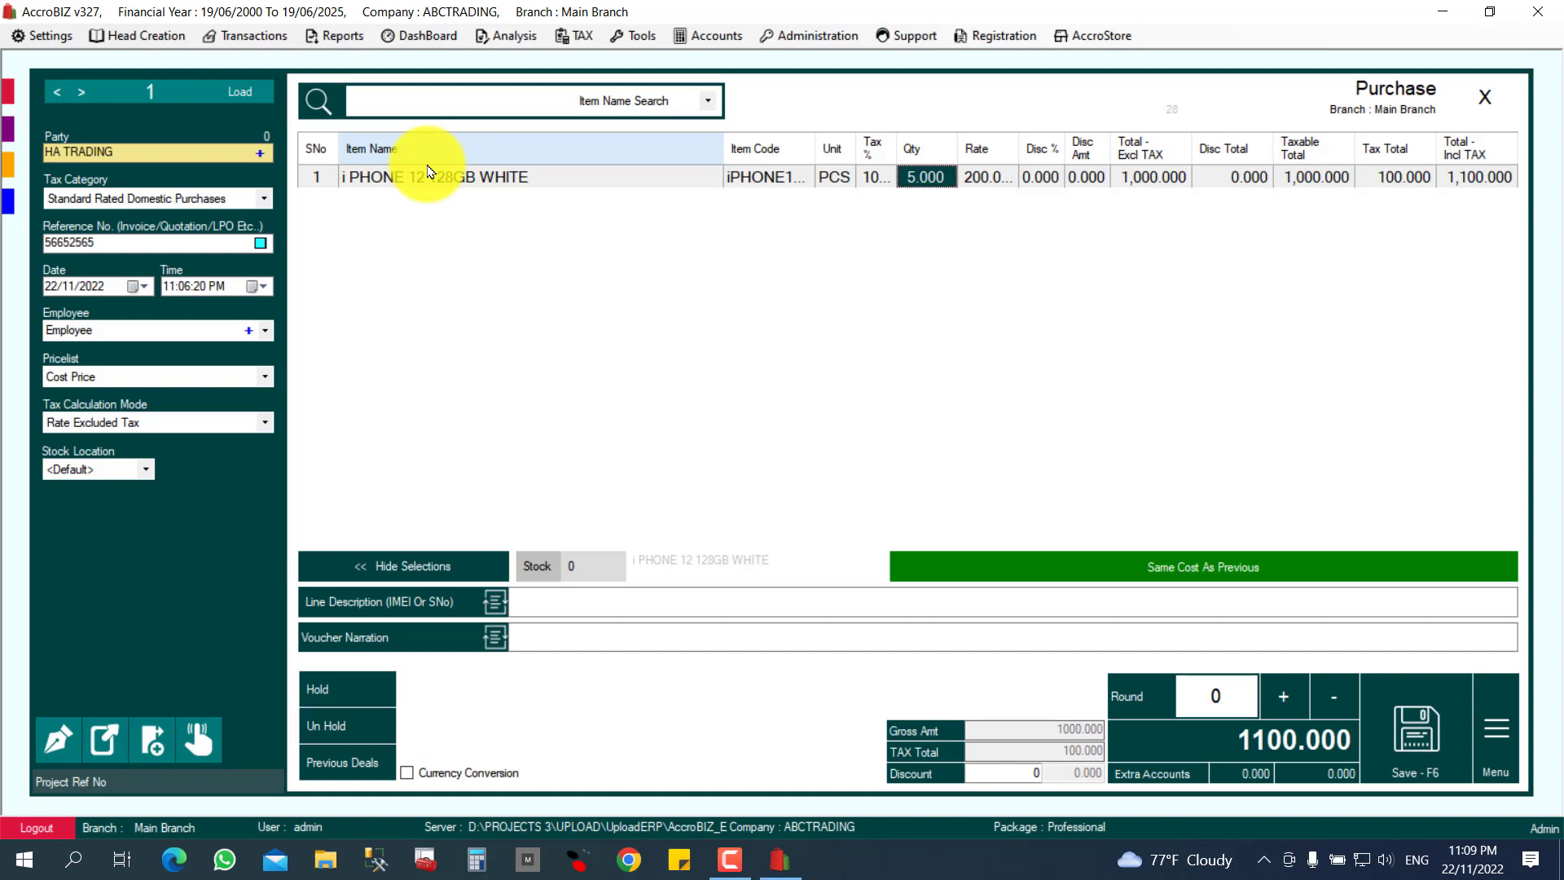
key("Return")
key("Return")
key("Return")
key("Return")
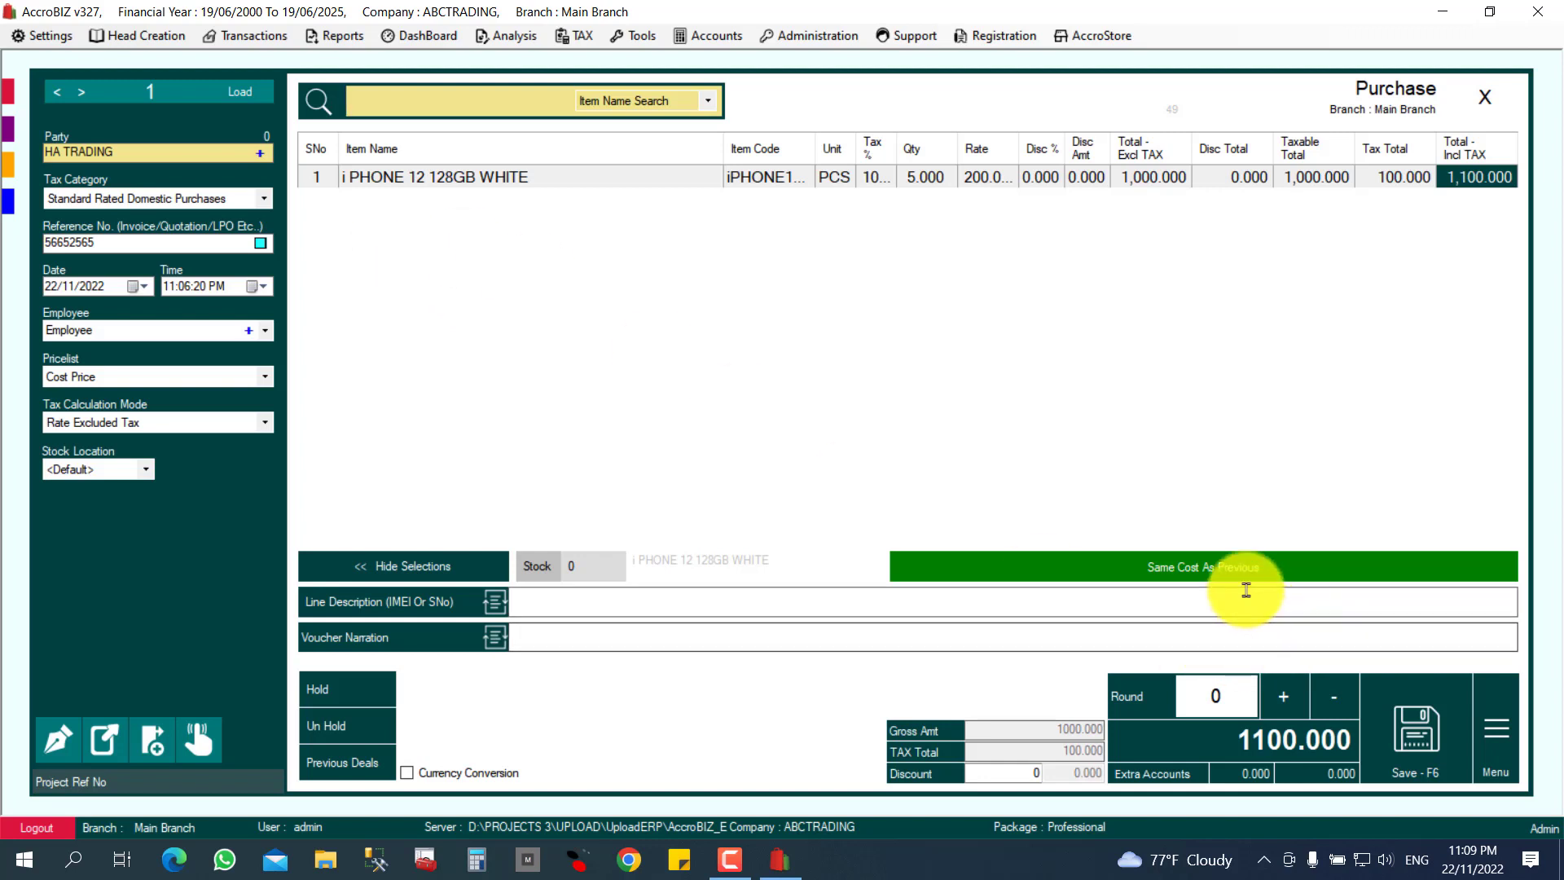
left_click(1497, 745)
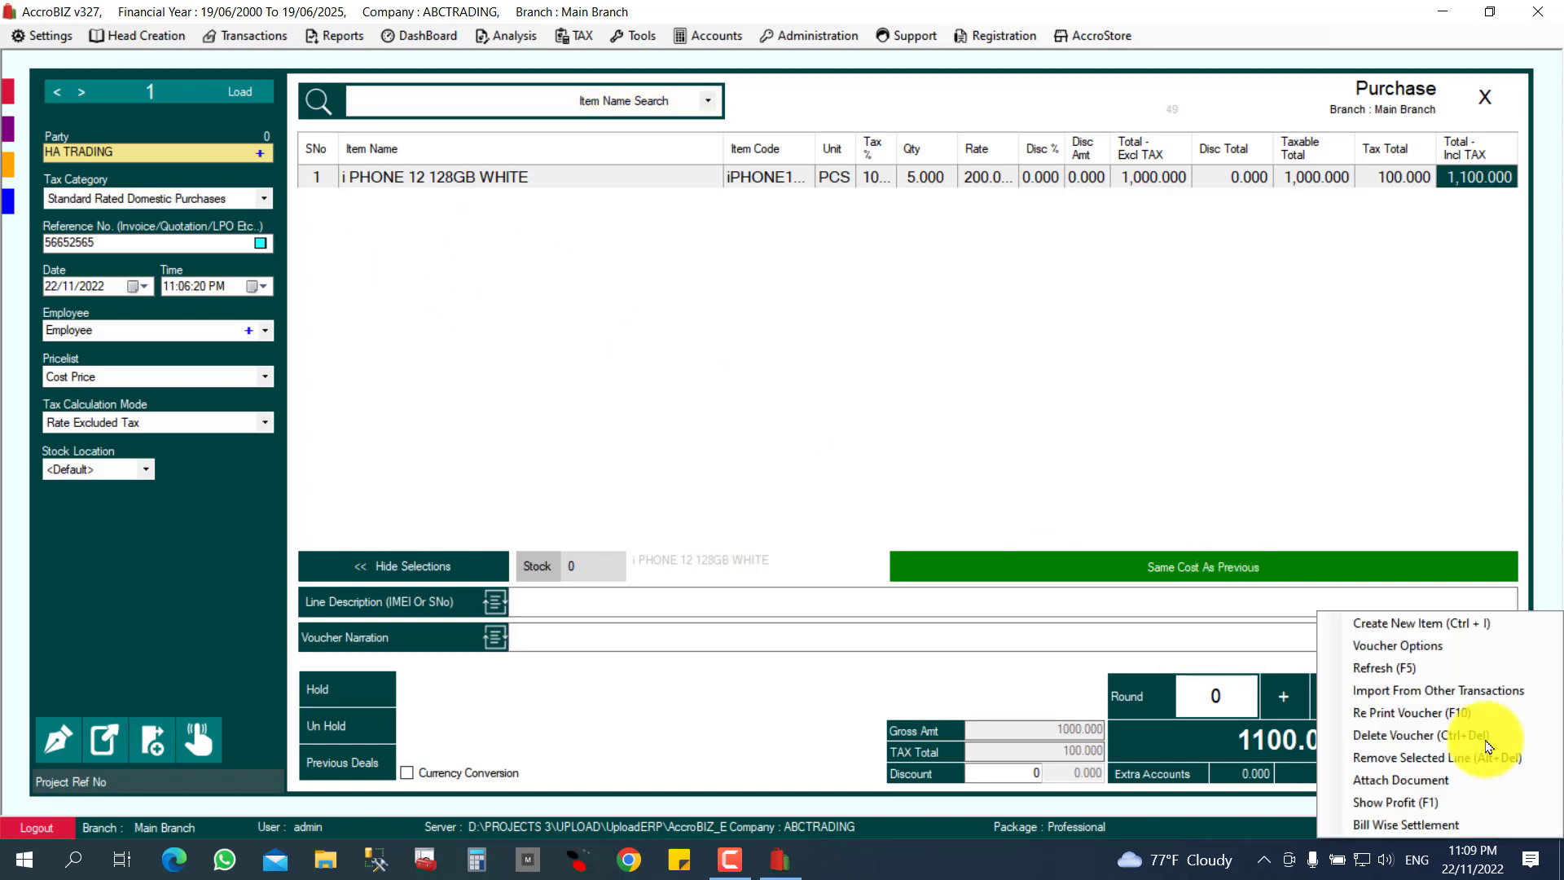
left_click(1384, 624)
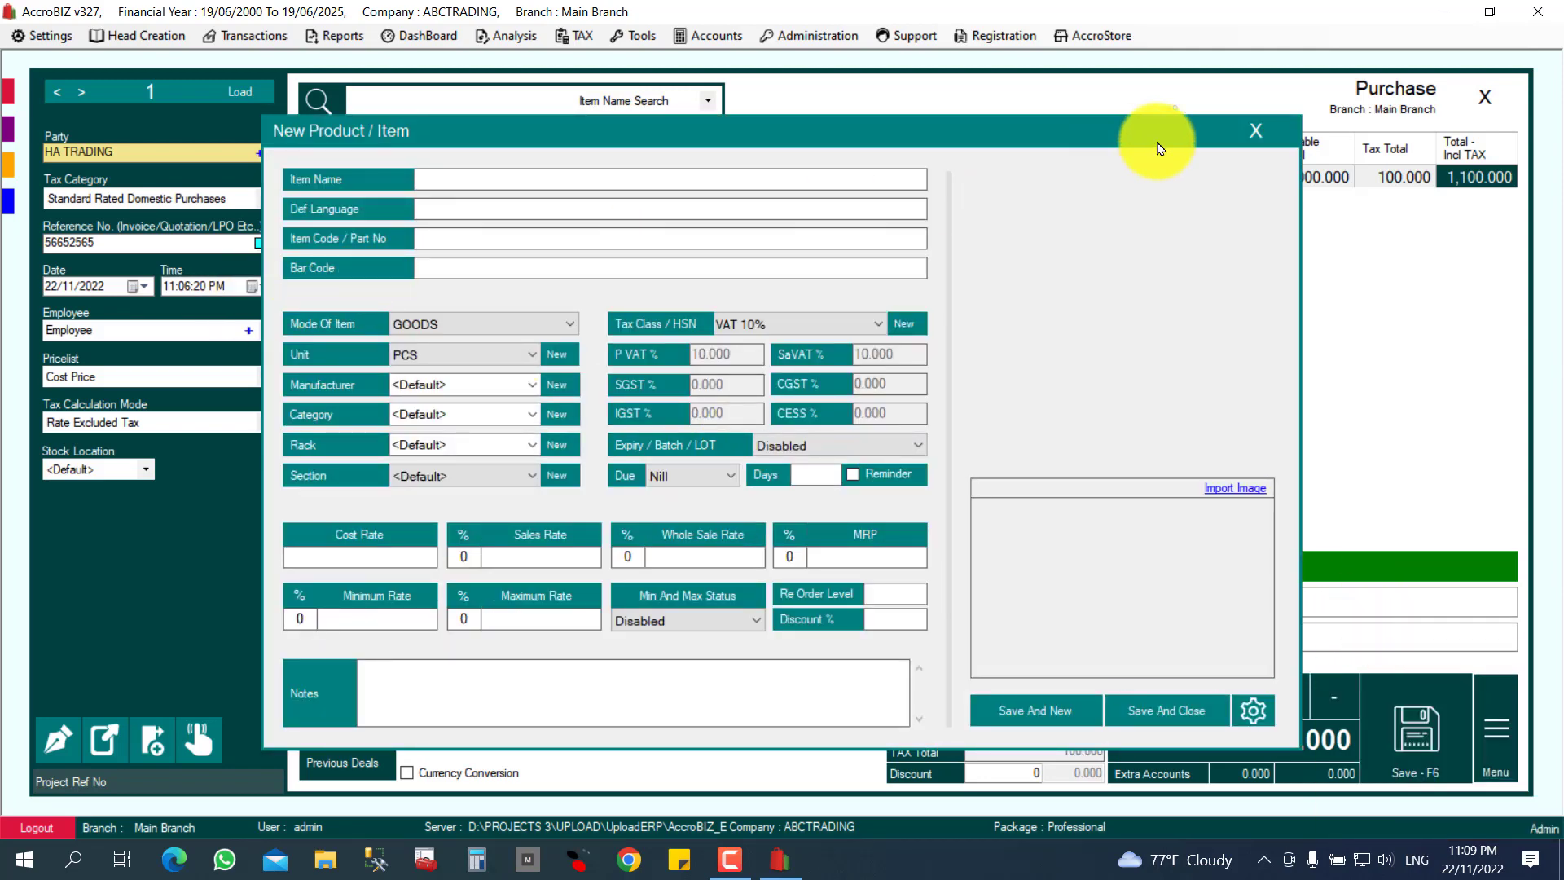
left_click(1242, 135)
left_click(436, 104)
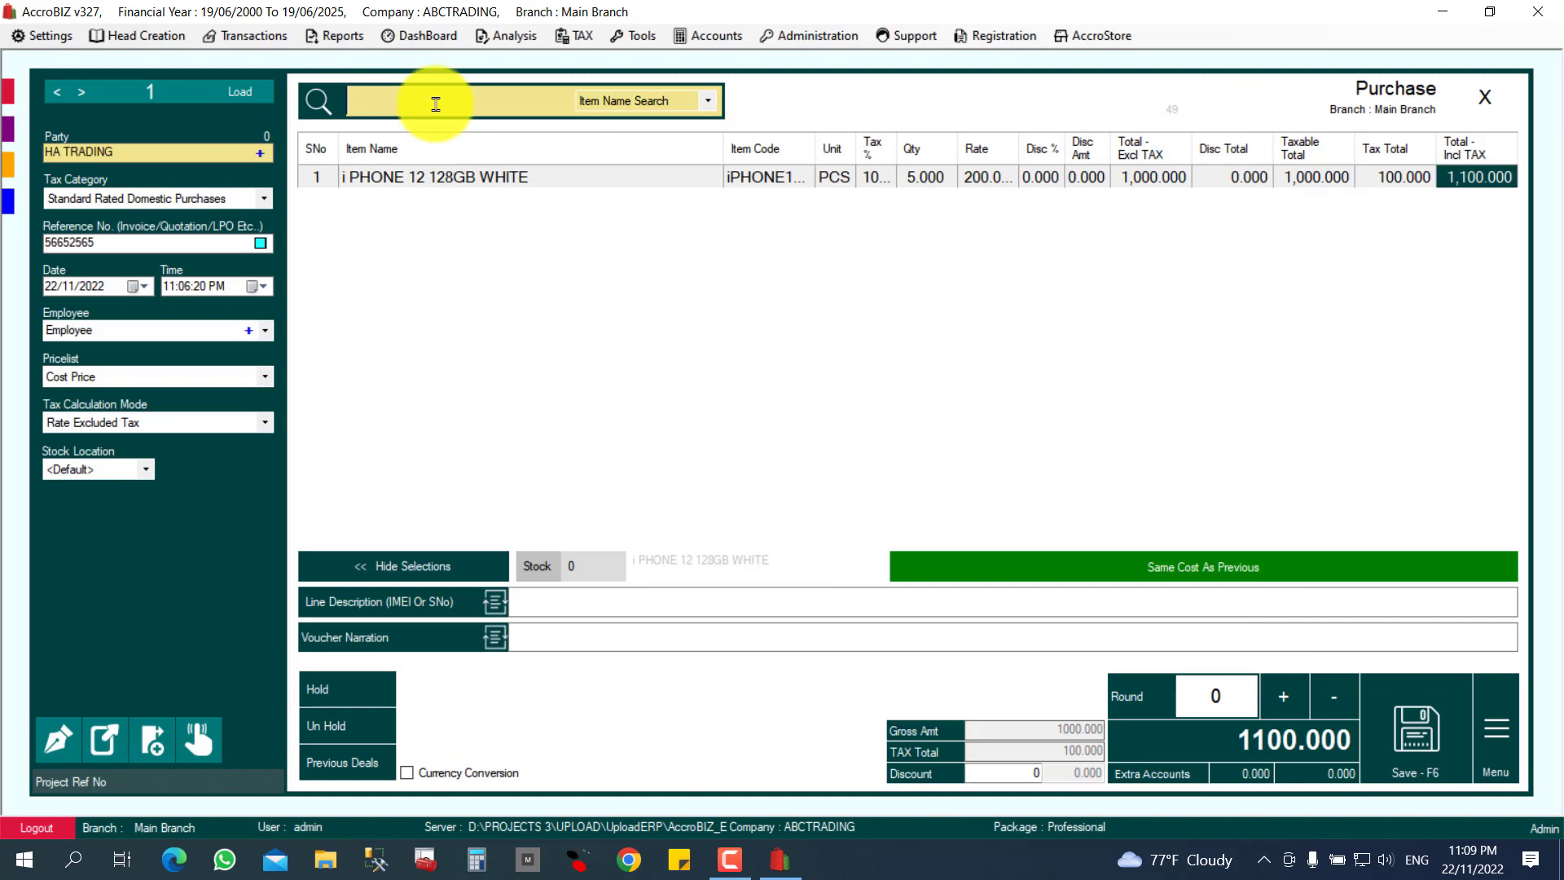
type("I")
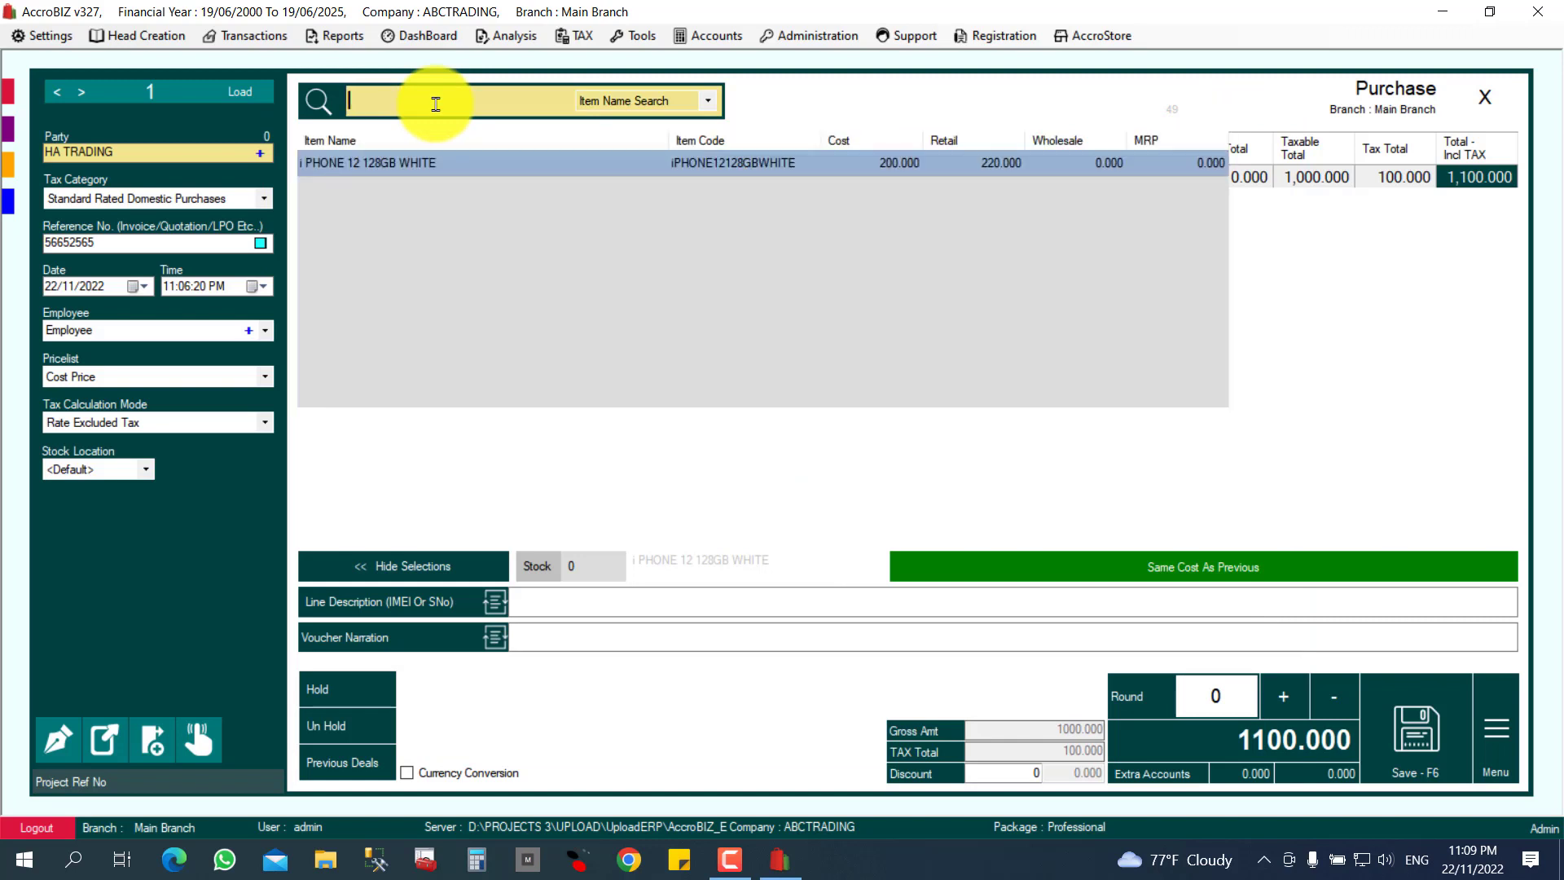
key("BackSpace")
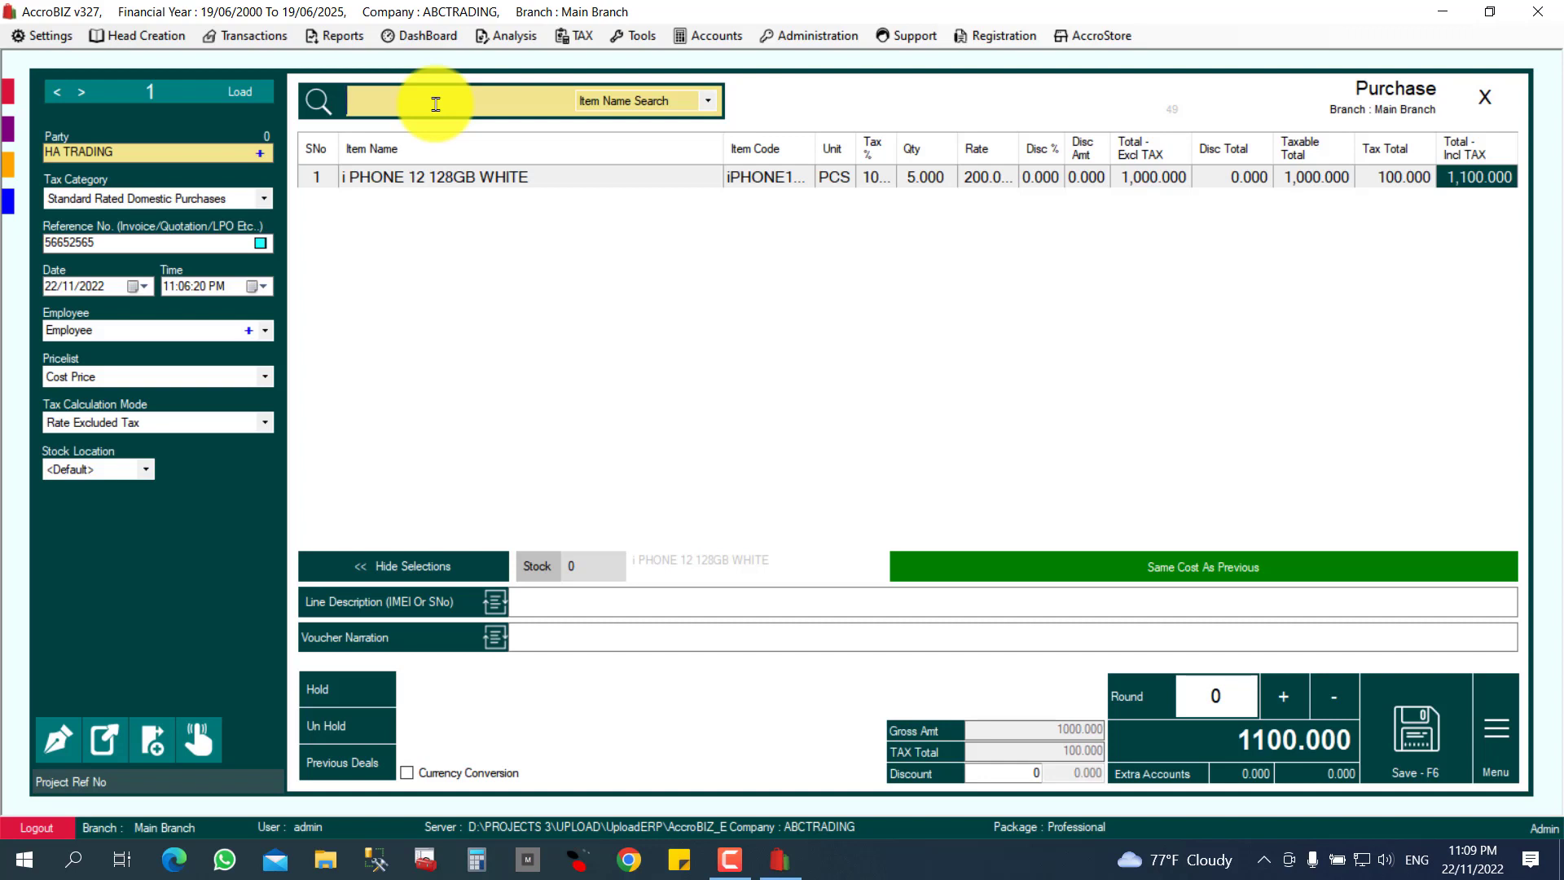
- Create the item "i PHONE HEAD SET" from the voucher, accept the same text for its language name and codes, and save and close it
left_click(1499, 725)
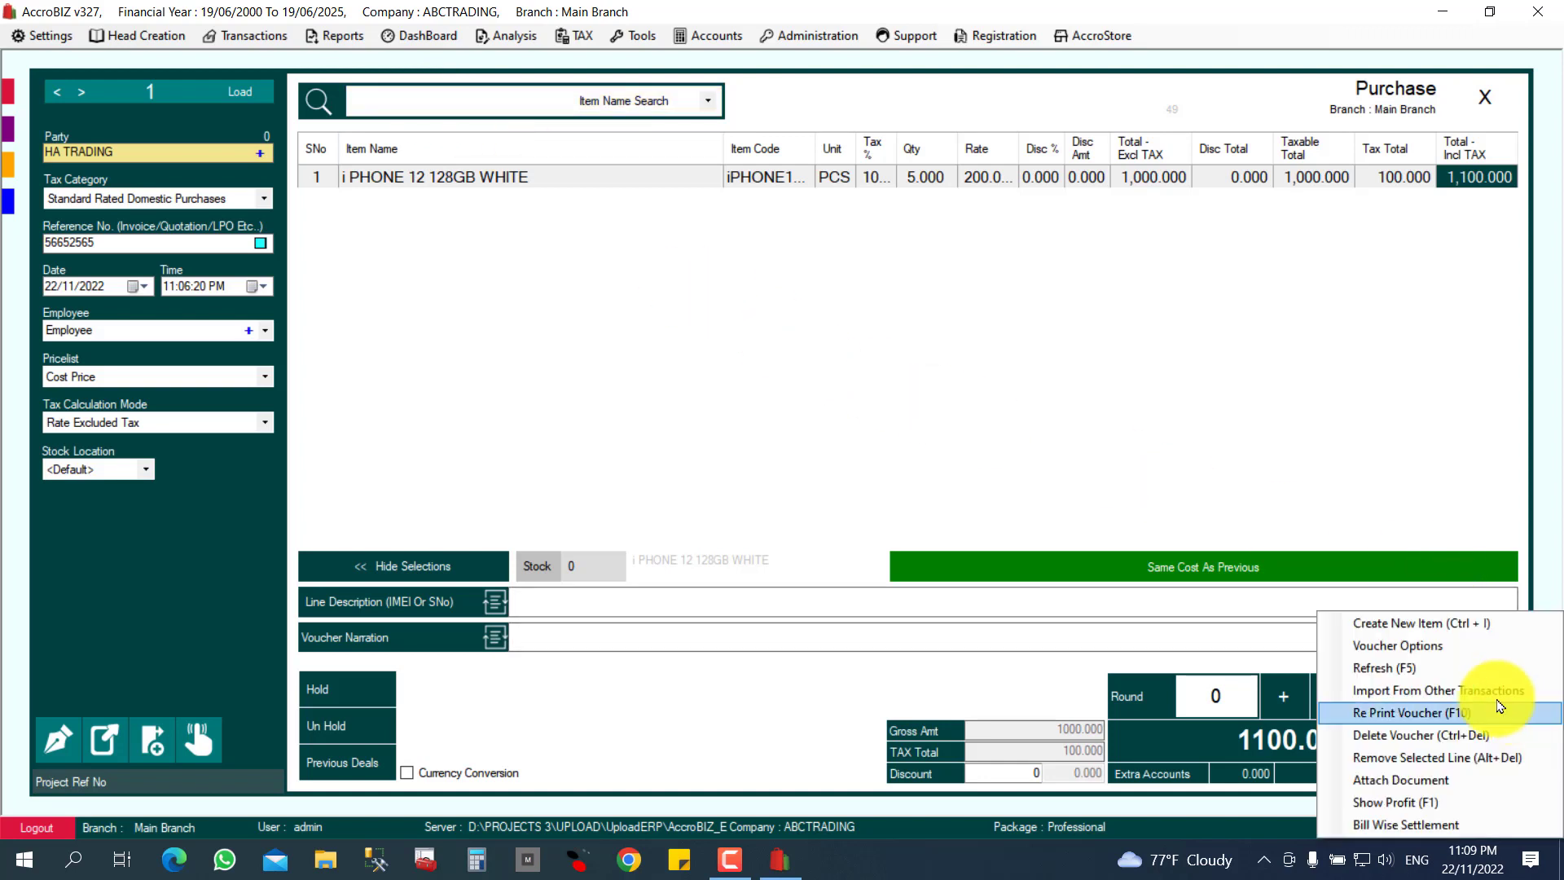
left_click(1381, 625)
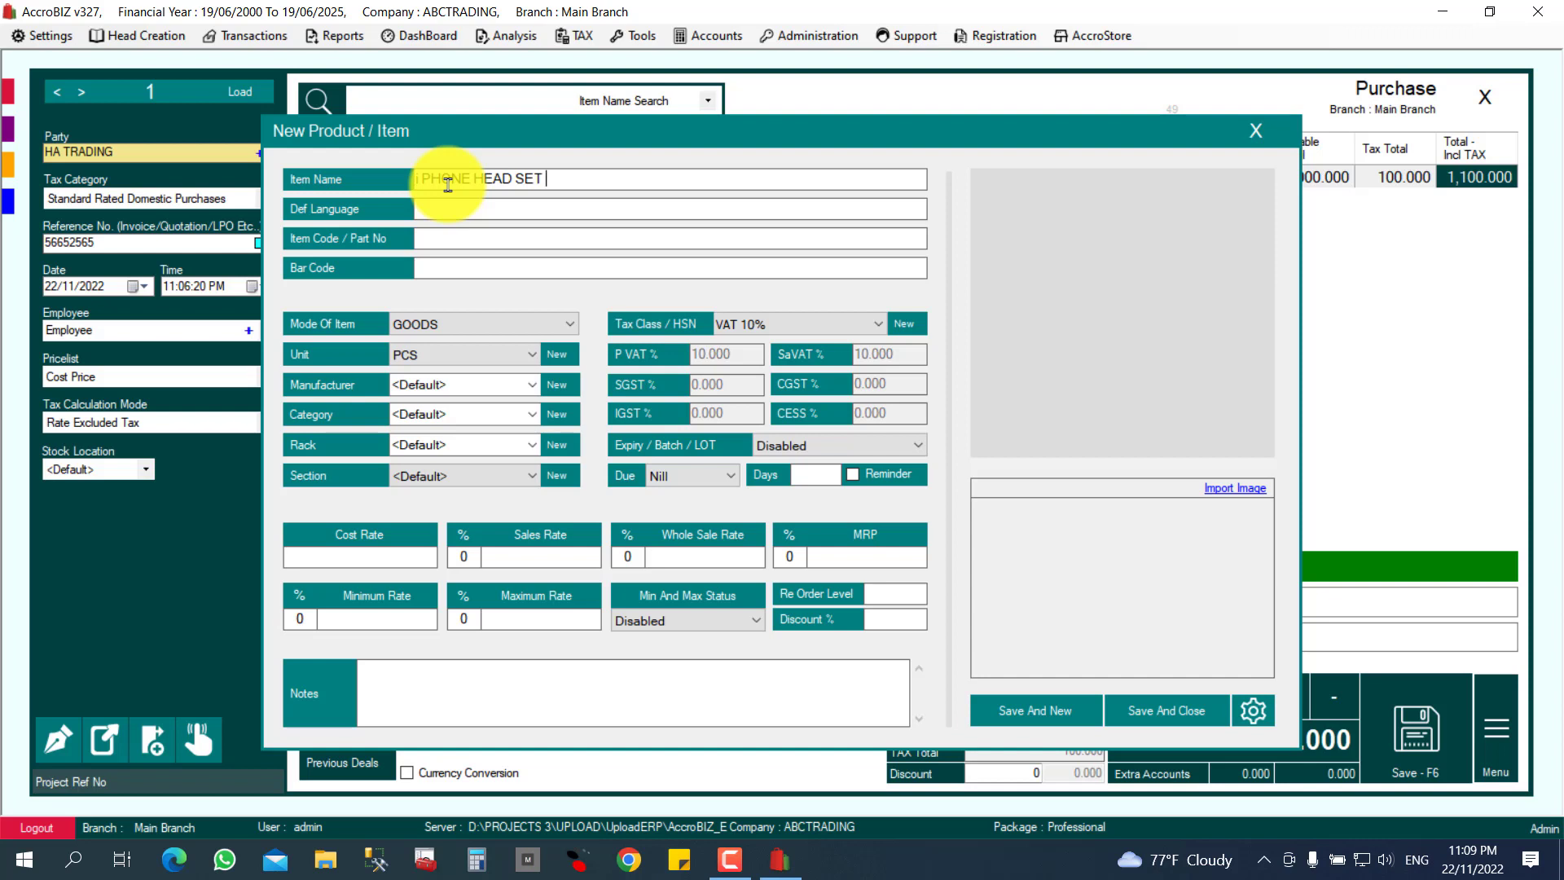
key("Return")
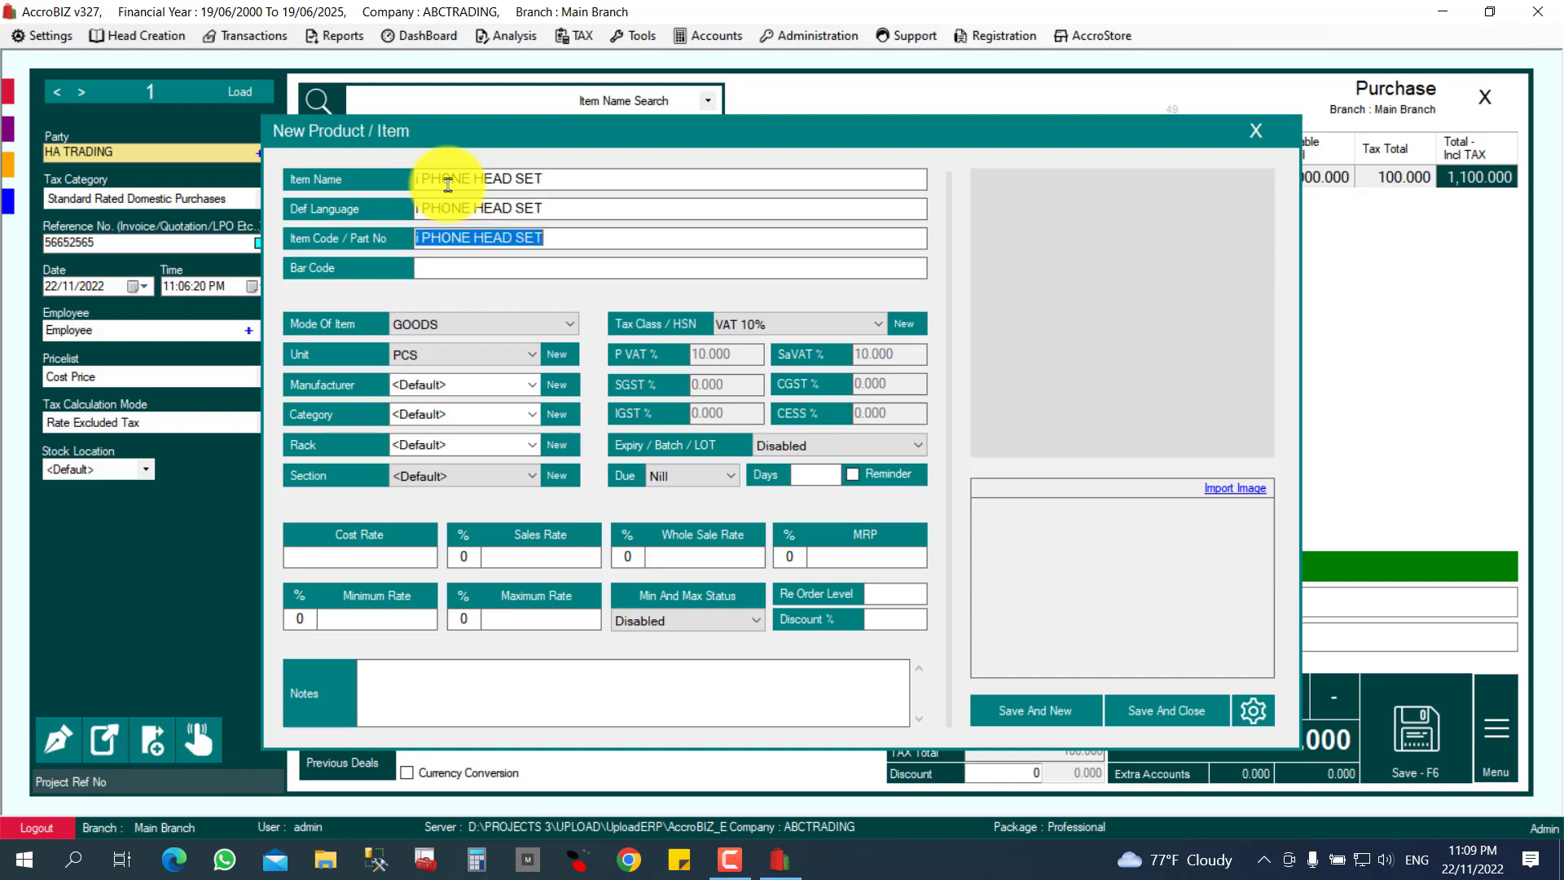
key("Return")
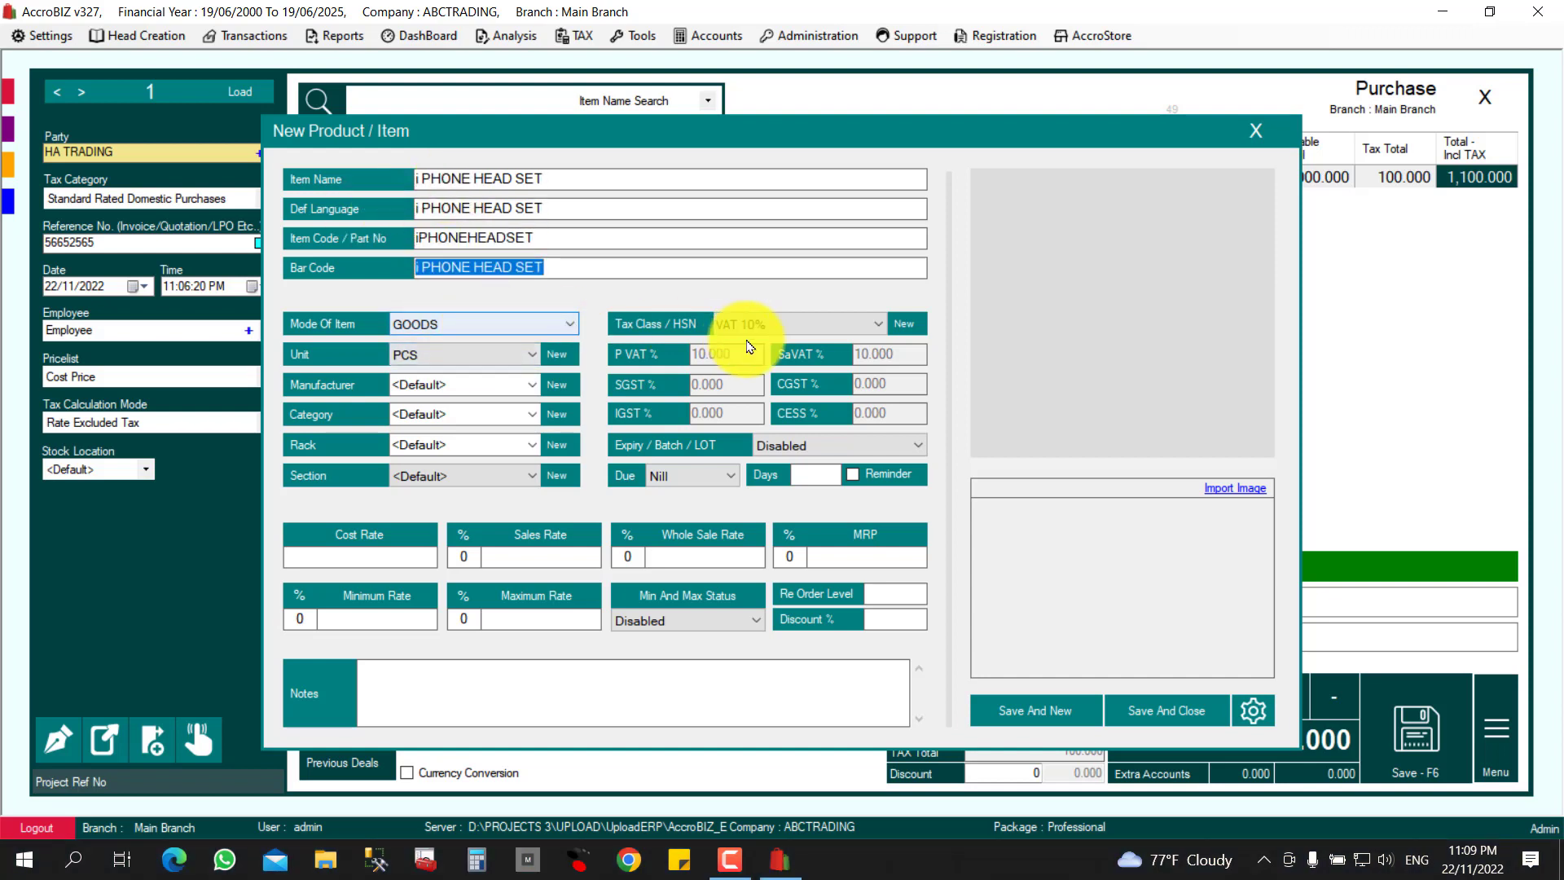
left_click(1121, 729)
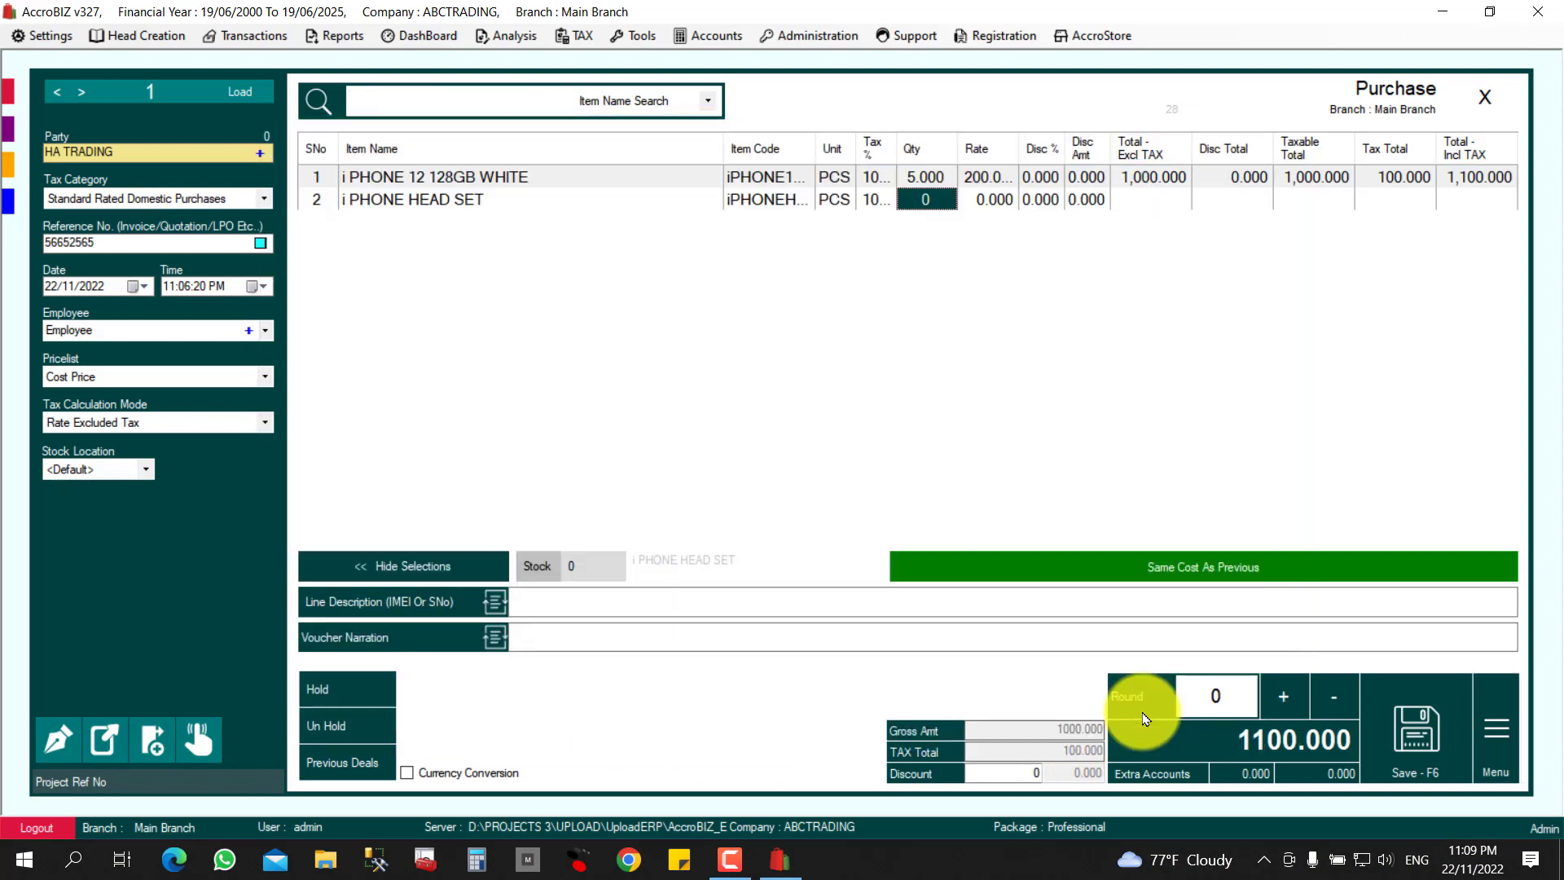
- Enter a quantity of 10 and a rate of 28 for the i PHONE HEAD SET line
type("10")
key("Return")
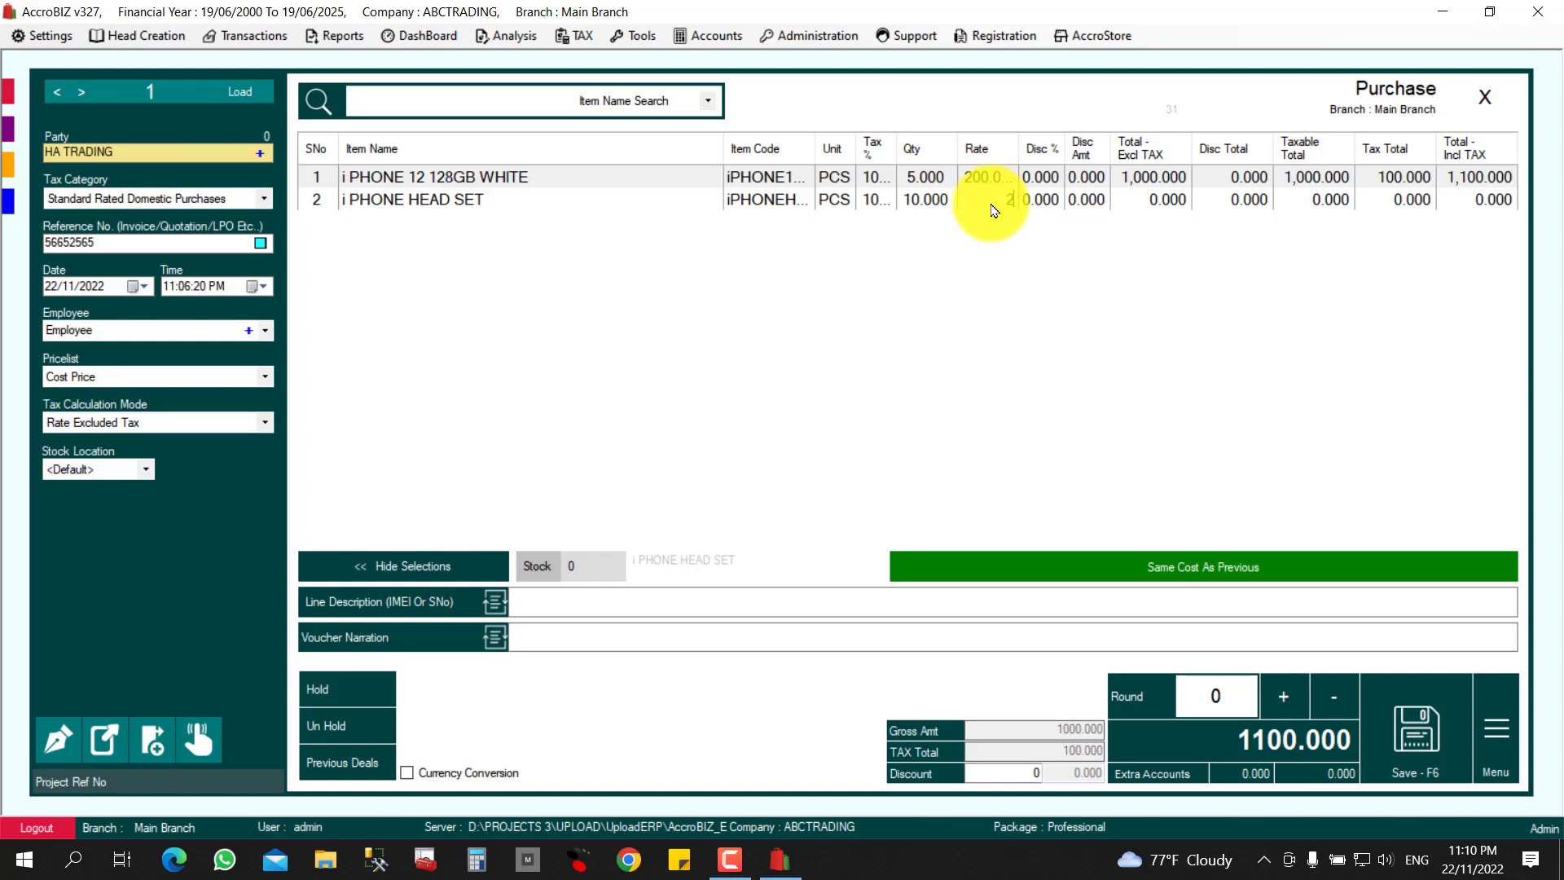
key("Return")
key("Return")
key("Return")
key("Return")
key("Return")
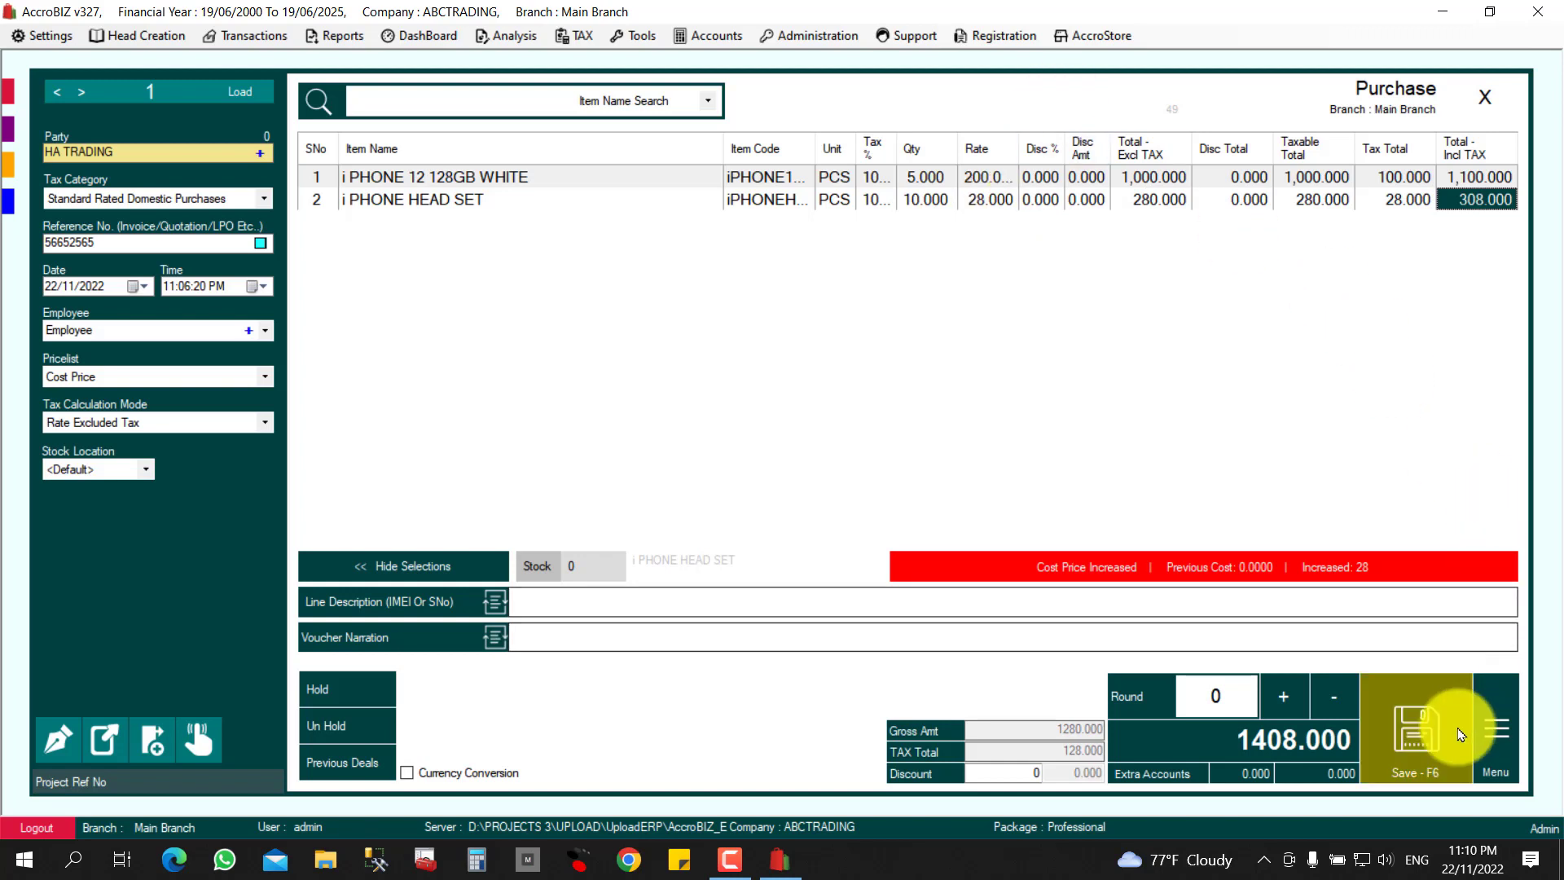
- Look through the cash and bank payment options, and save the purchase voucher with credit as the mode of payment
left_click(1462, 730)
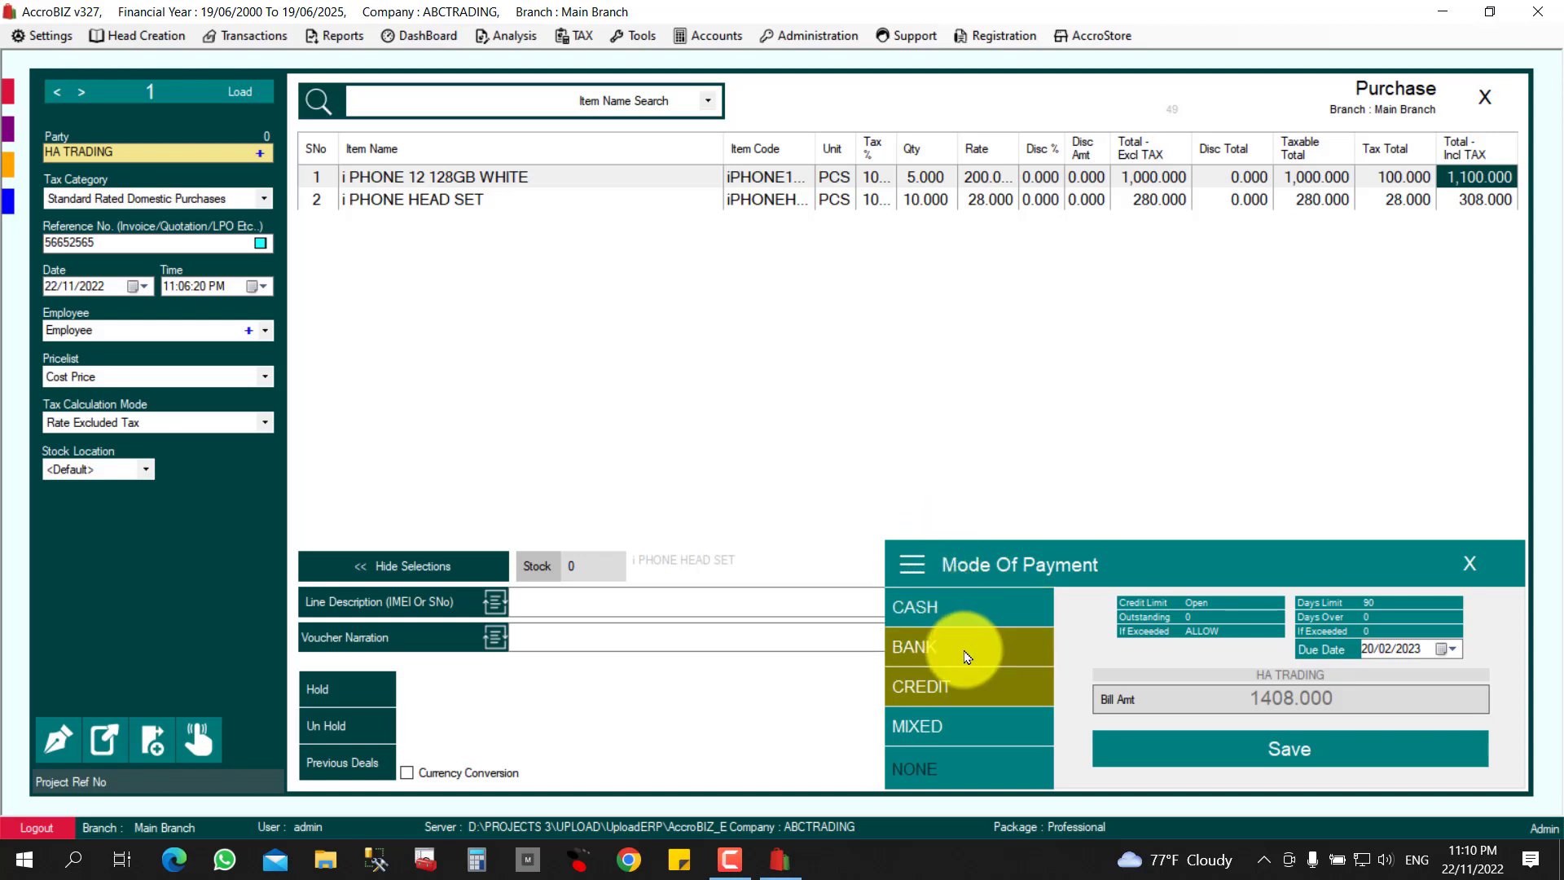
left_click(942, 623)
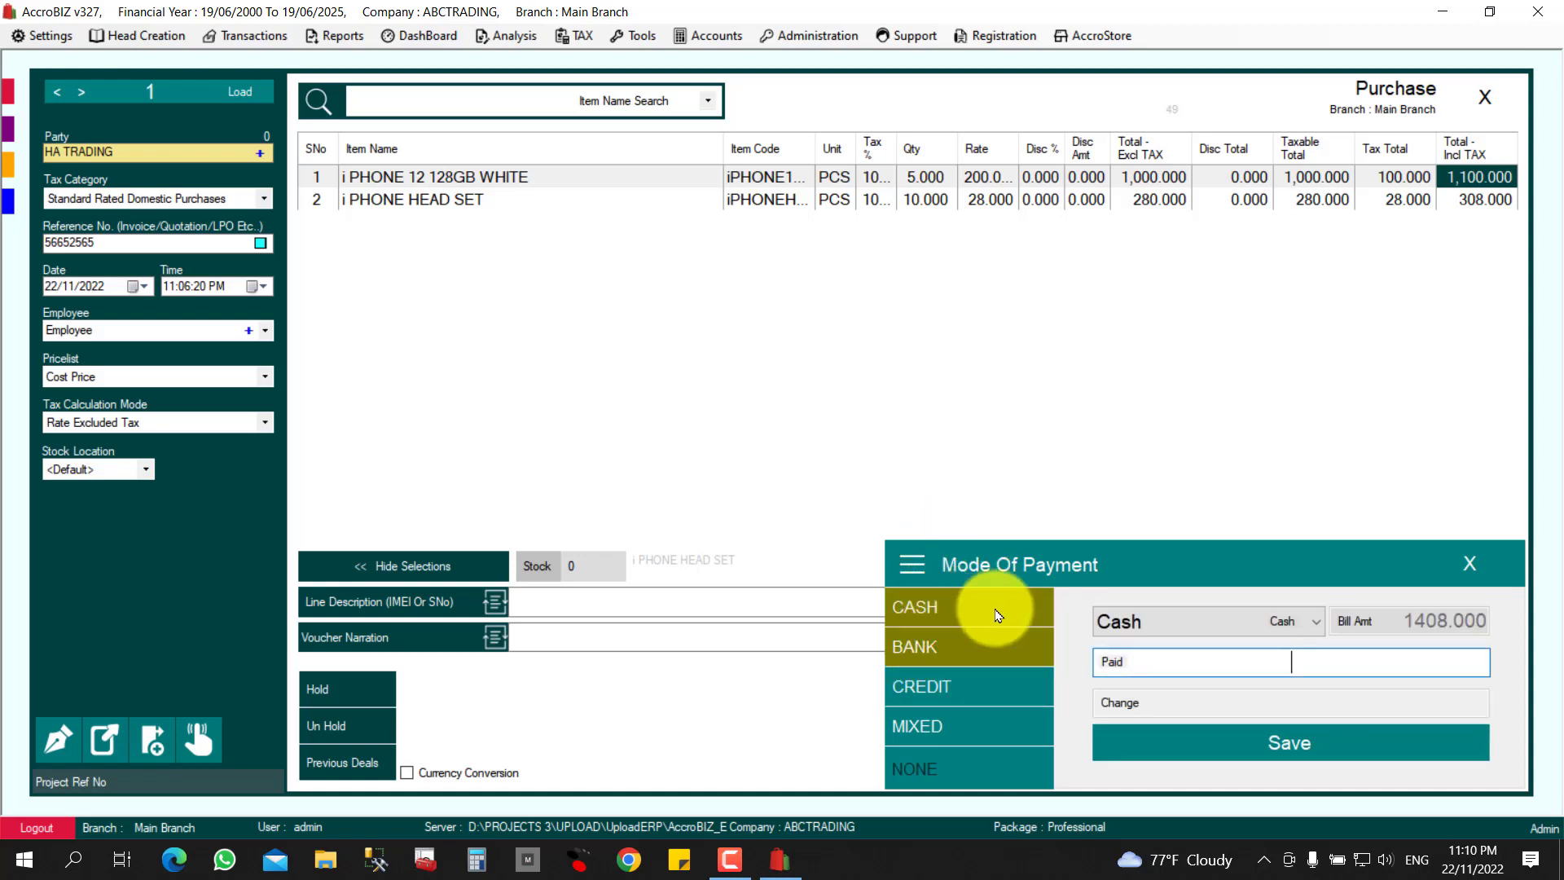
left_click(945, 658)
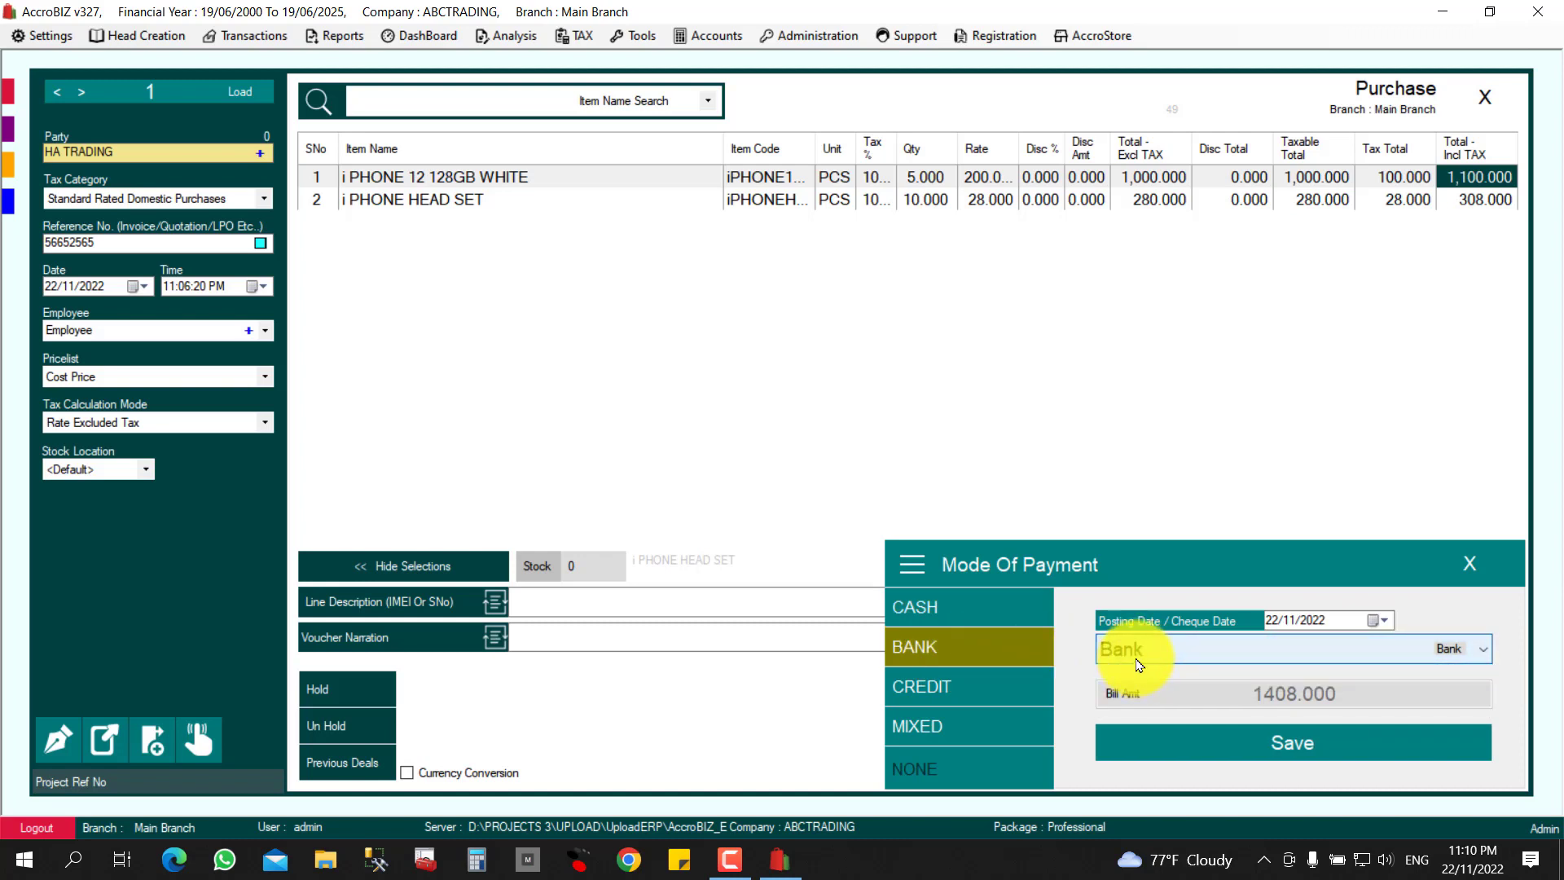
left_click(969, 689)
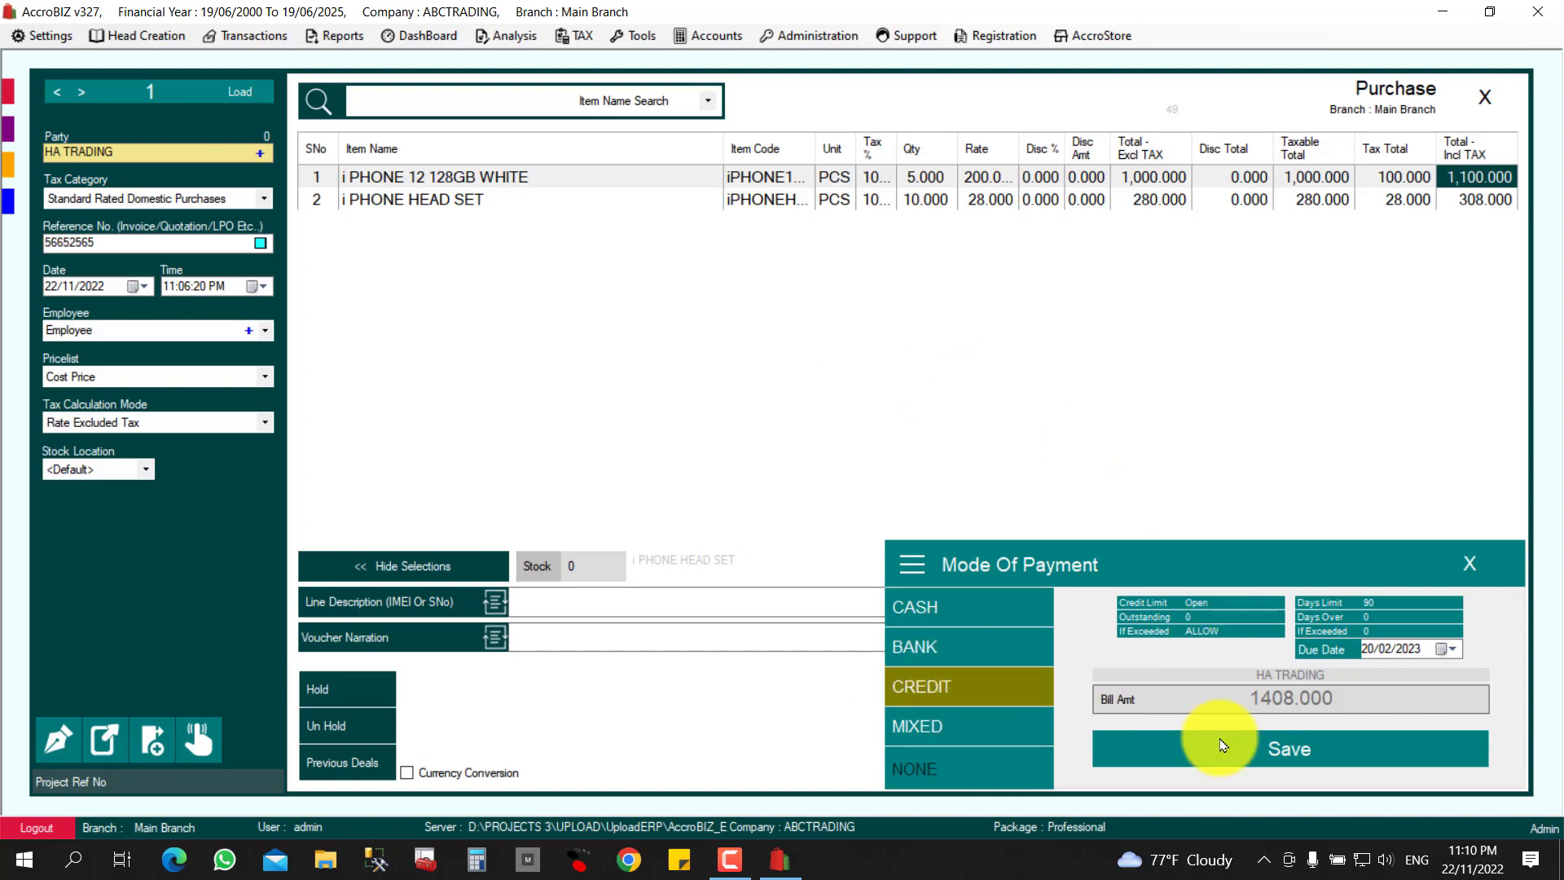
left_click(1170, 751)
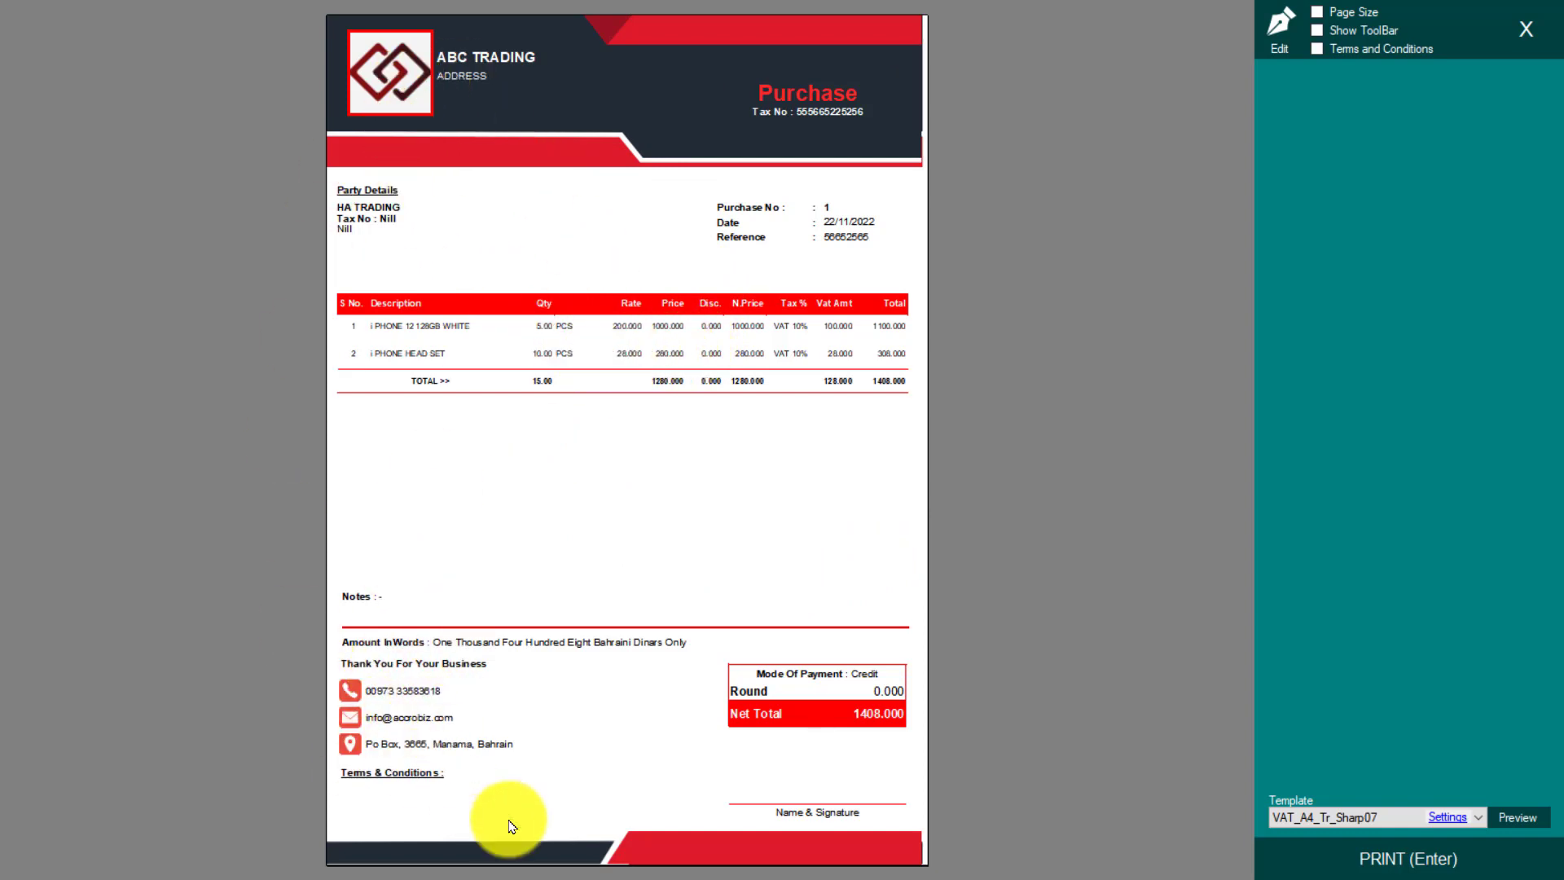
- Preview the purchase printout with a VAT_A4_Tr_Black template and with VAT_A4_Tr_Sharp10
left_click(1365, 816)
left_click(1340, 545)
left_click(1513, 821)
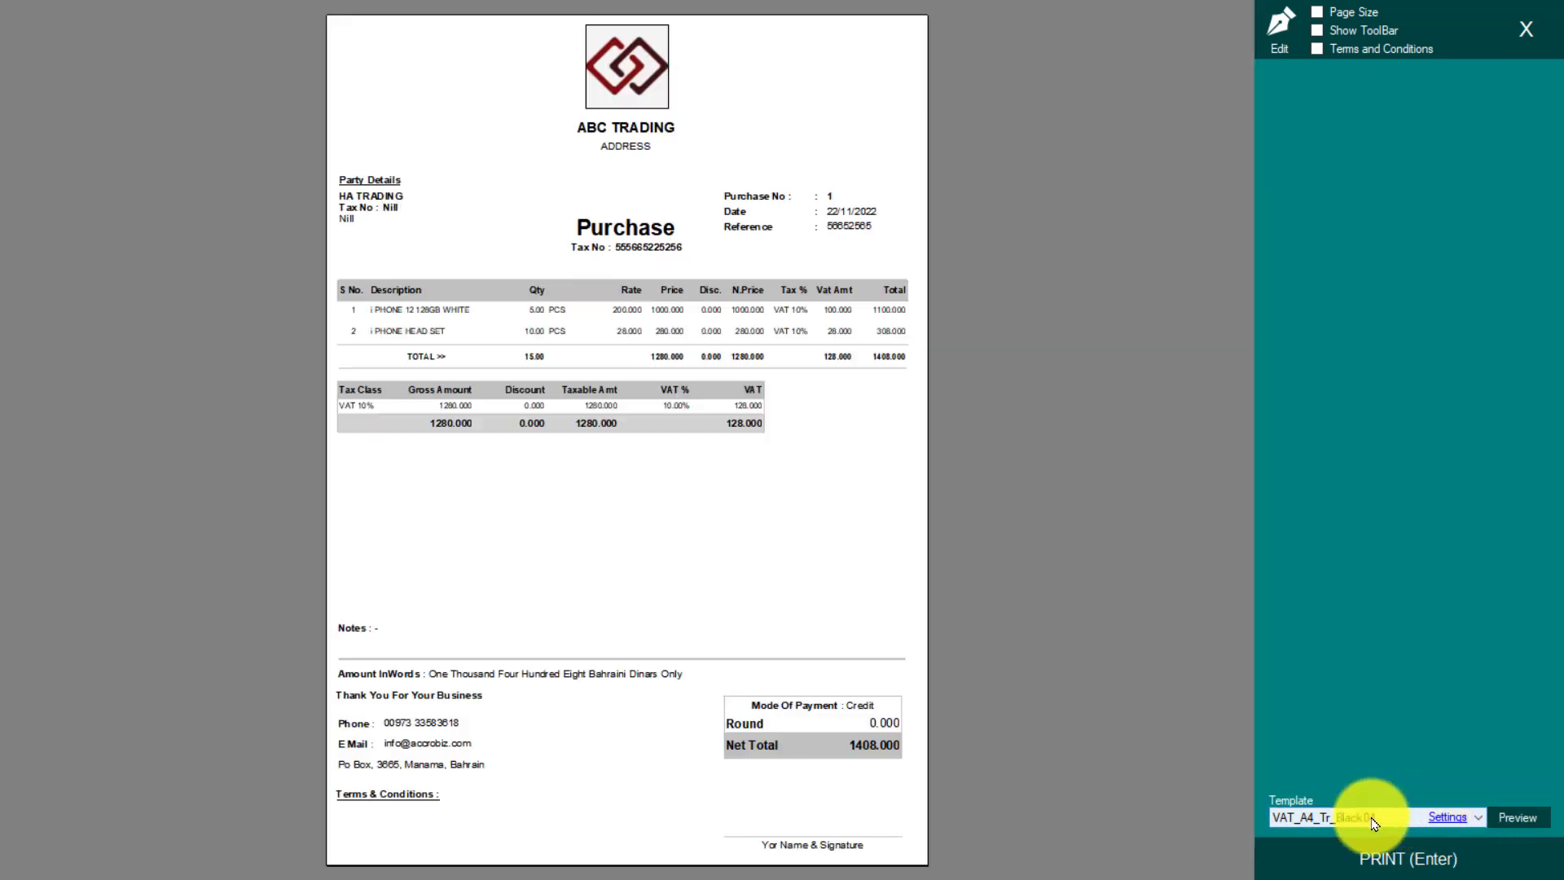
left_click(1374, 817)
left_click(1337, 686)
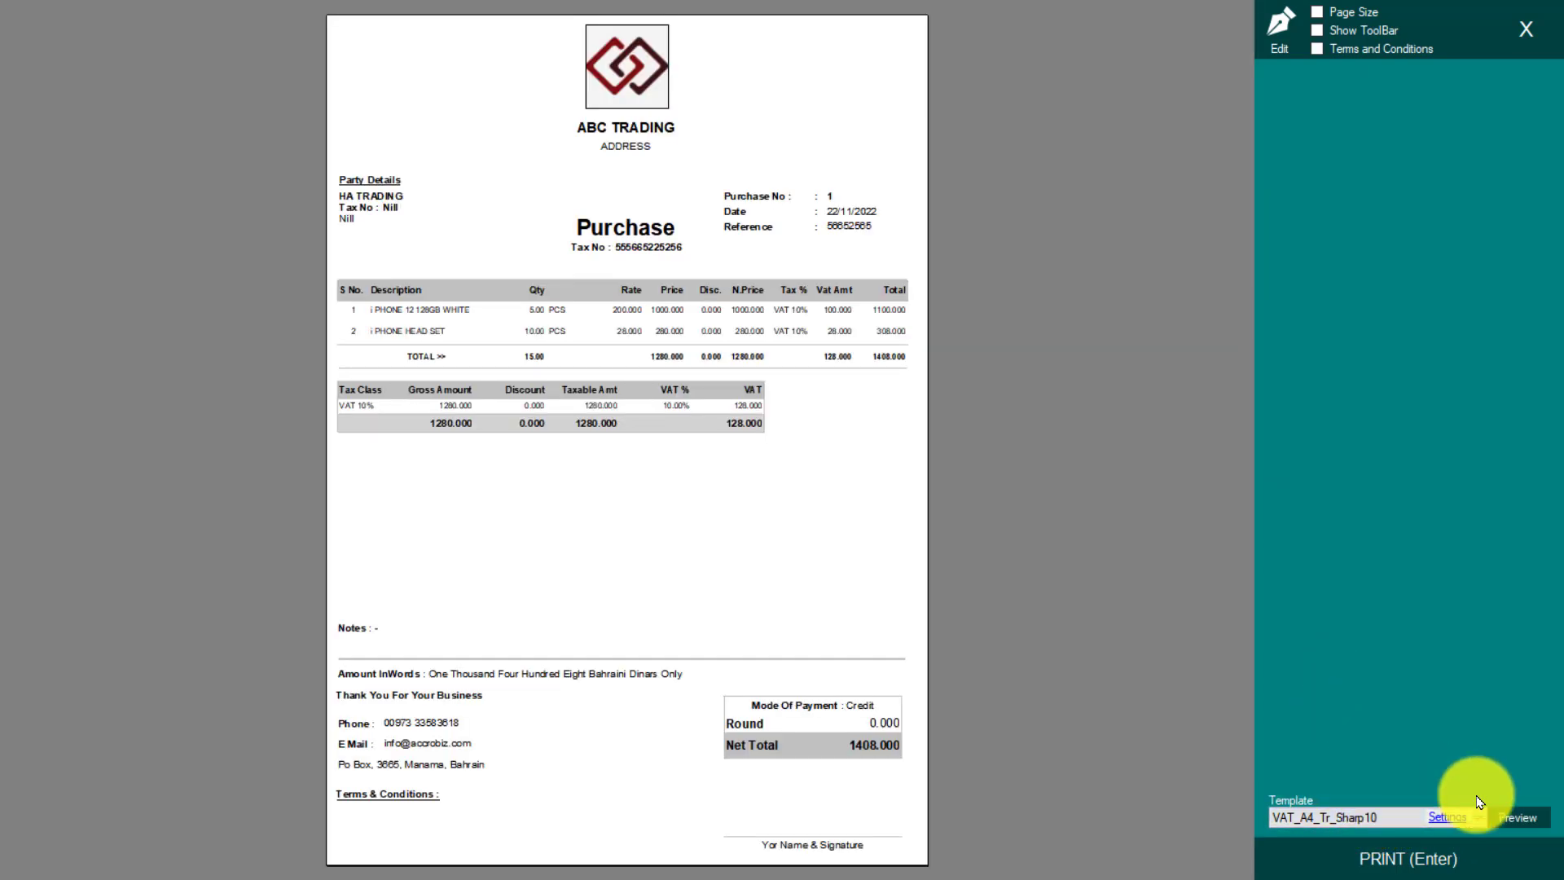
left_click(1508, 821)
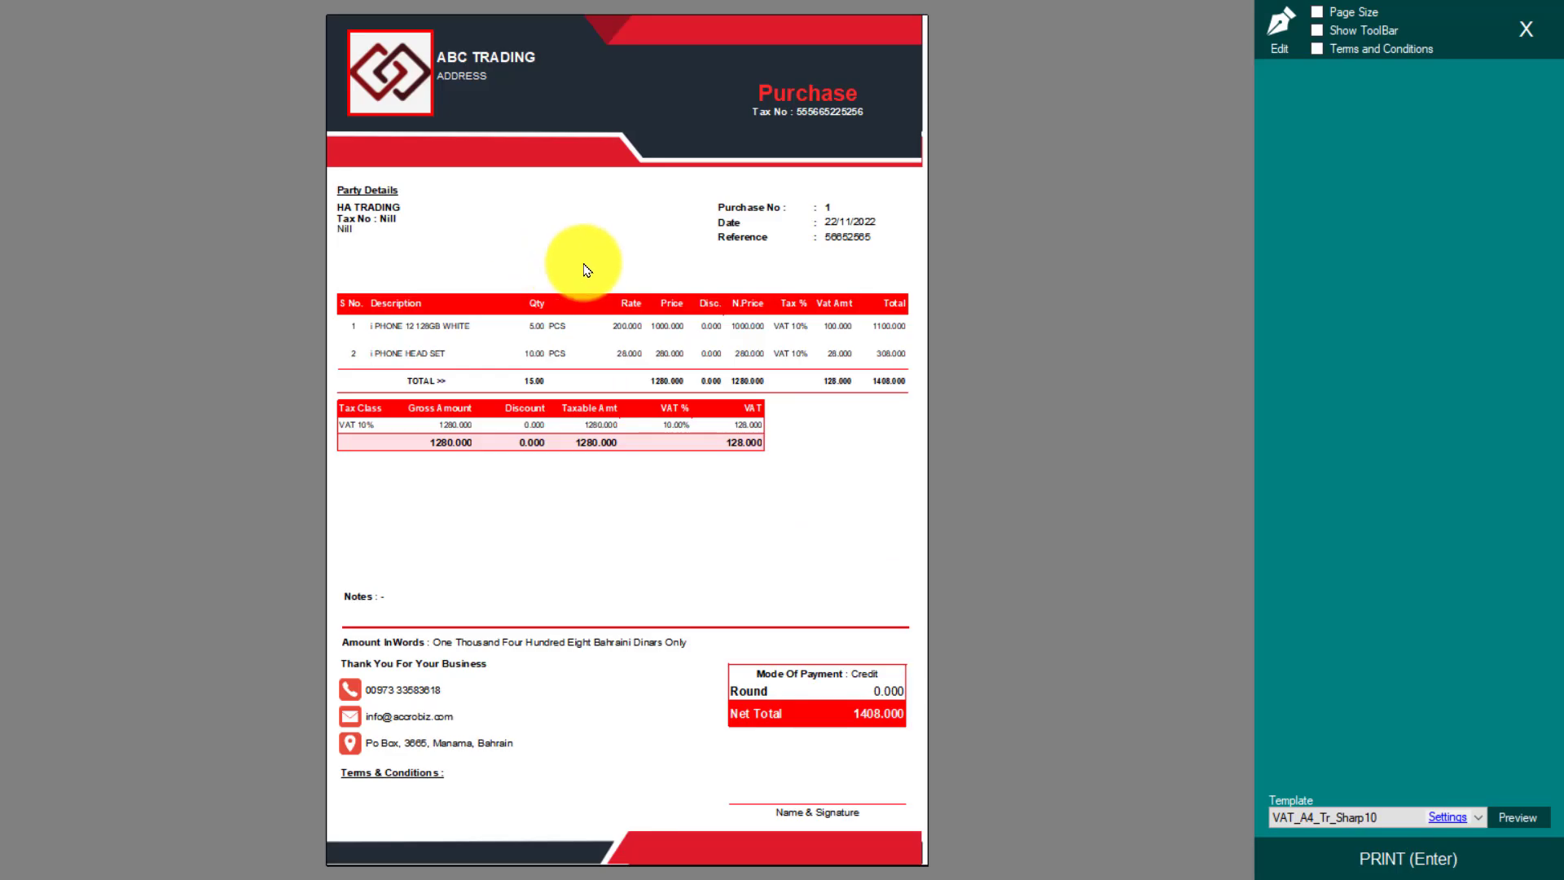
- Preview the purchase printout with the VAT_A4_Tr_Skog10 template and open its print settings for editing
left_click(1362, 816)
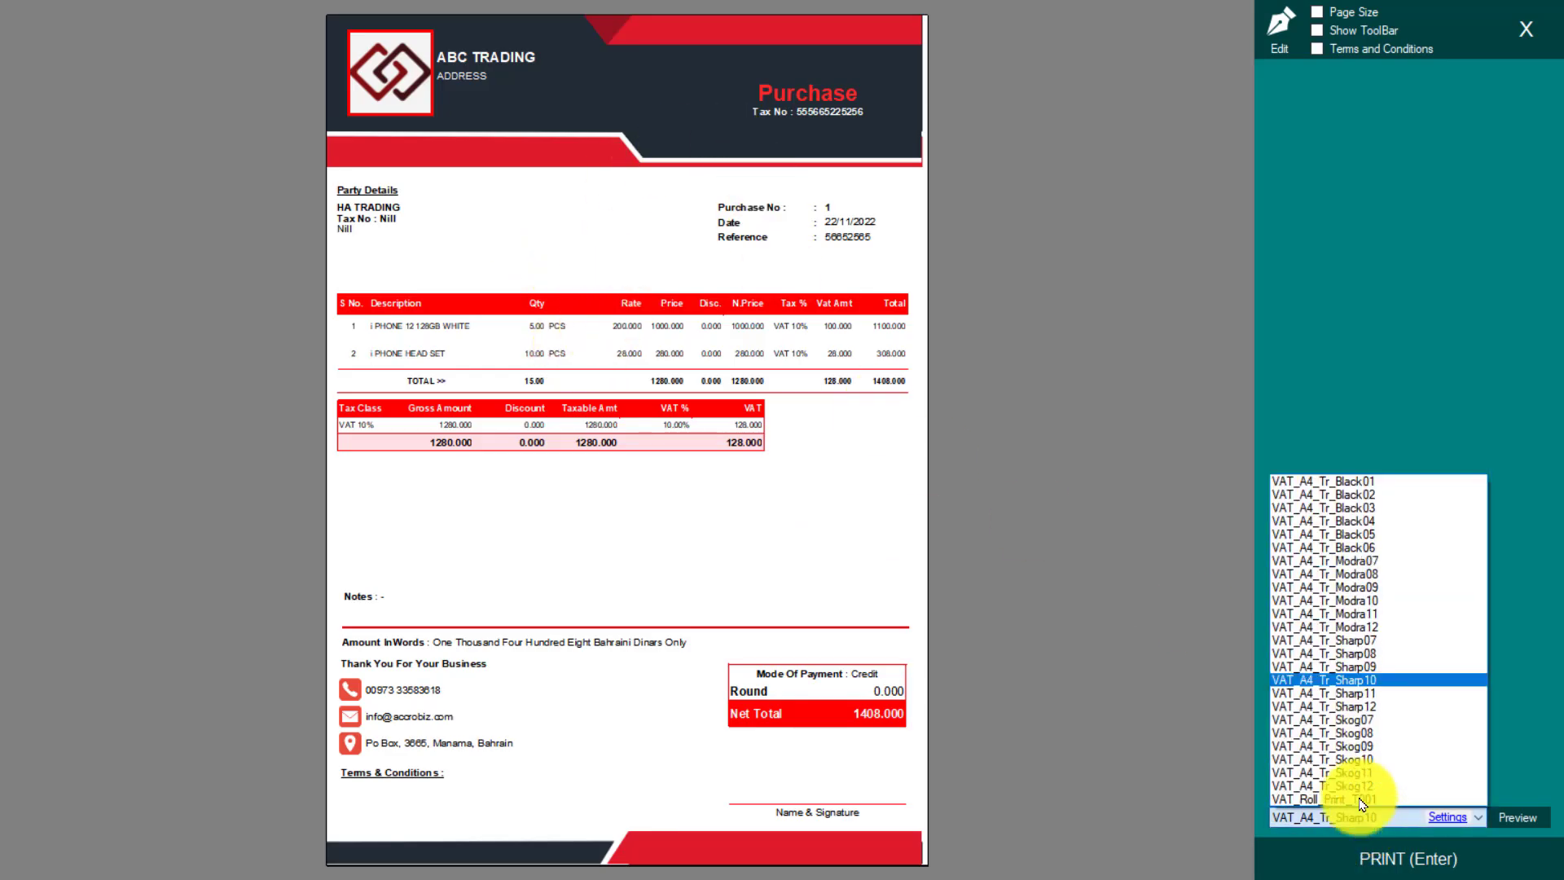
left_click(1352, 759)
left_click(1517, 817)
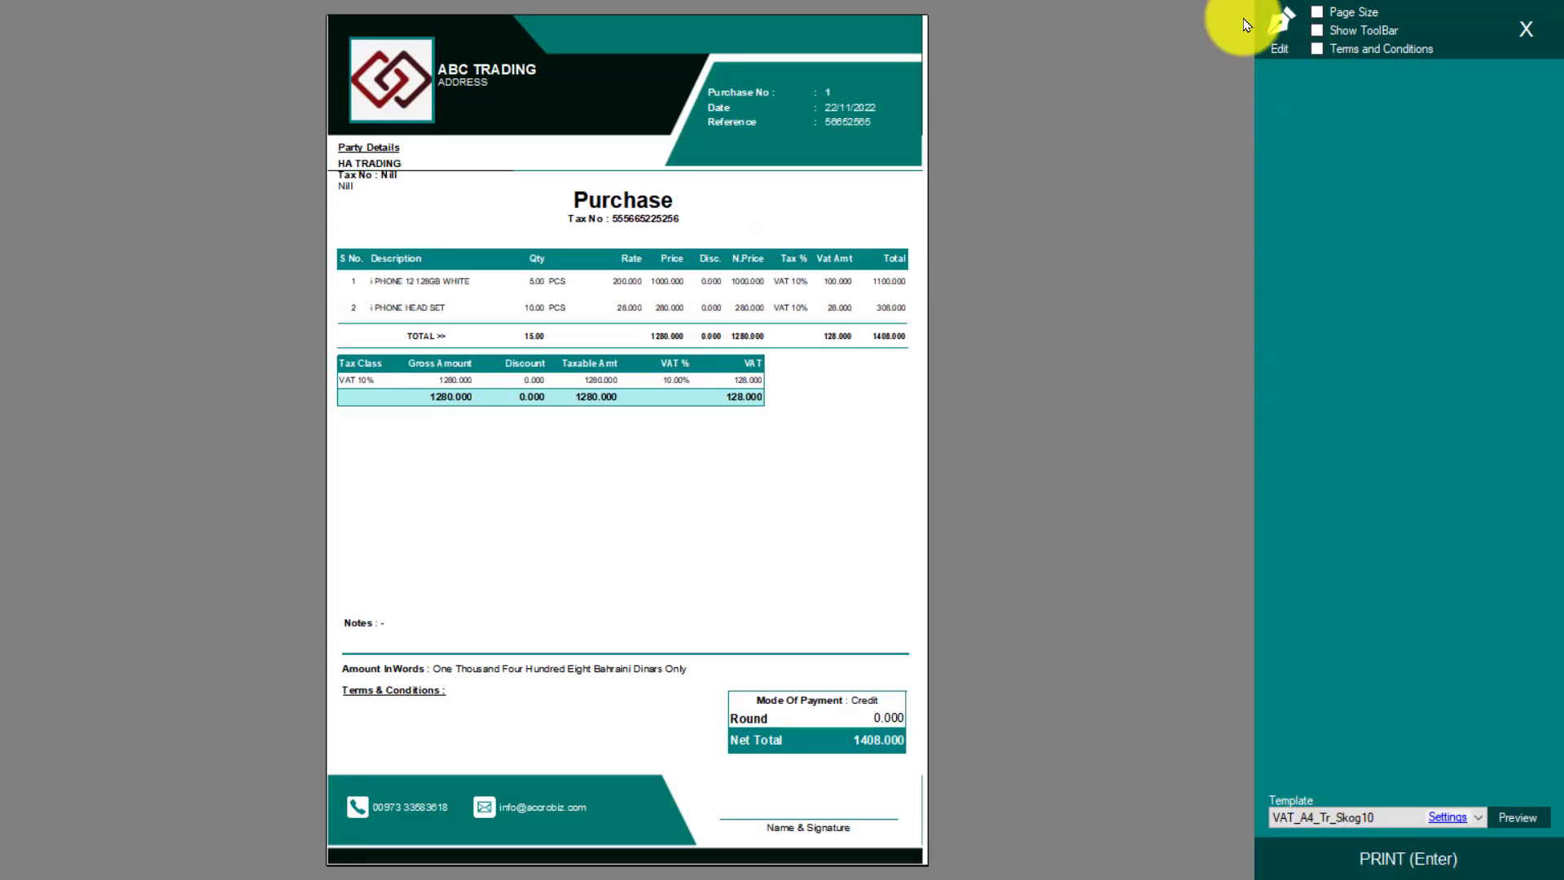
left_click(1281, 41)
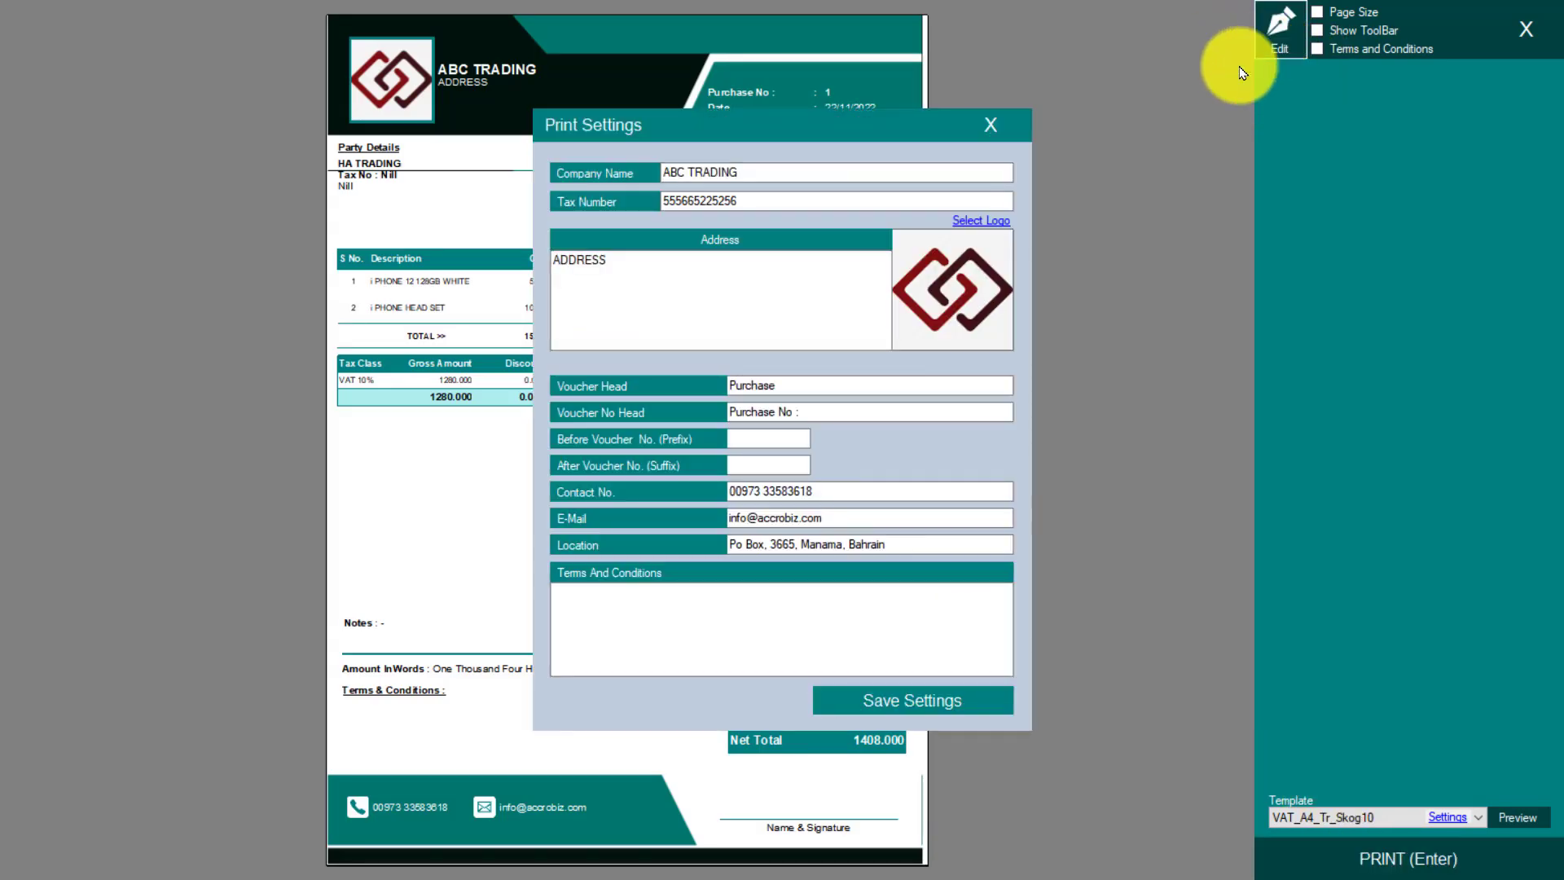
- Look over the address and terms fields in the purchase print settings, and close the settings and the print preview
left_click_drag(594, 269, 505, 258)
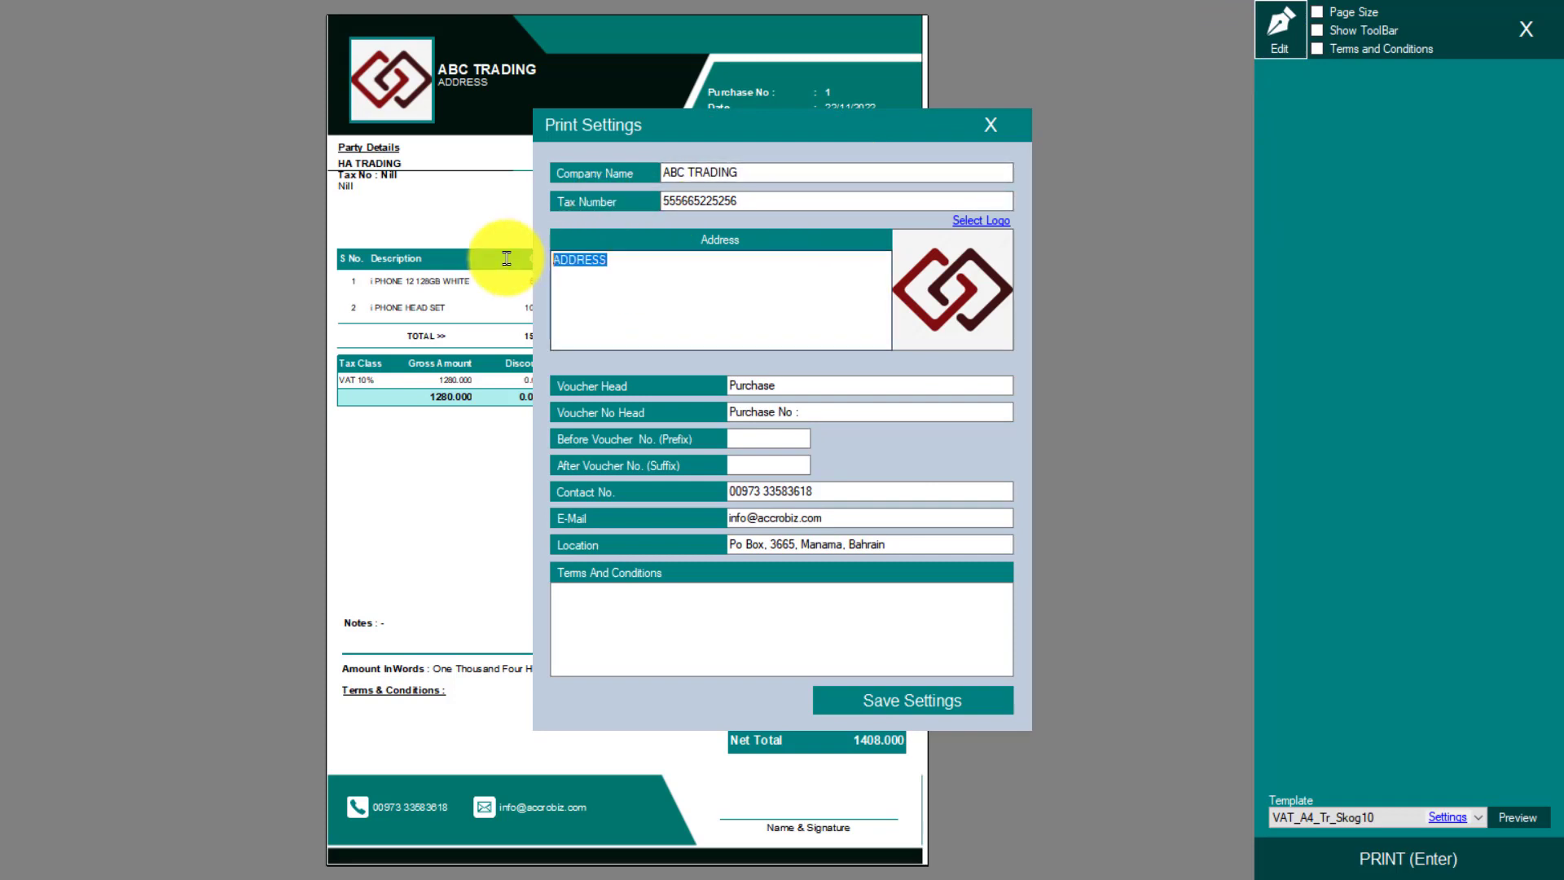
left_click(684, 604)
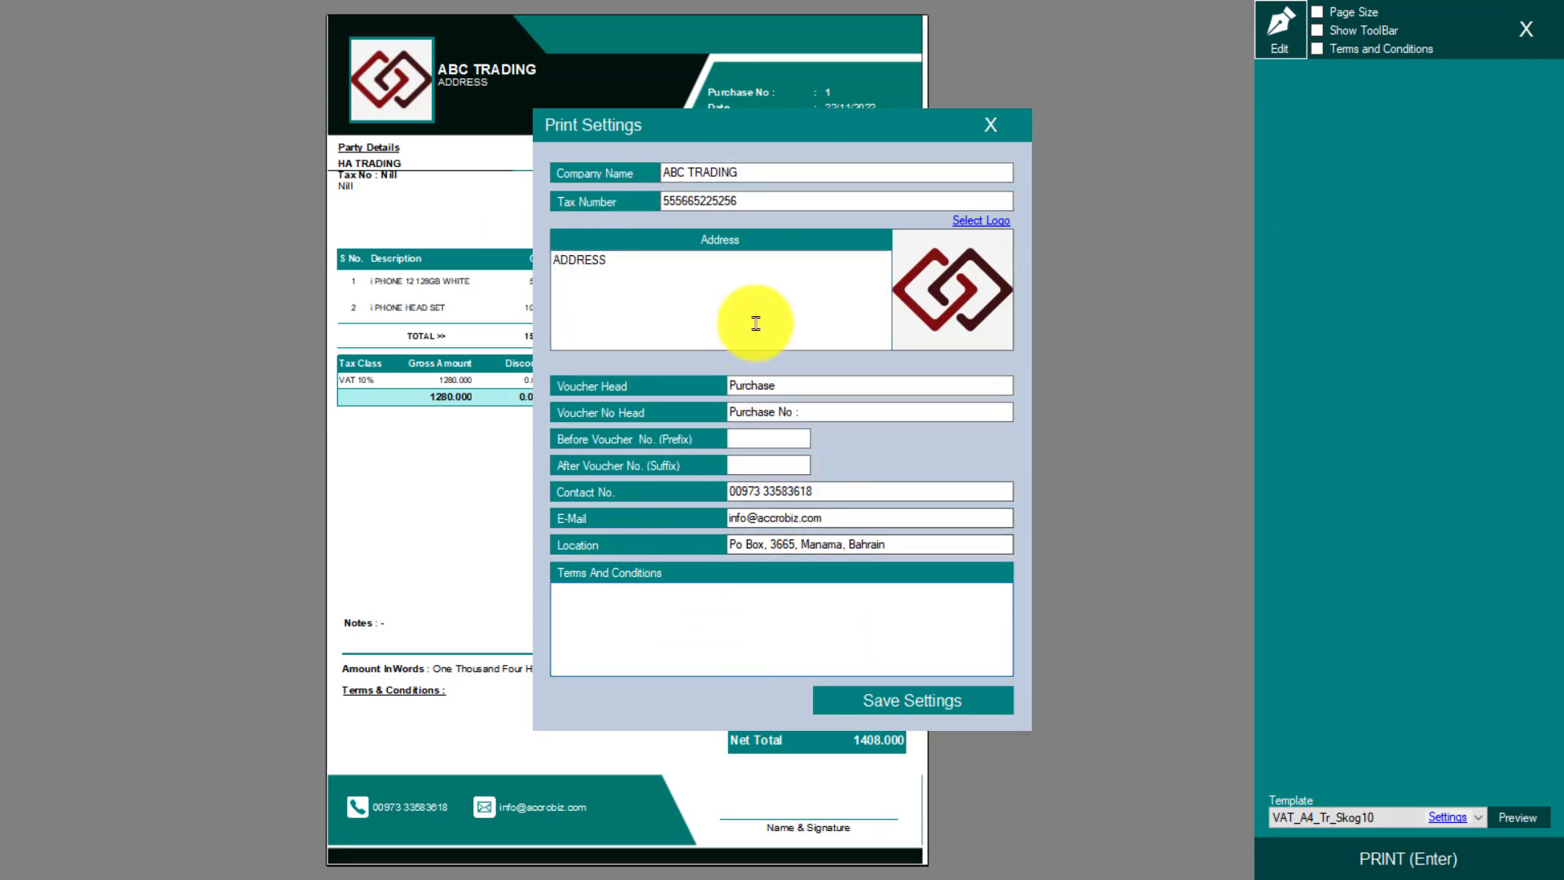
left_click(992, 131)
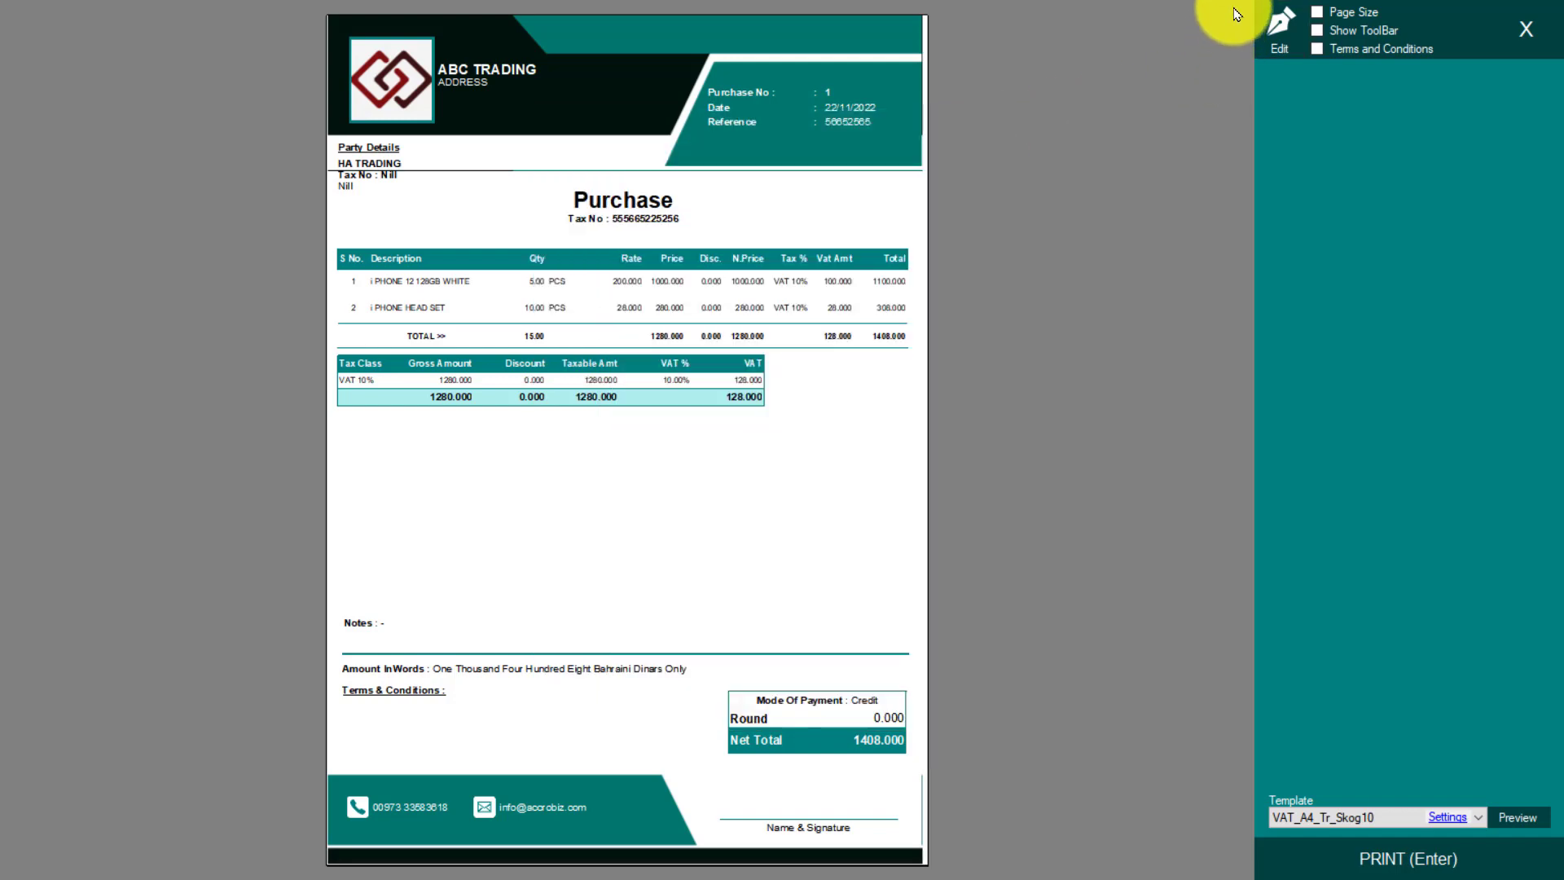
left_click(1526, 33)
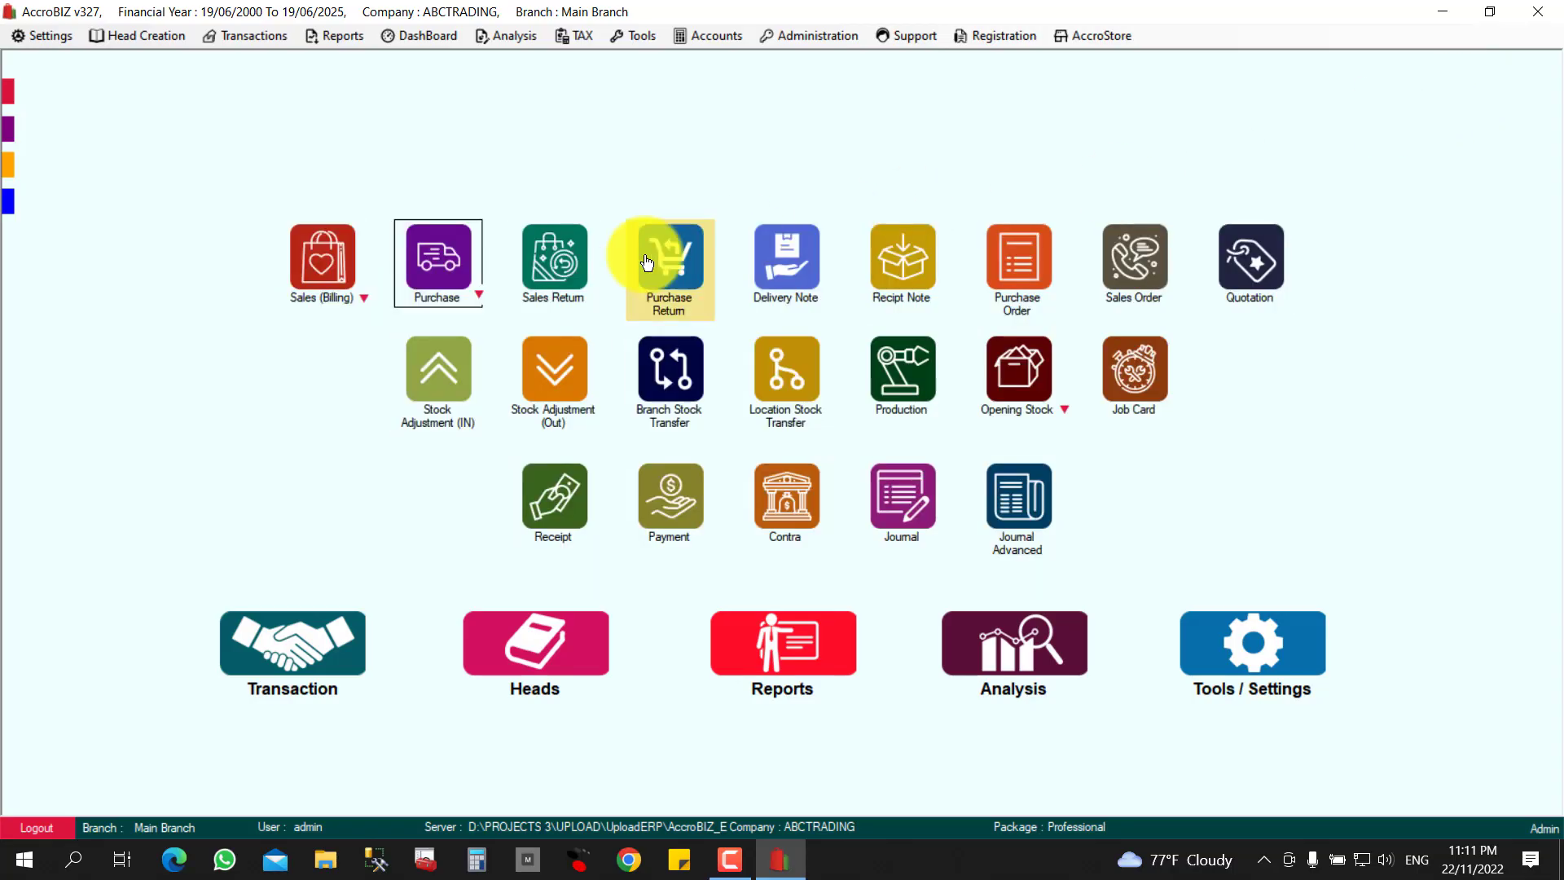
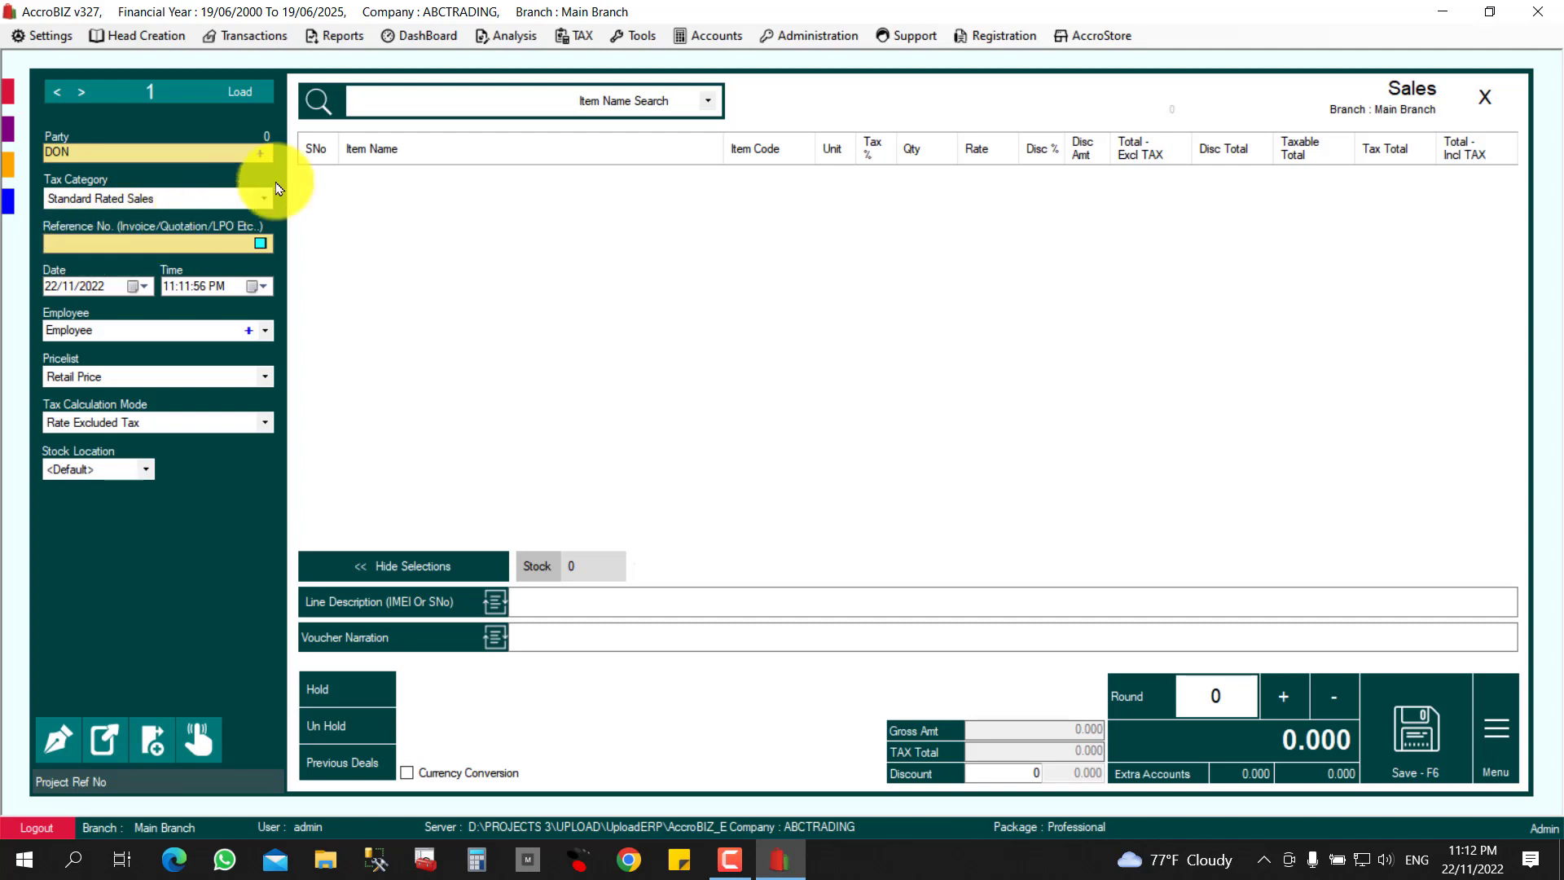
- Find i PHONE HEAD SET and add it to the sales voucher with a quantity of 2
left_click(413, 104)
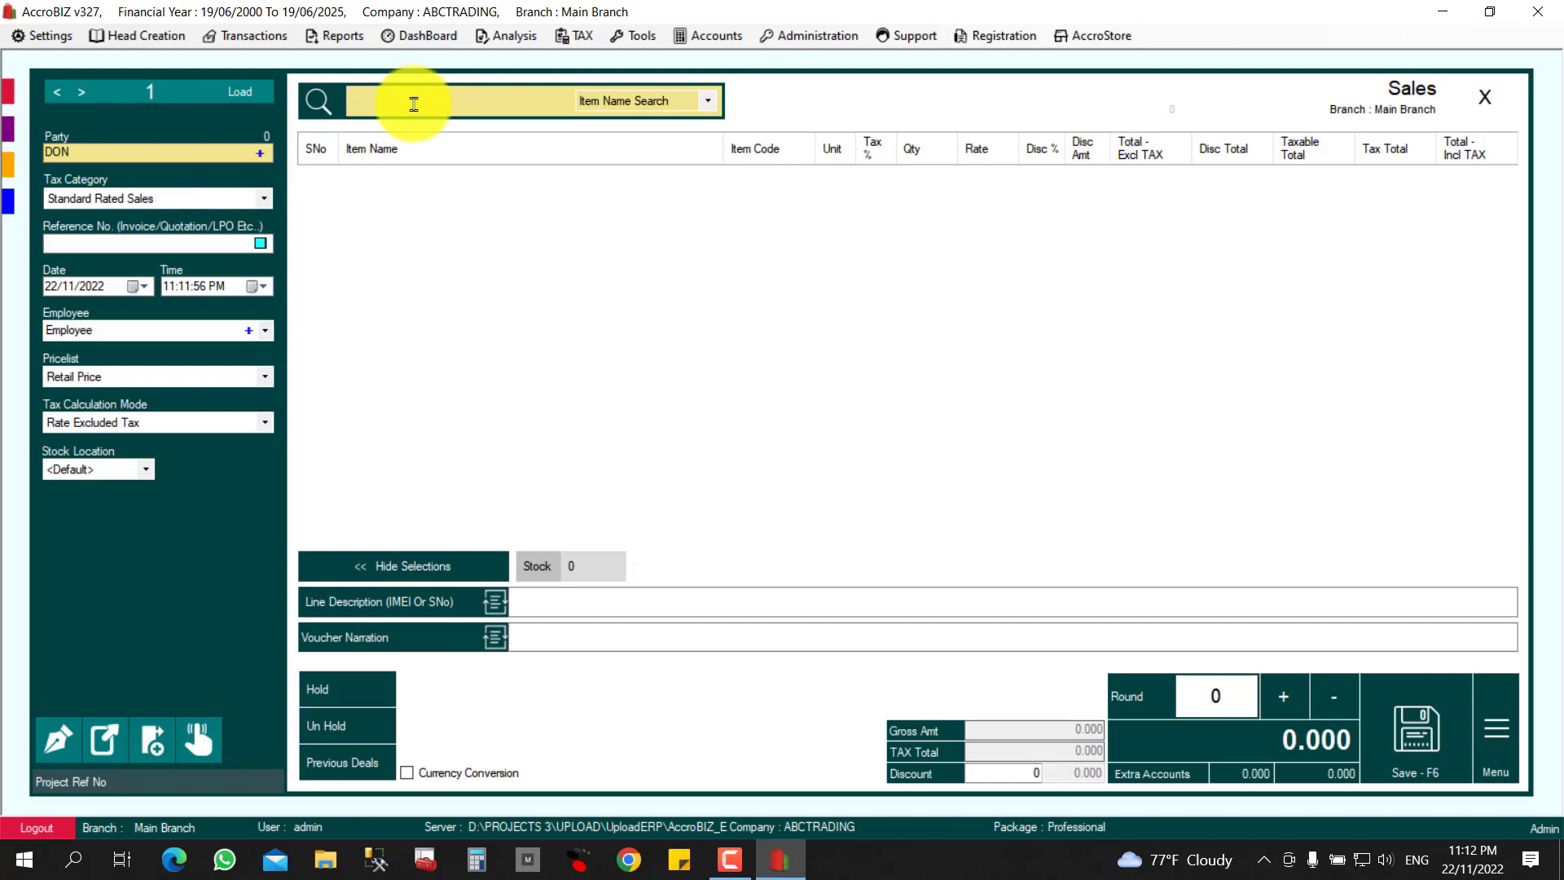
type("HE")
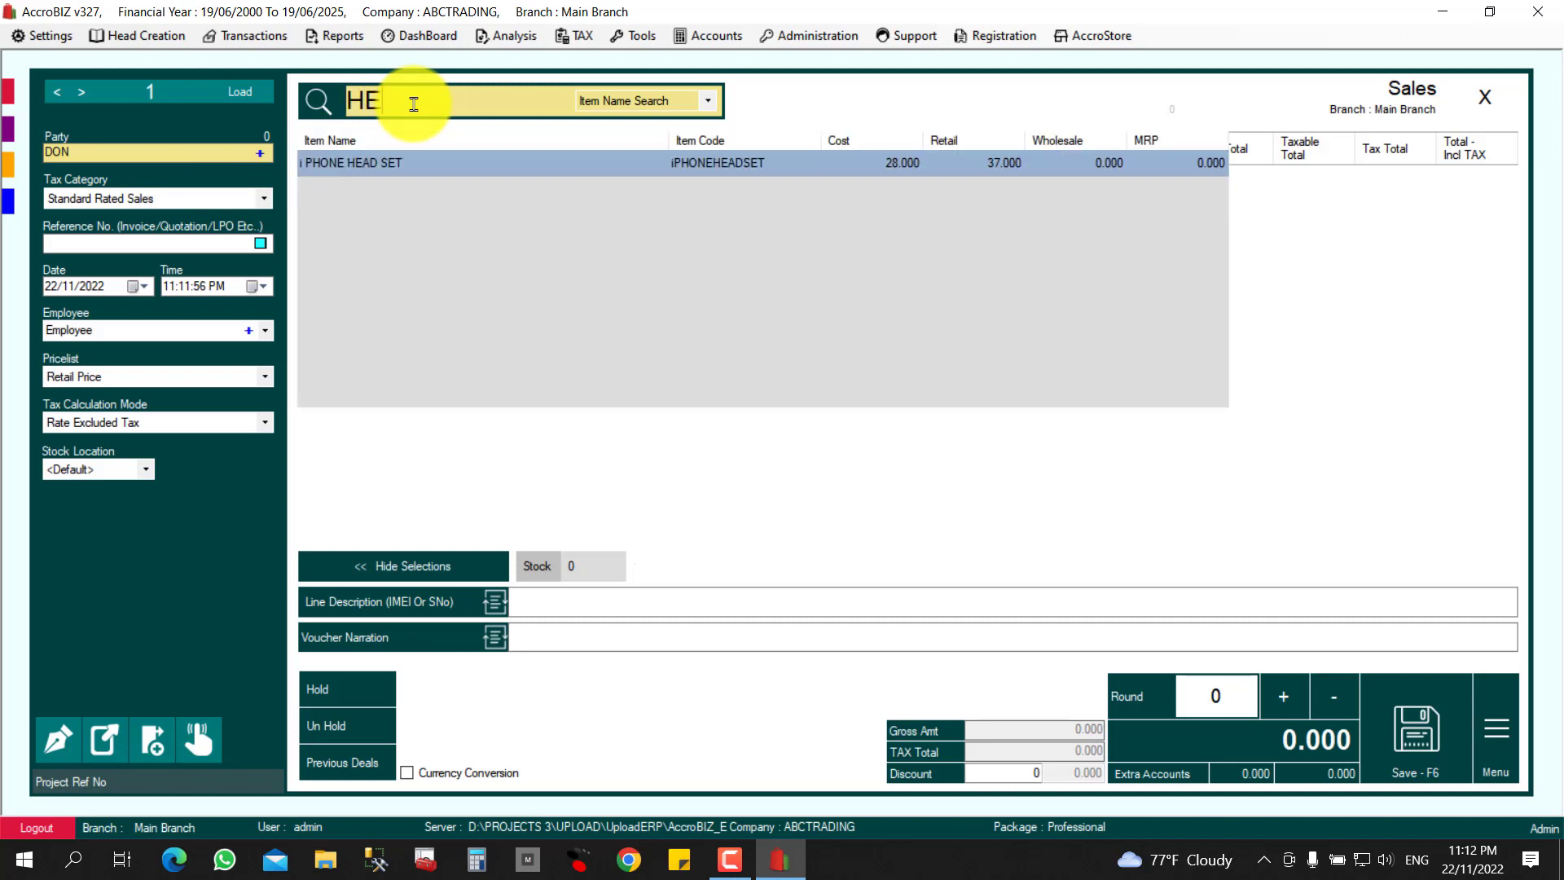
key("Return")
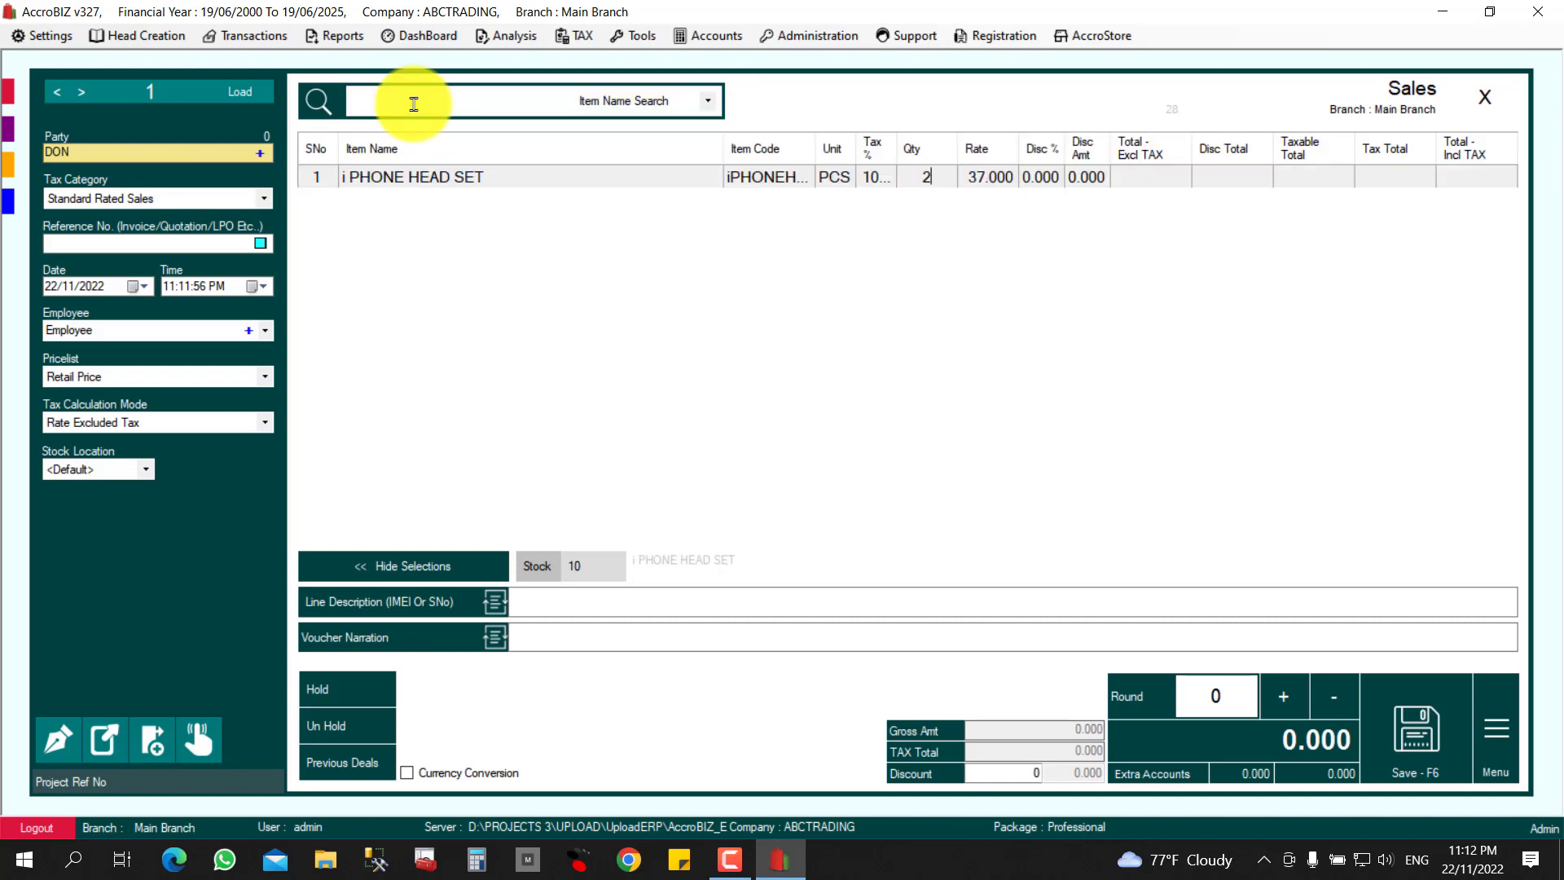
type("2")
key("Return")
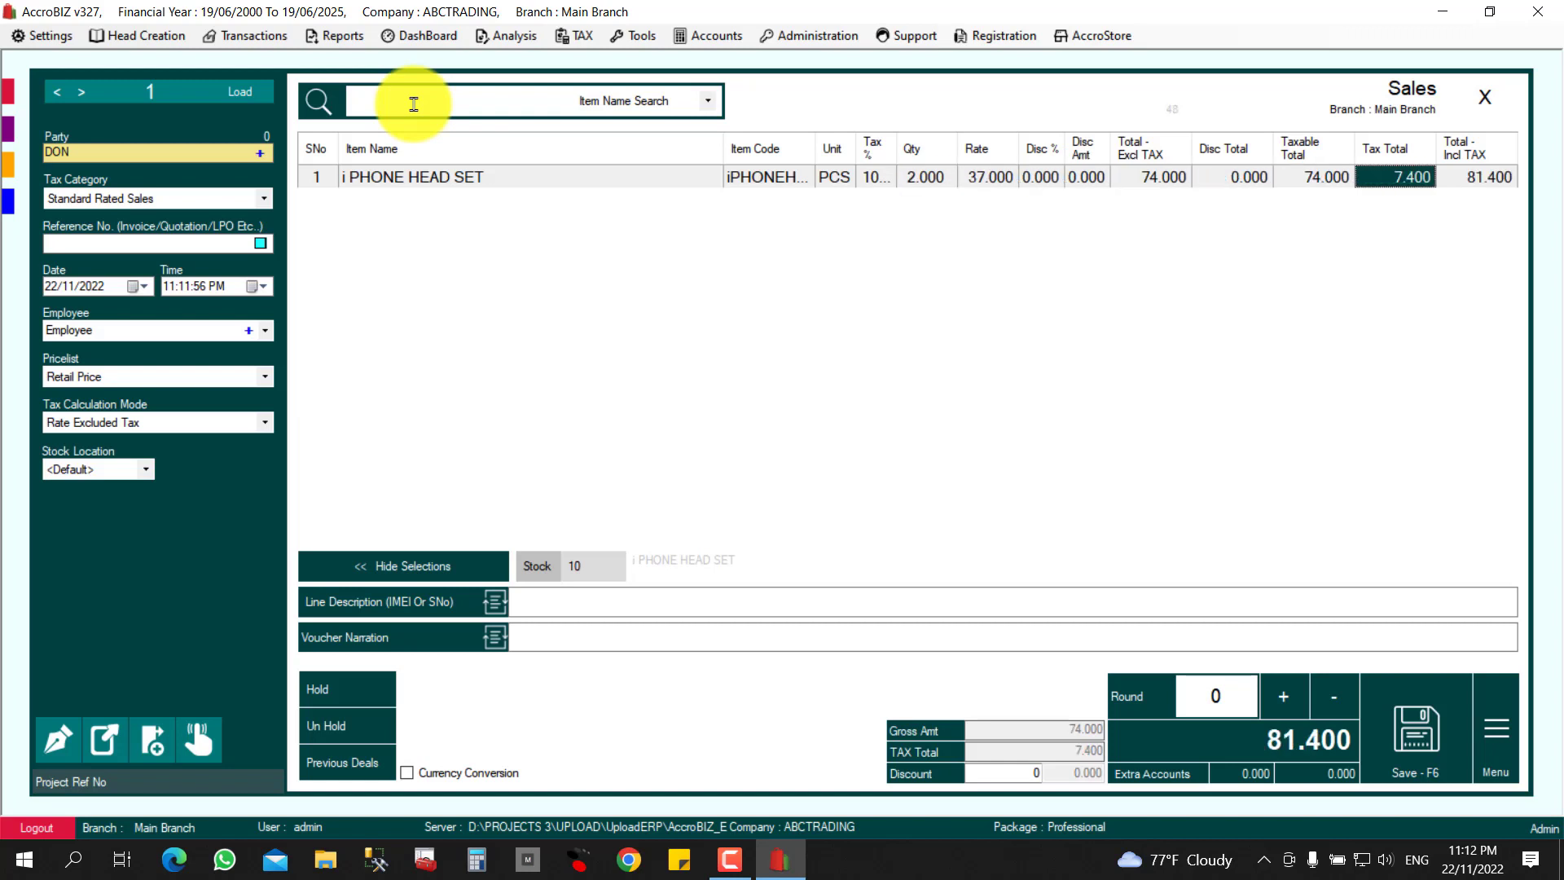
- Add i PHONE 12 128GB WHITE to the sales voucher with quantity 1, and set the i PHONE HEAD SET quantity to 1
left_click(414, 104)
type("I")
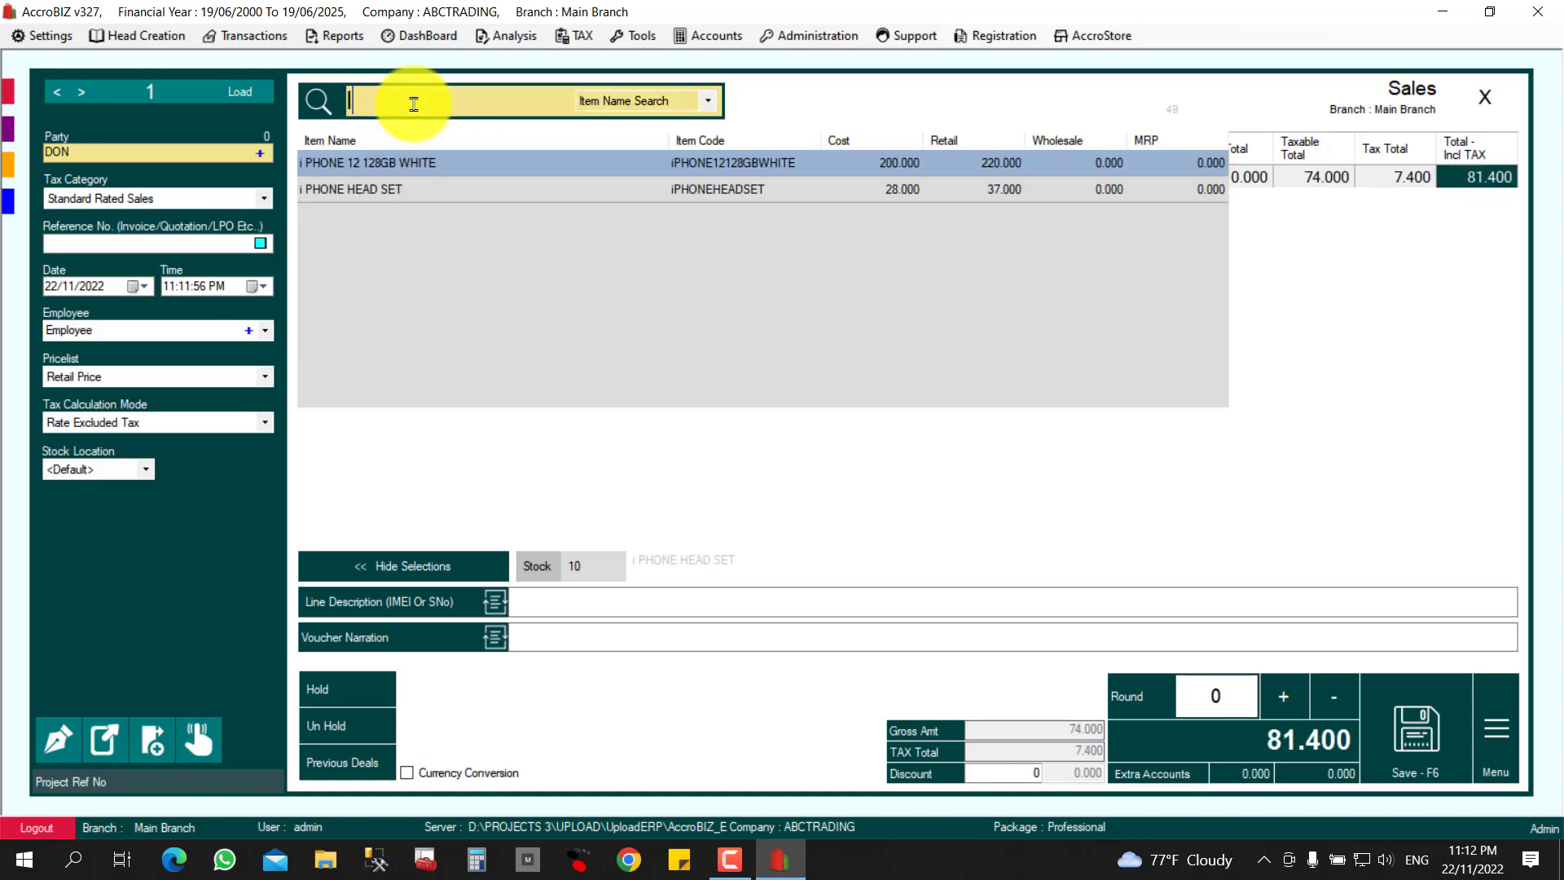
key("Return")
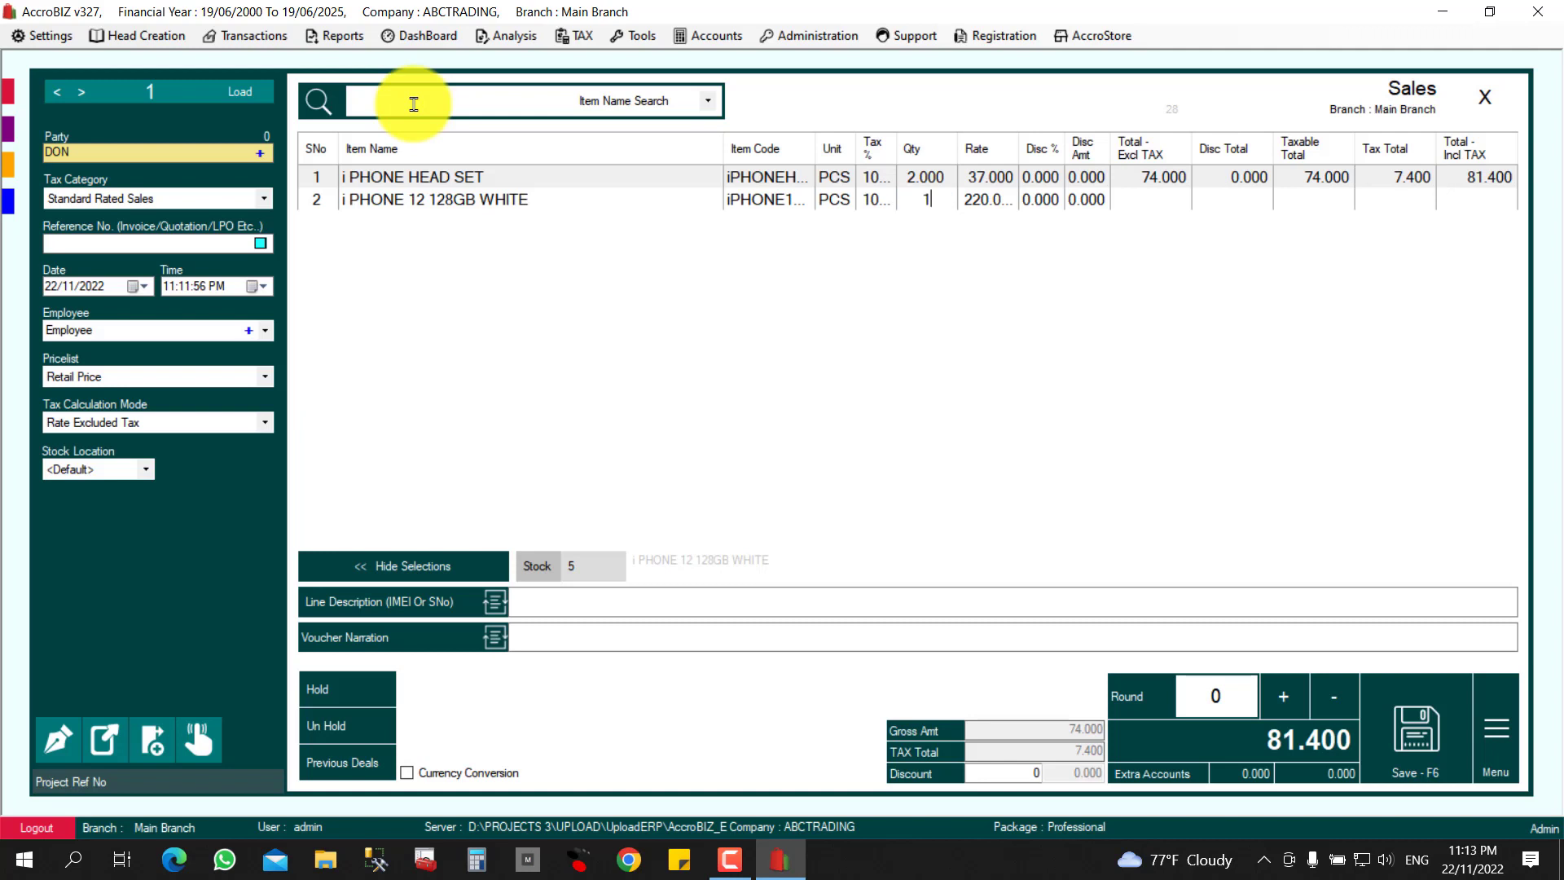
key("Return")
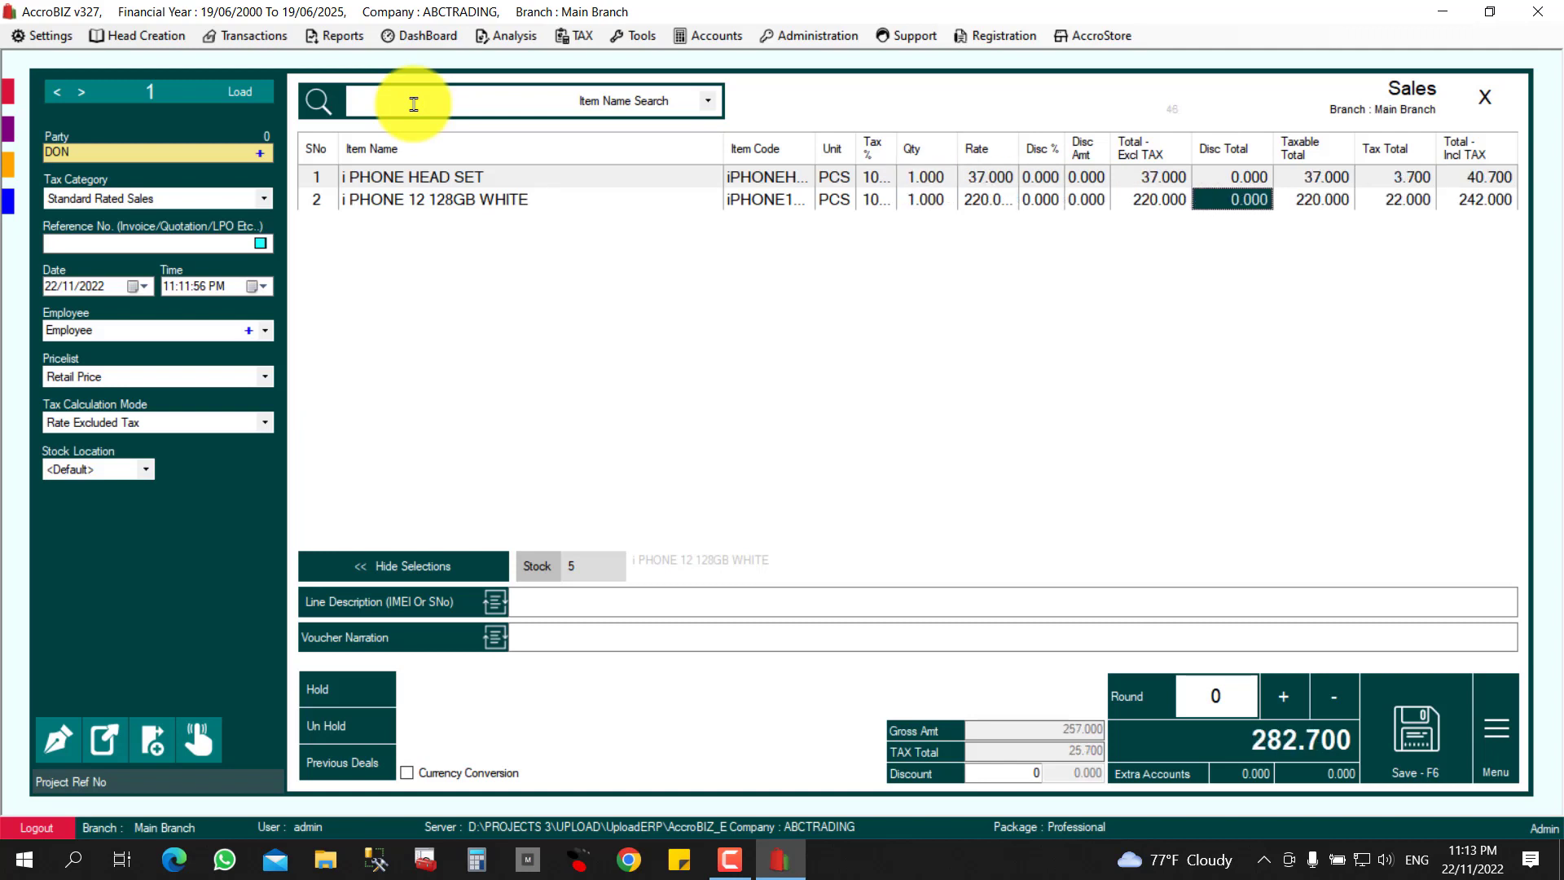
left_click(414, 104)
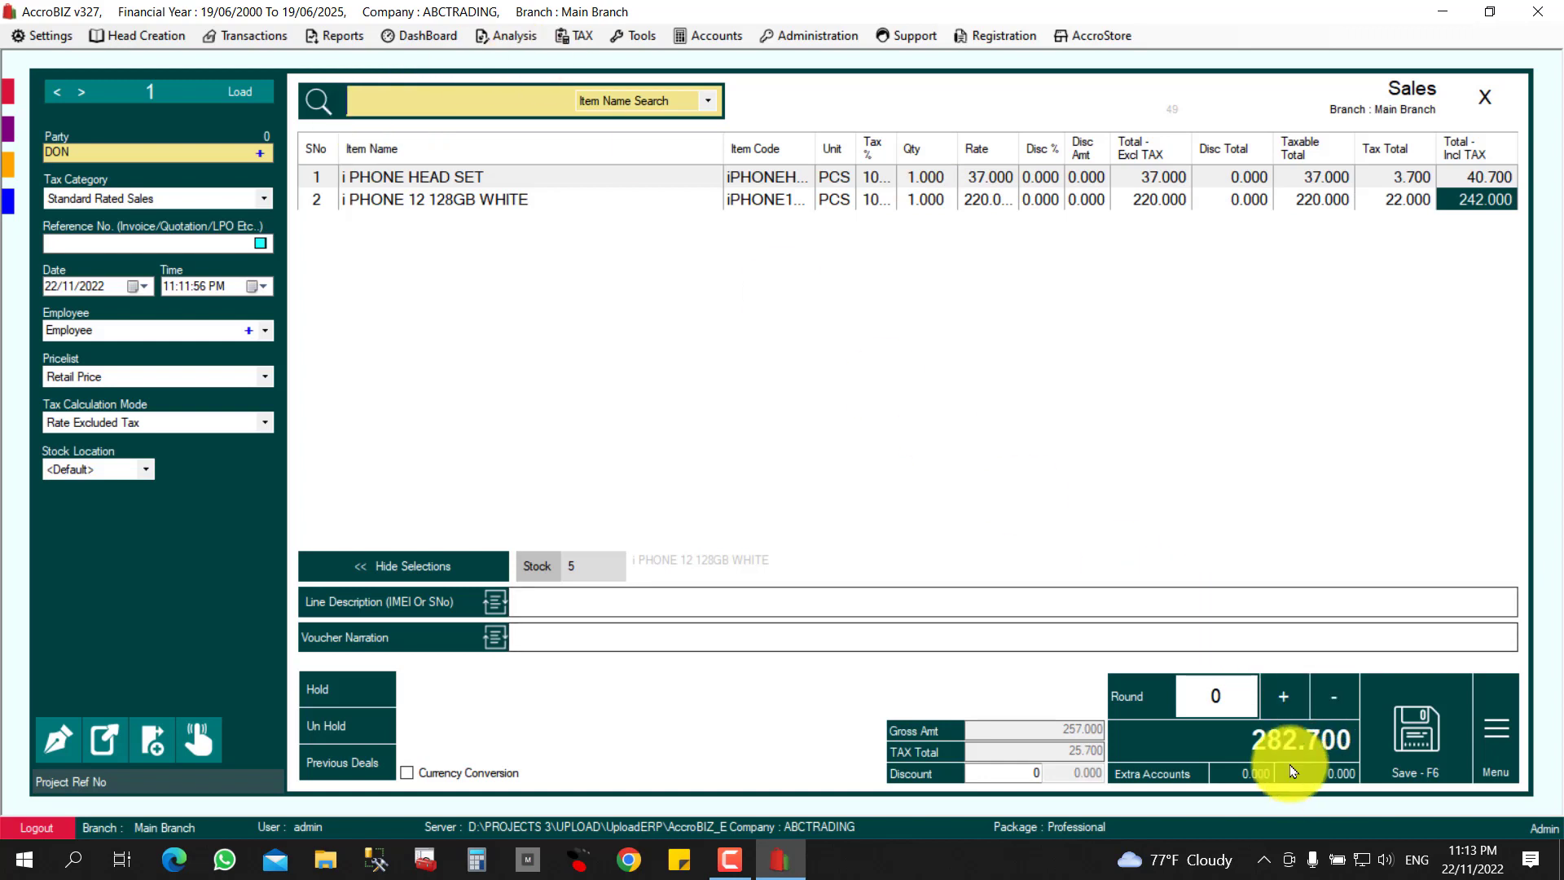
left_click(1247, 178)
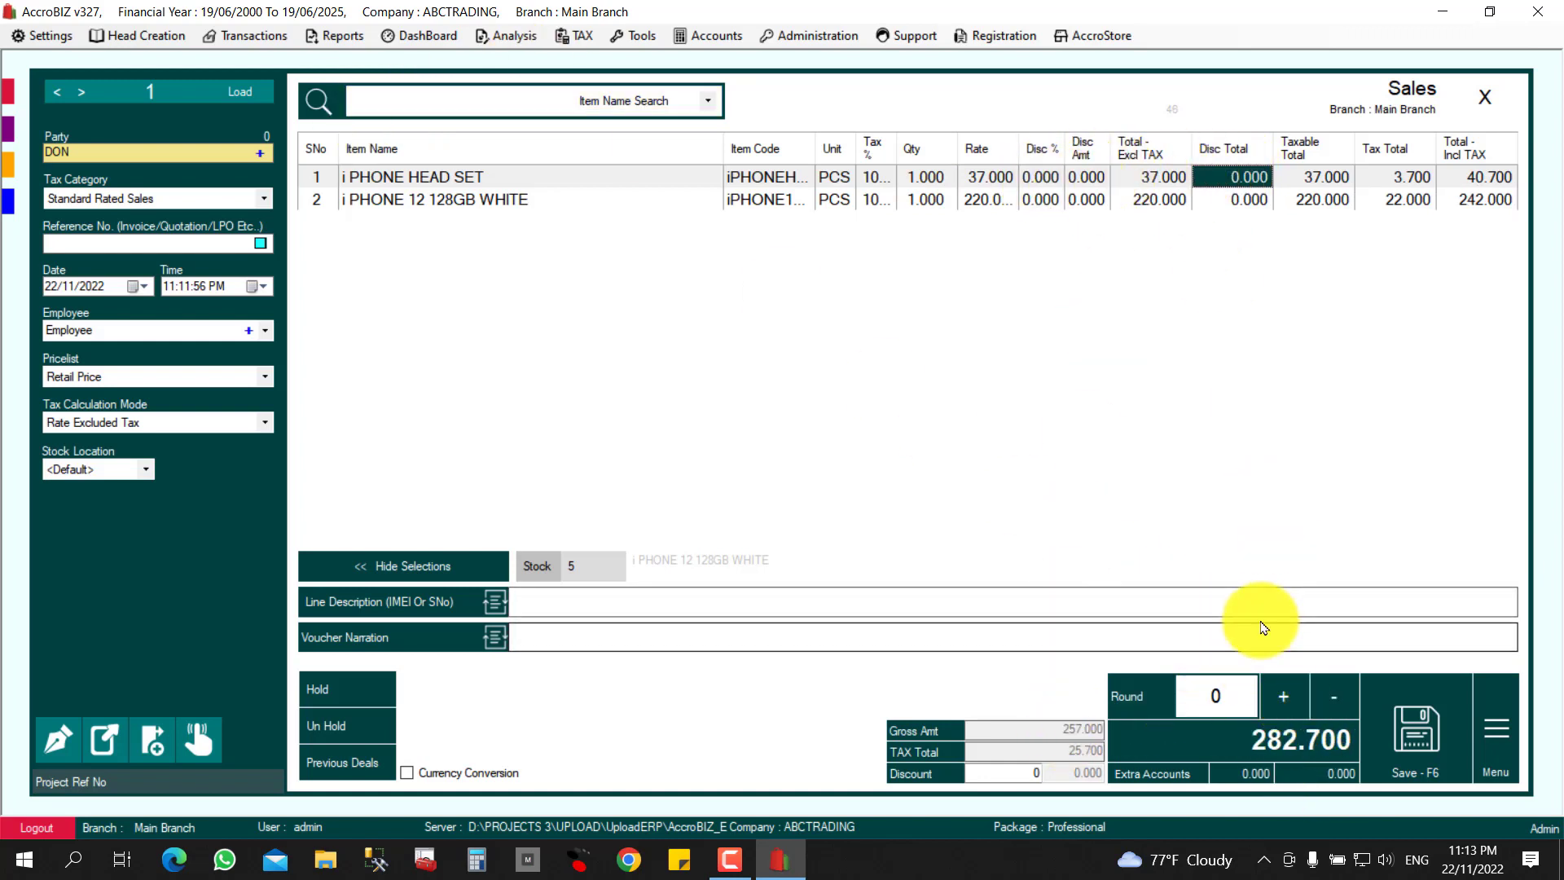
left_click(1048, 609)
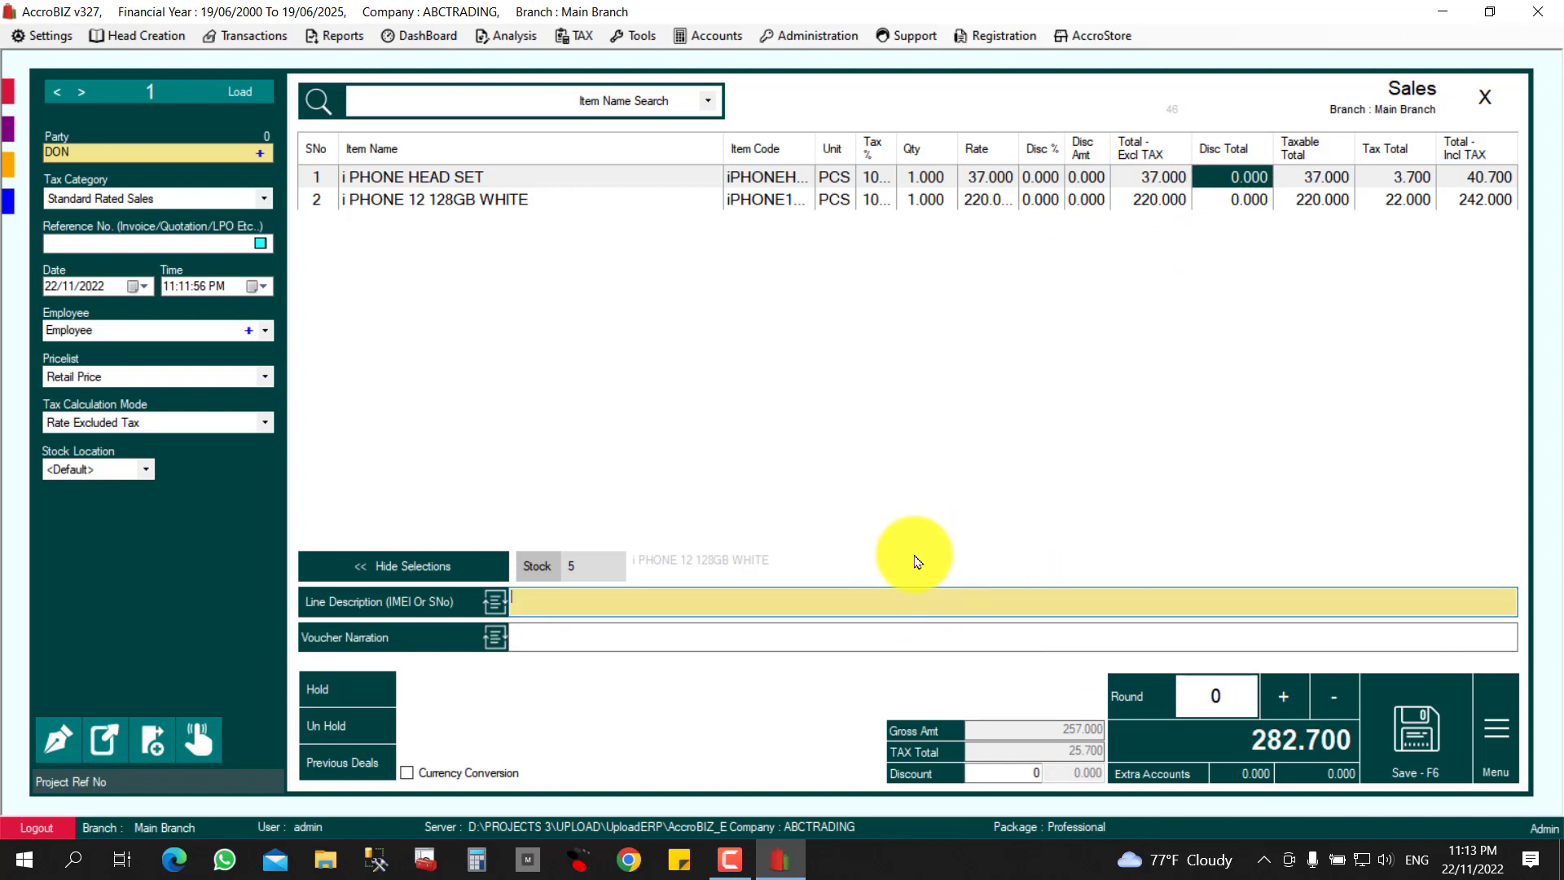
- Look through the bank and credit payment options, and save the sales voucher with cash as the mode of payment
left_click(1425, 723)
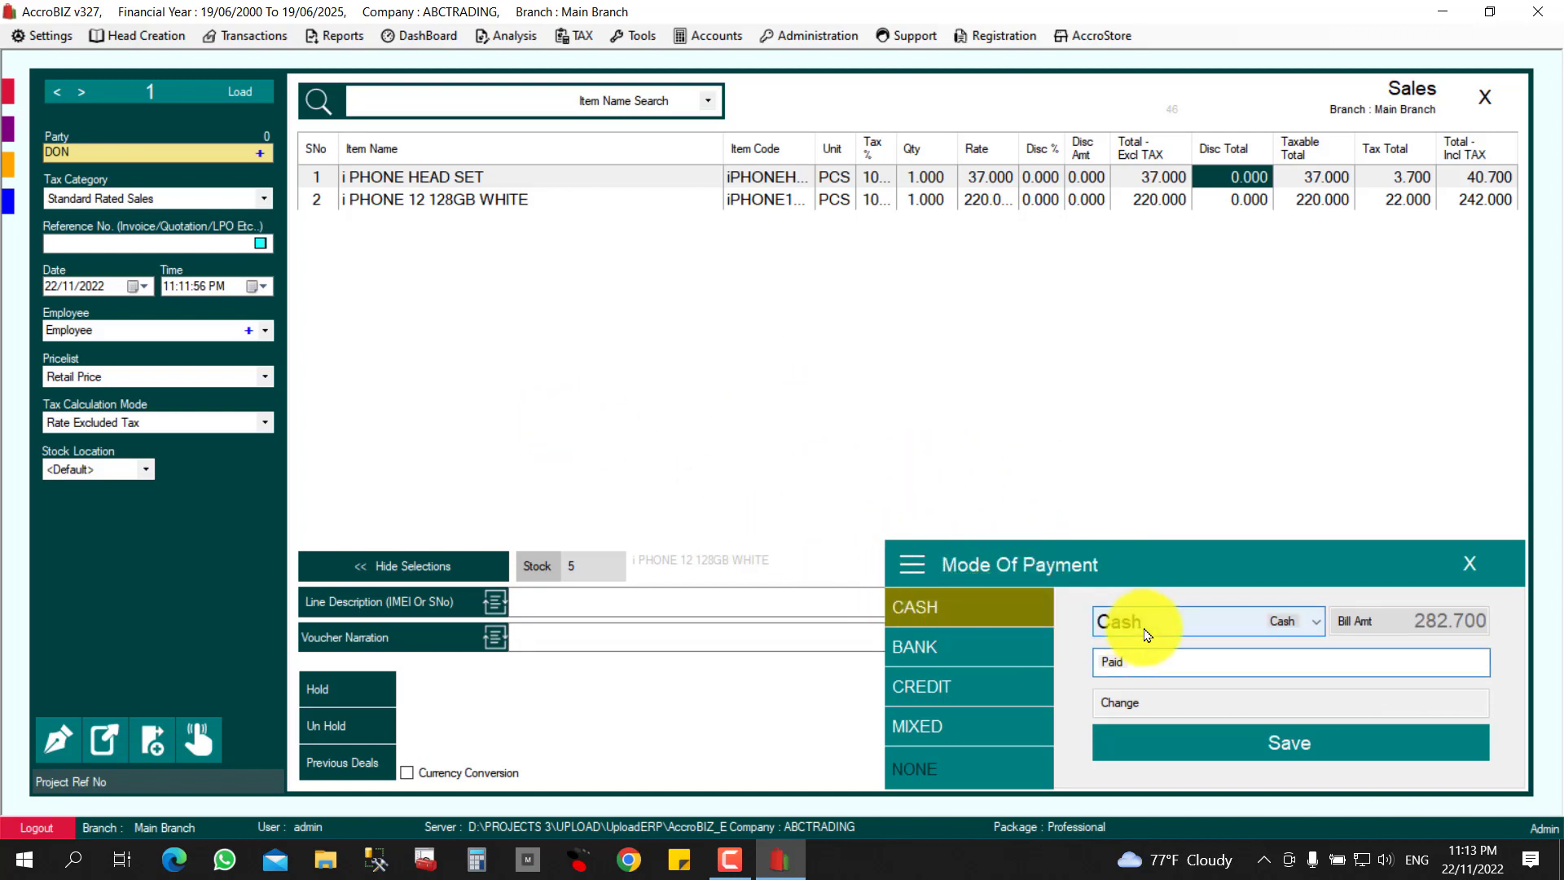
left_click(937, 648)
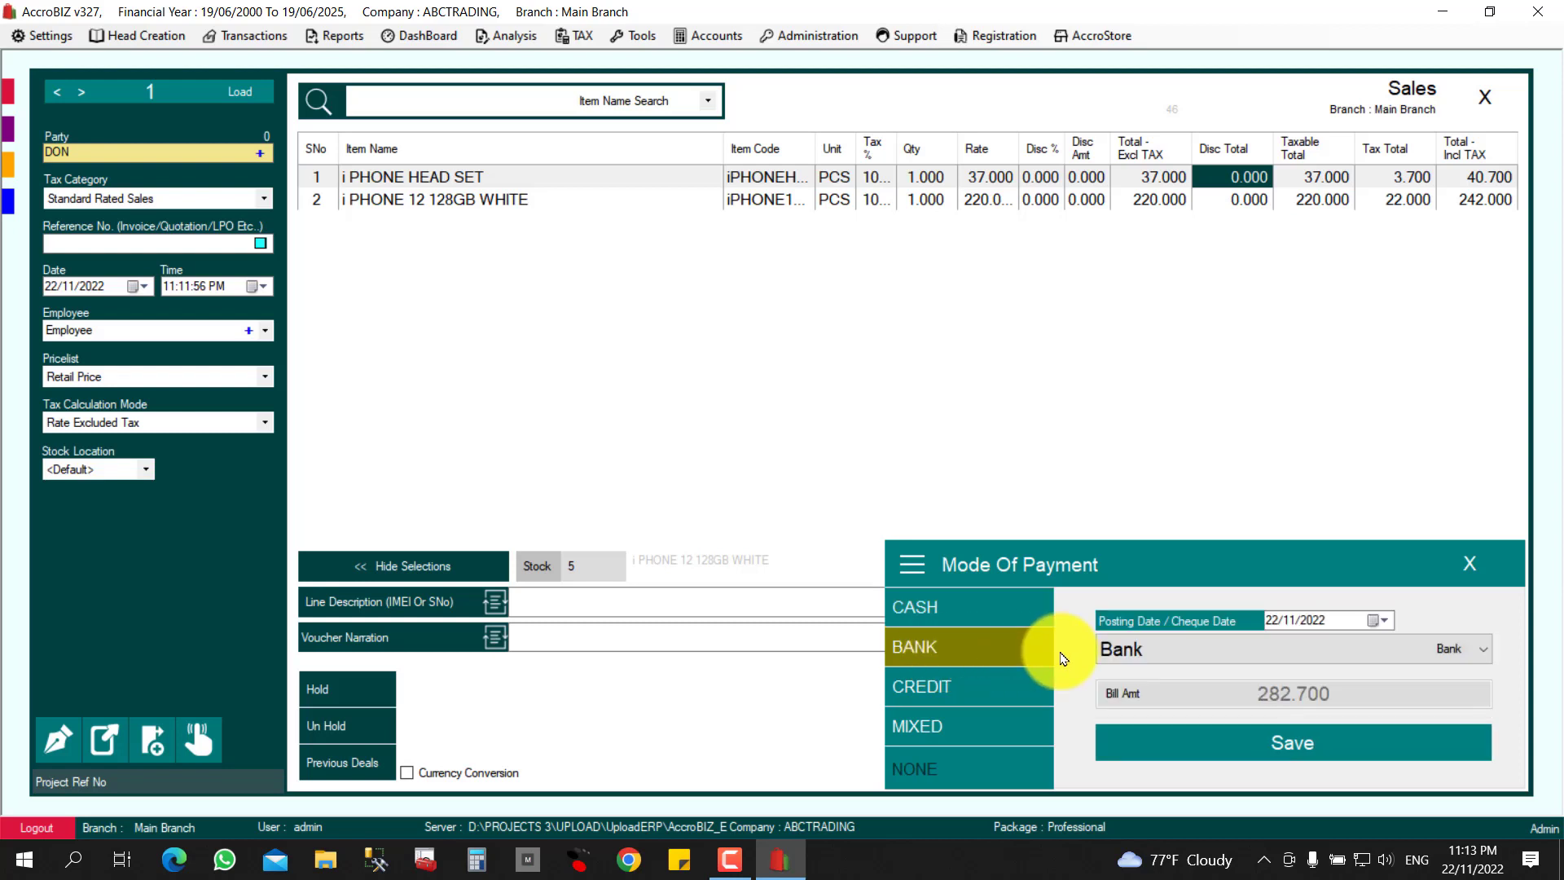
left_click(943, 694)
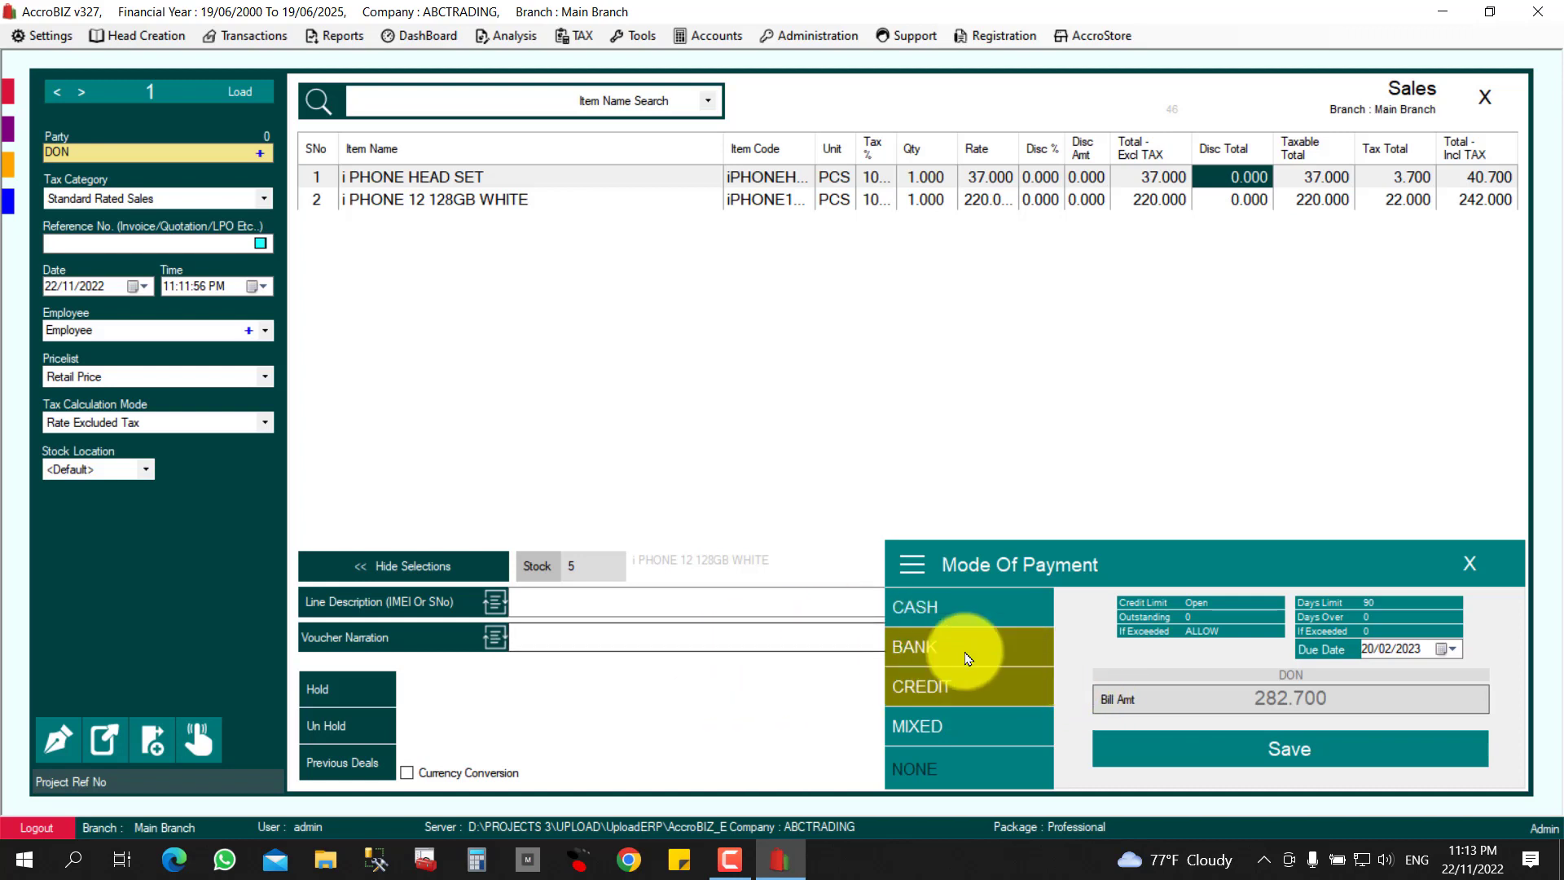
left_click(962, 624)
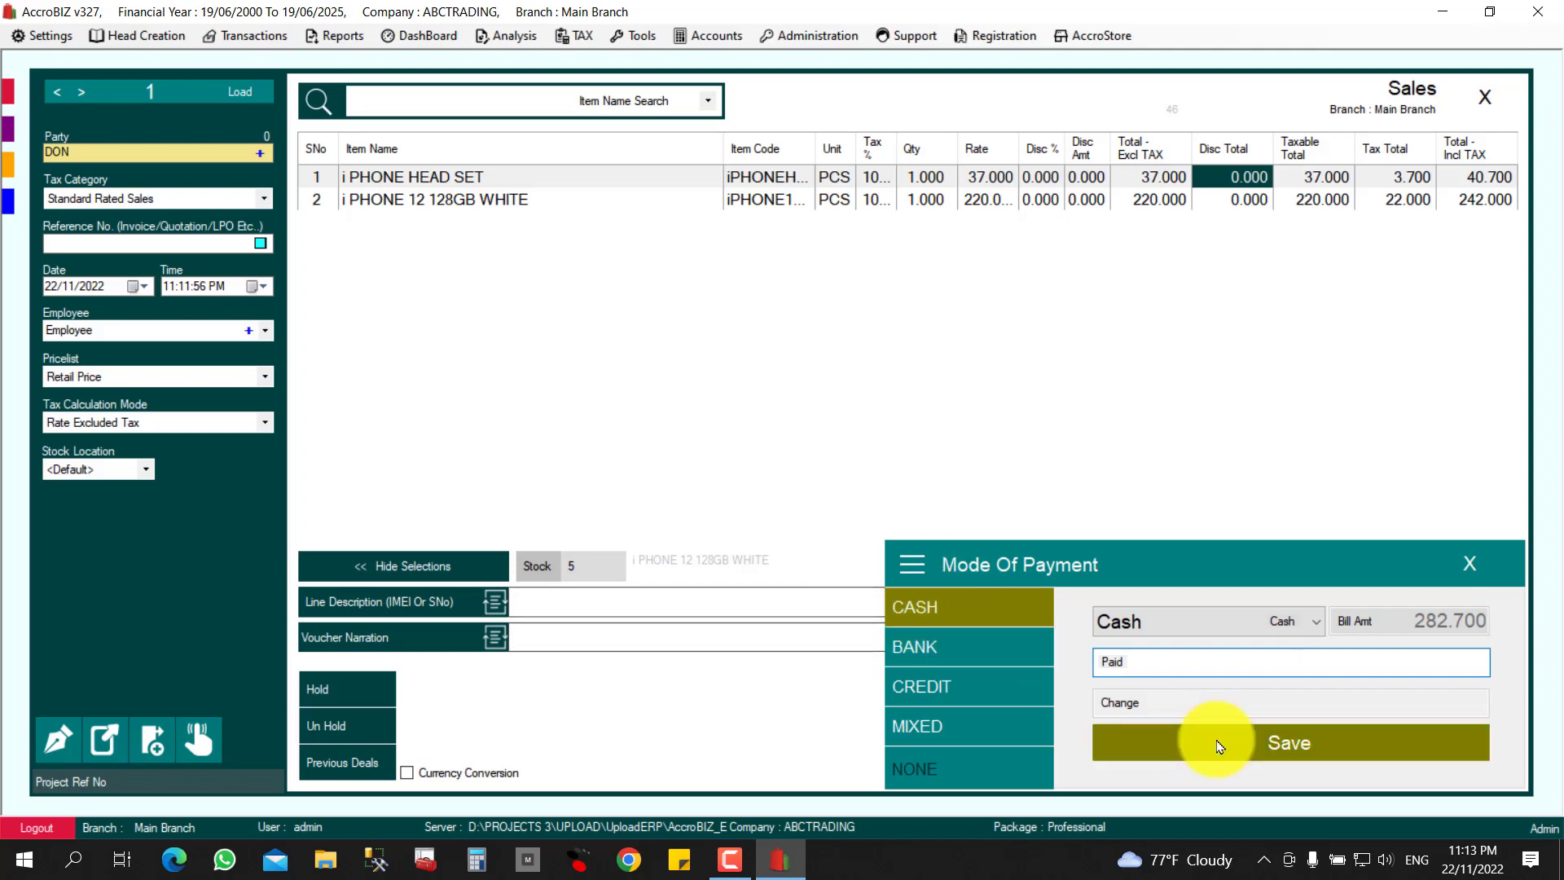
left_click(1258, 742)
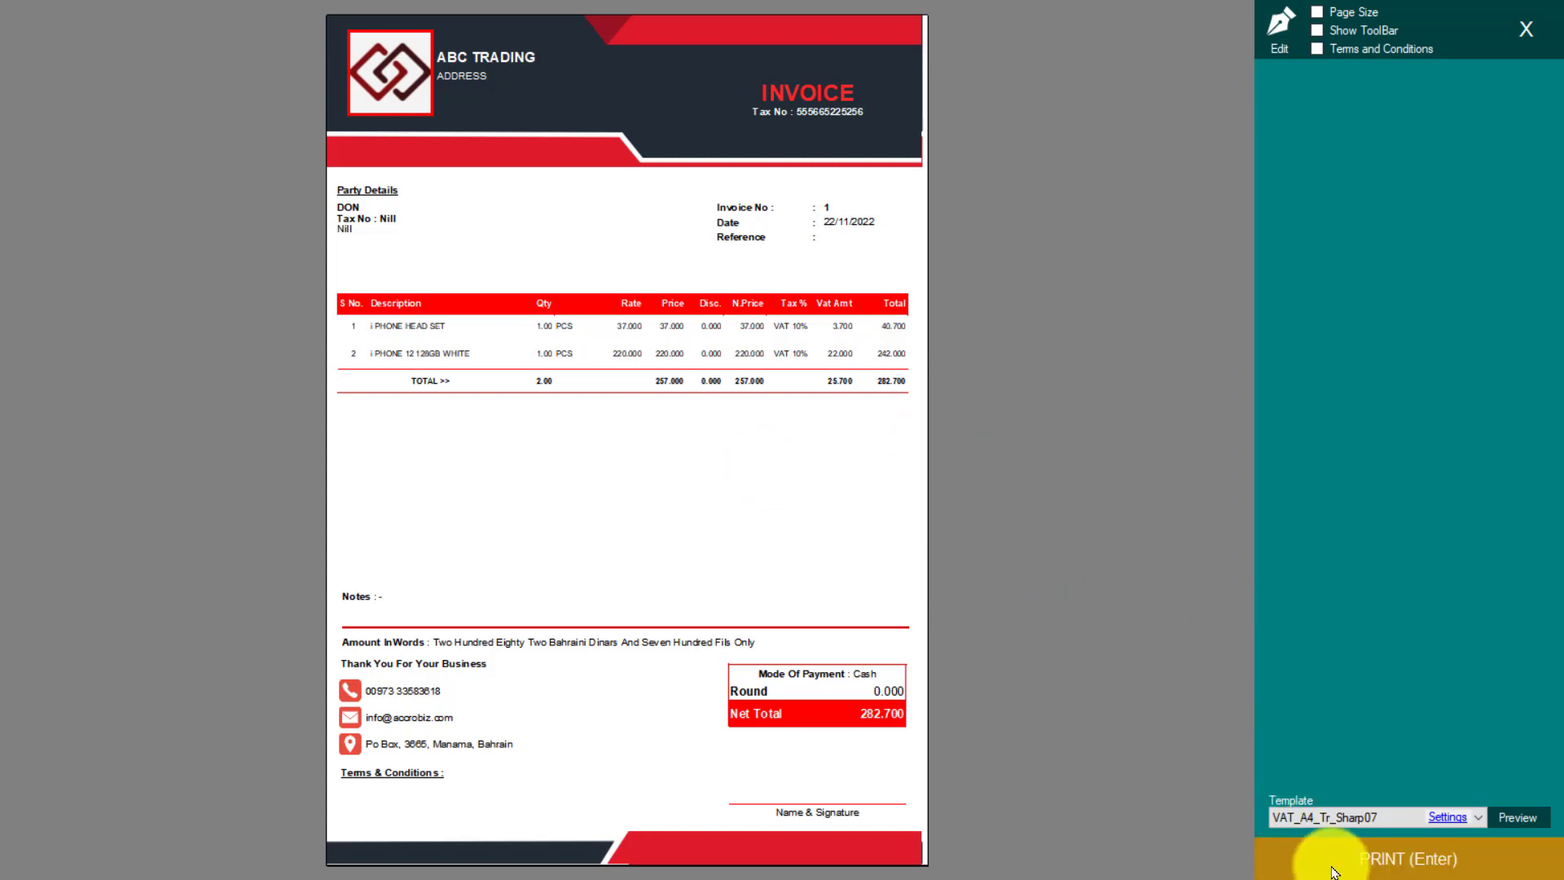
- Preview the sales invoice with the VAT_A4_Tr_Black04 template and look over its print settings, including terms and voucher number prefix
left_click(1345, 817)
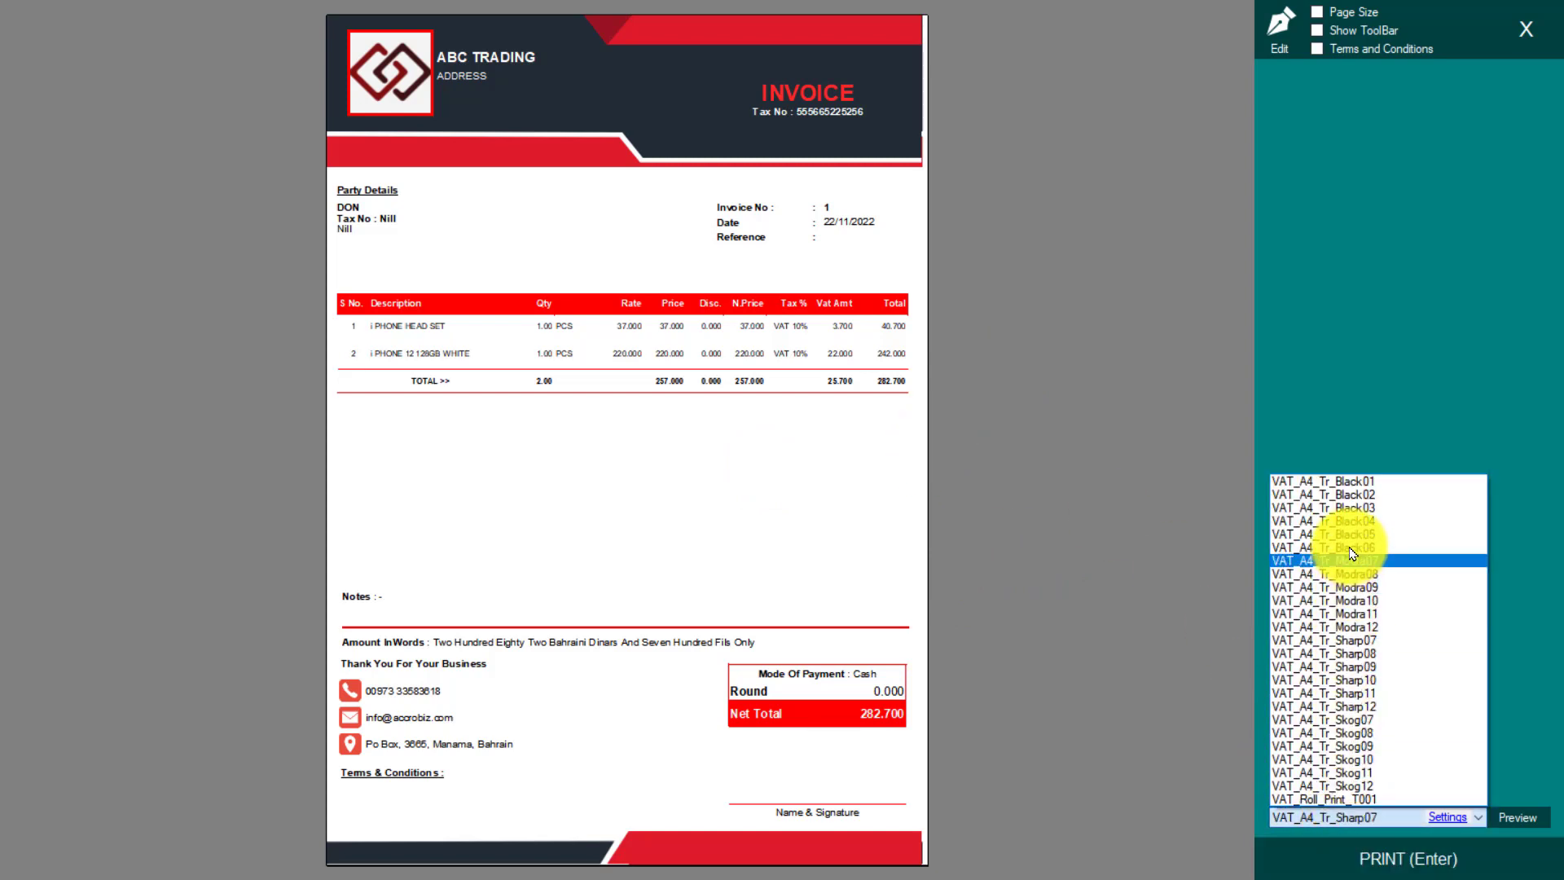
left_click(1346, 520)
left_click(1508, 816)
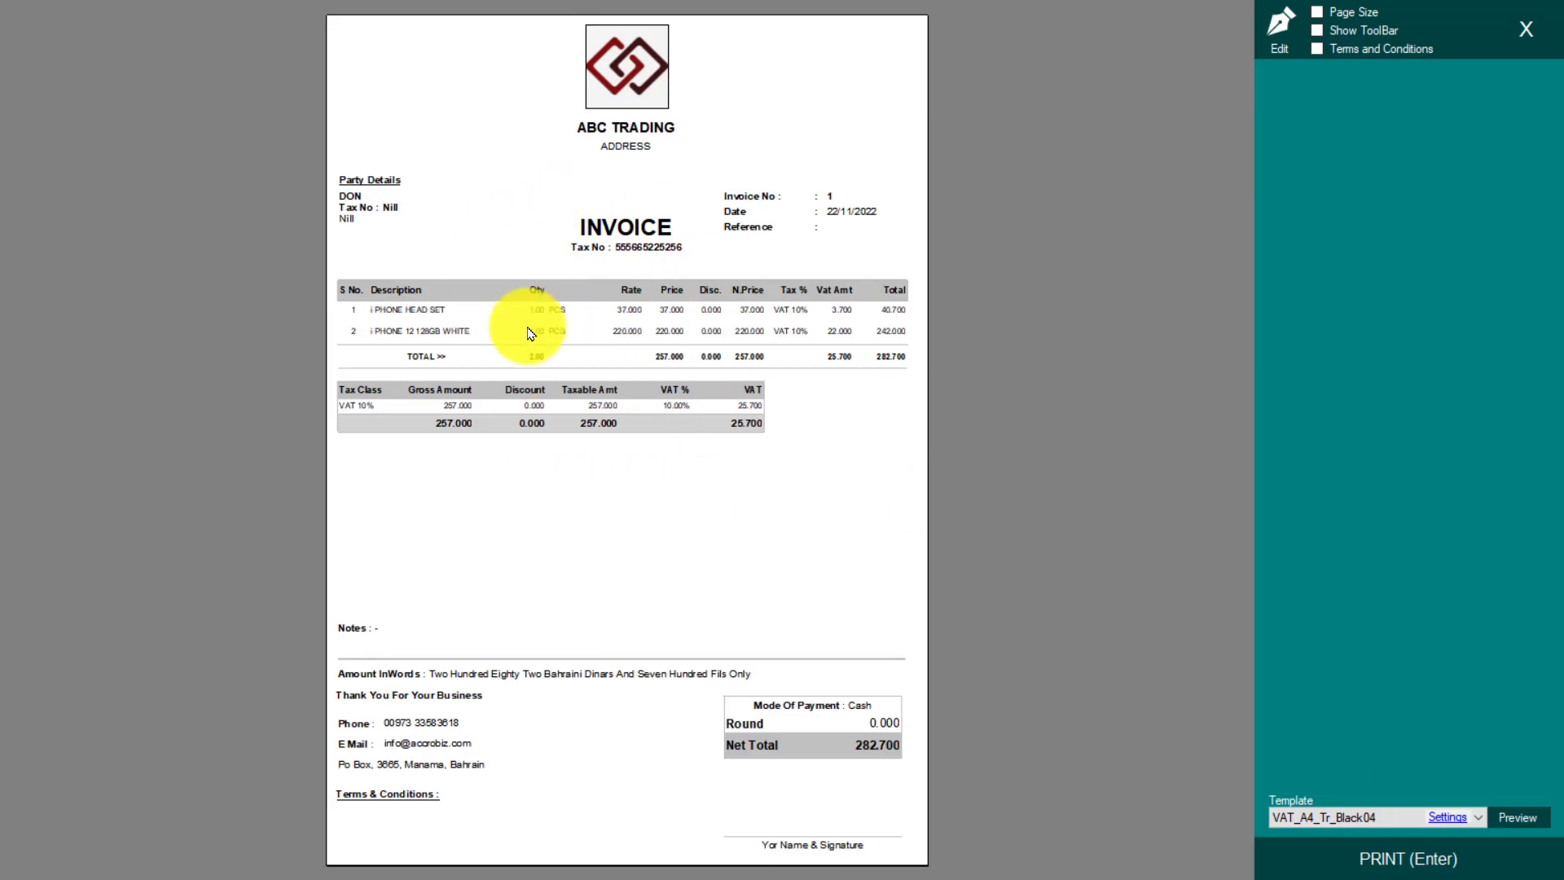
left_click(1280, 31)
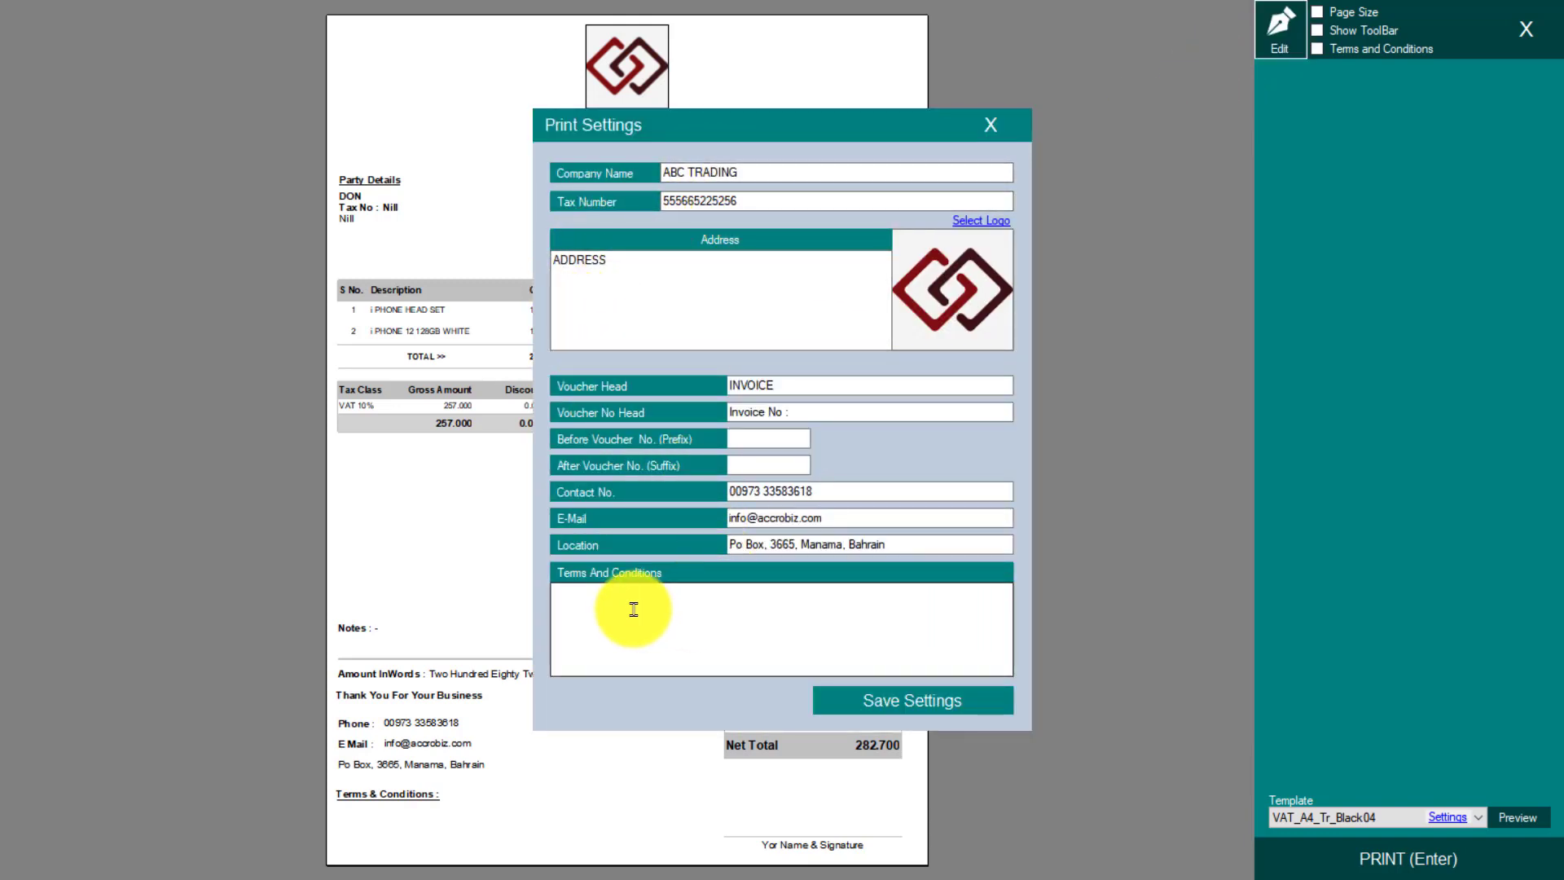
left_click(668, 617)
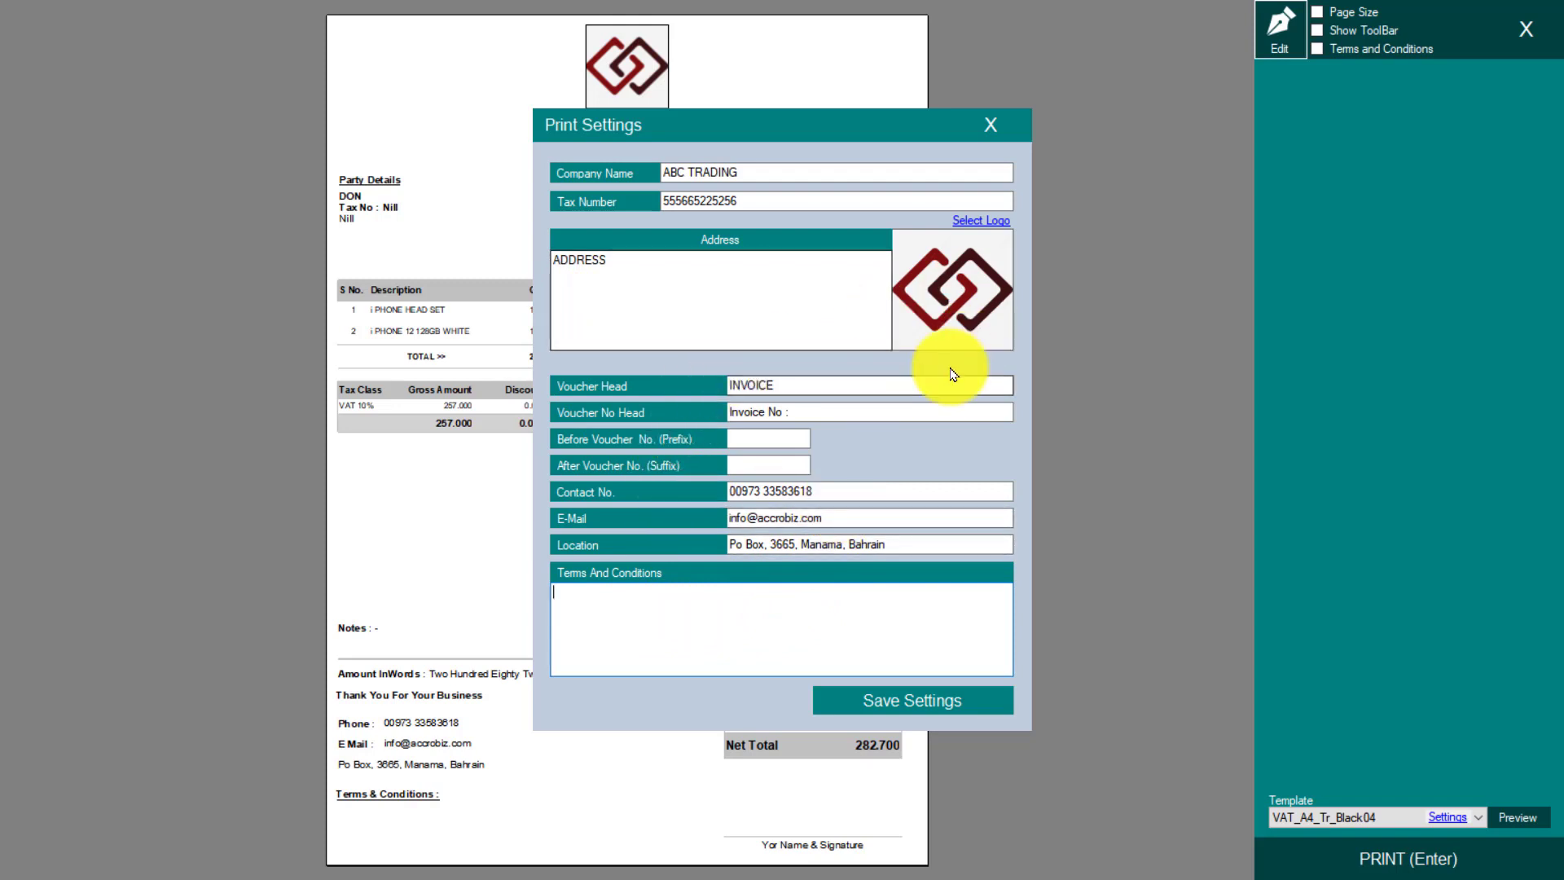
left_click(730, 441)
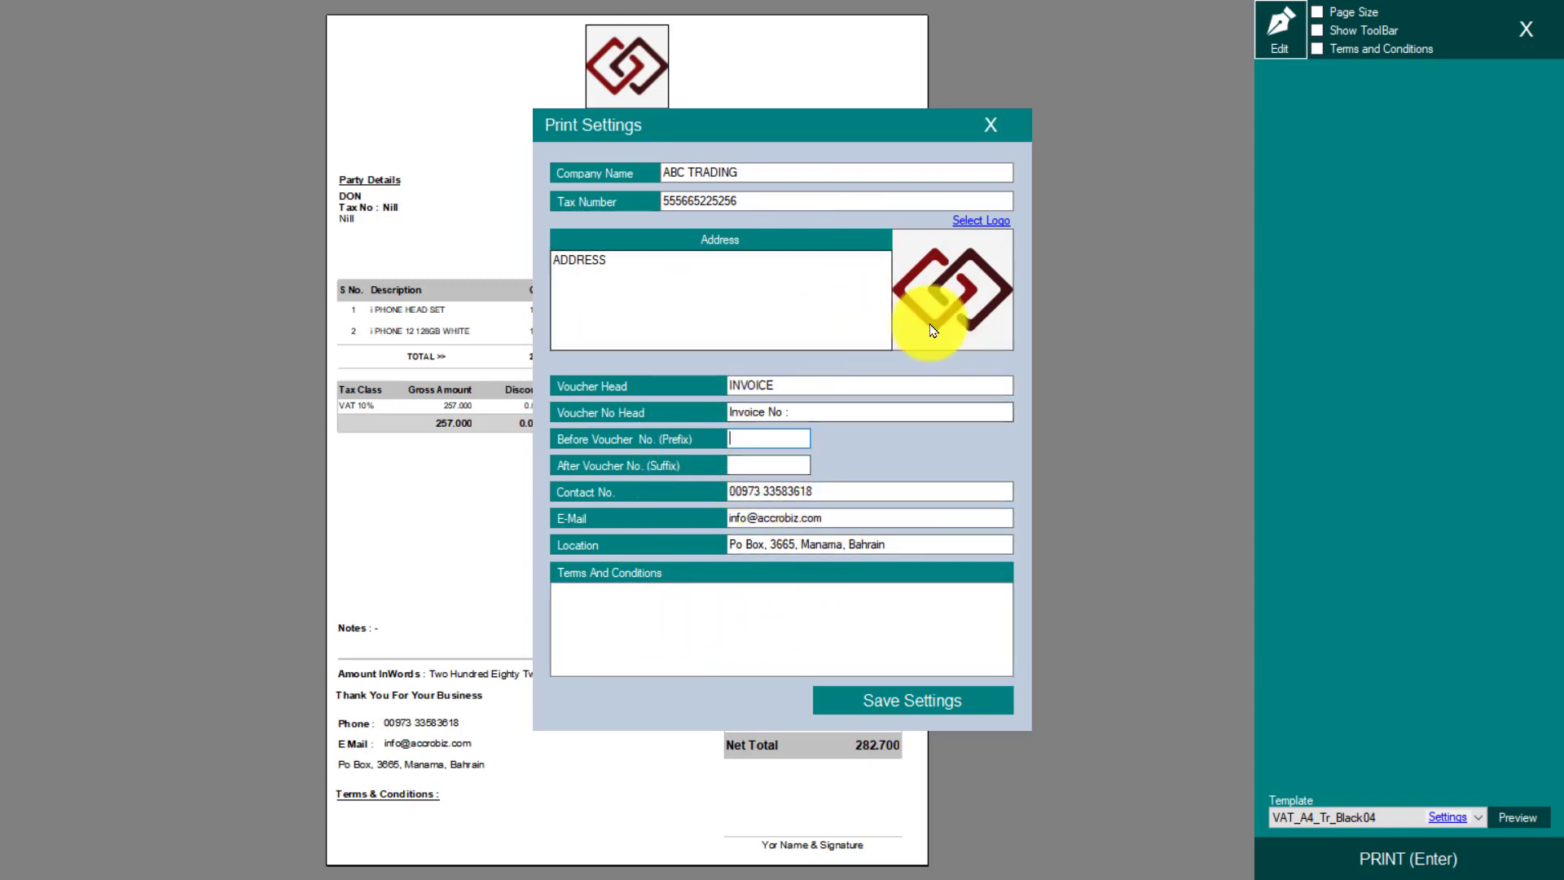
left_click(992, 126)
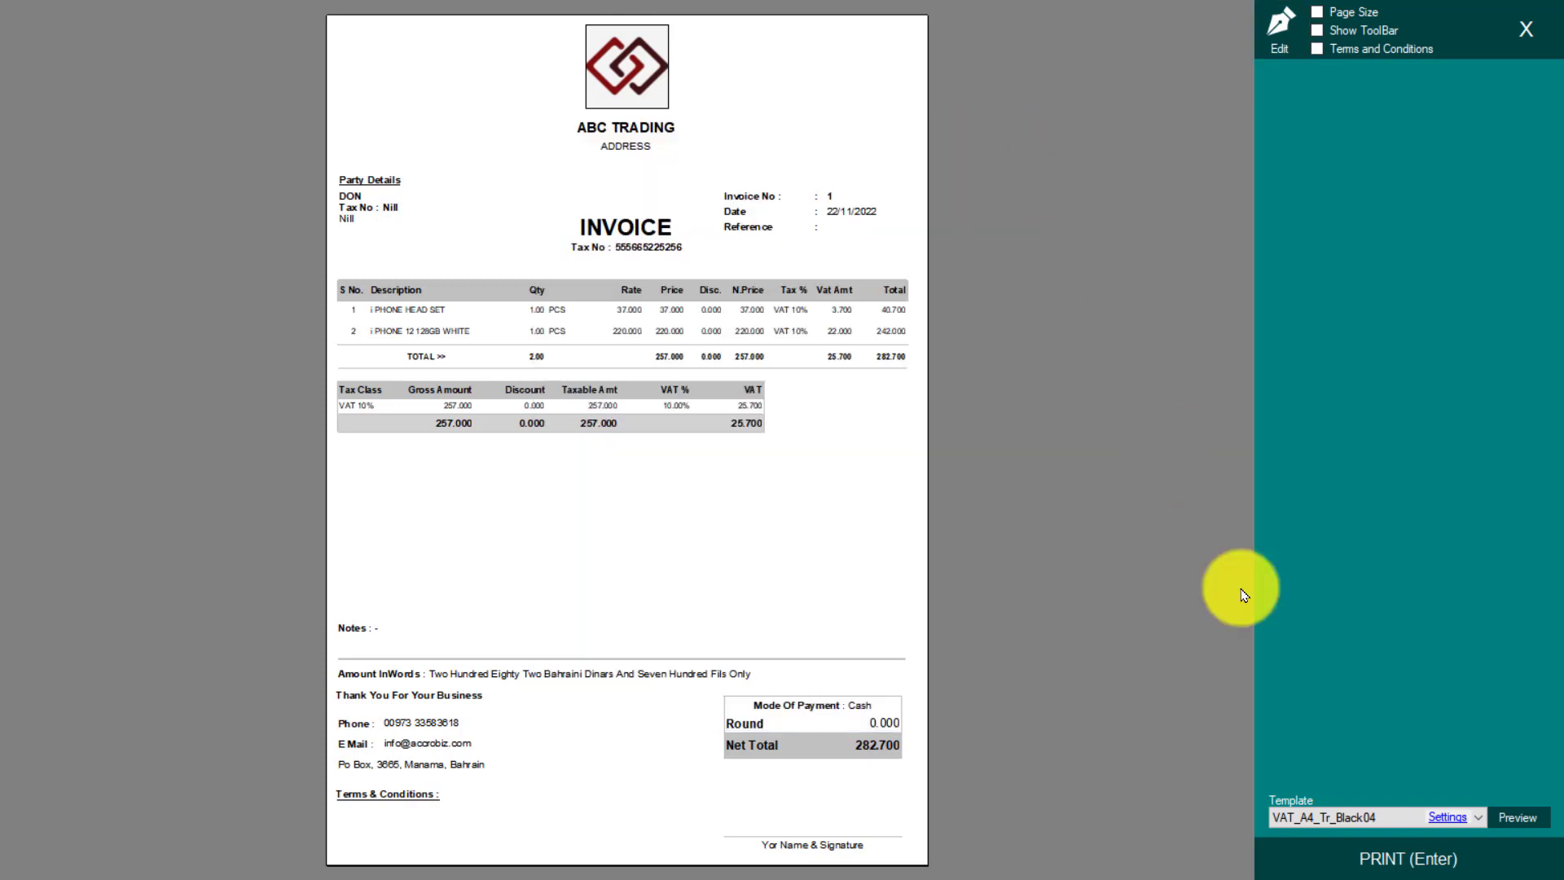
- Preview the invoice with the VAT_A4_Tr_Modra11 template, and close the preview and the sales voucher form
left_click(1304, 817)
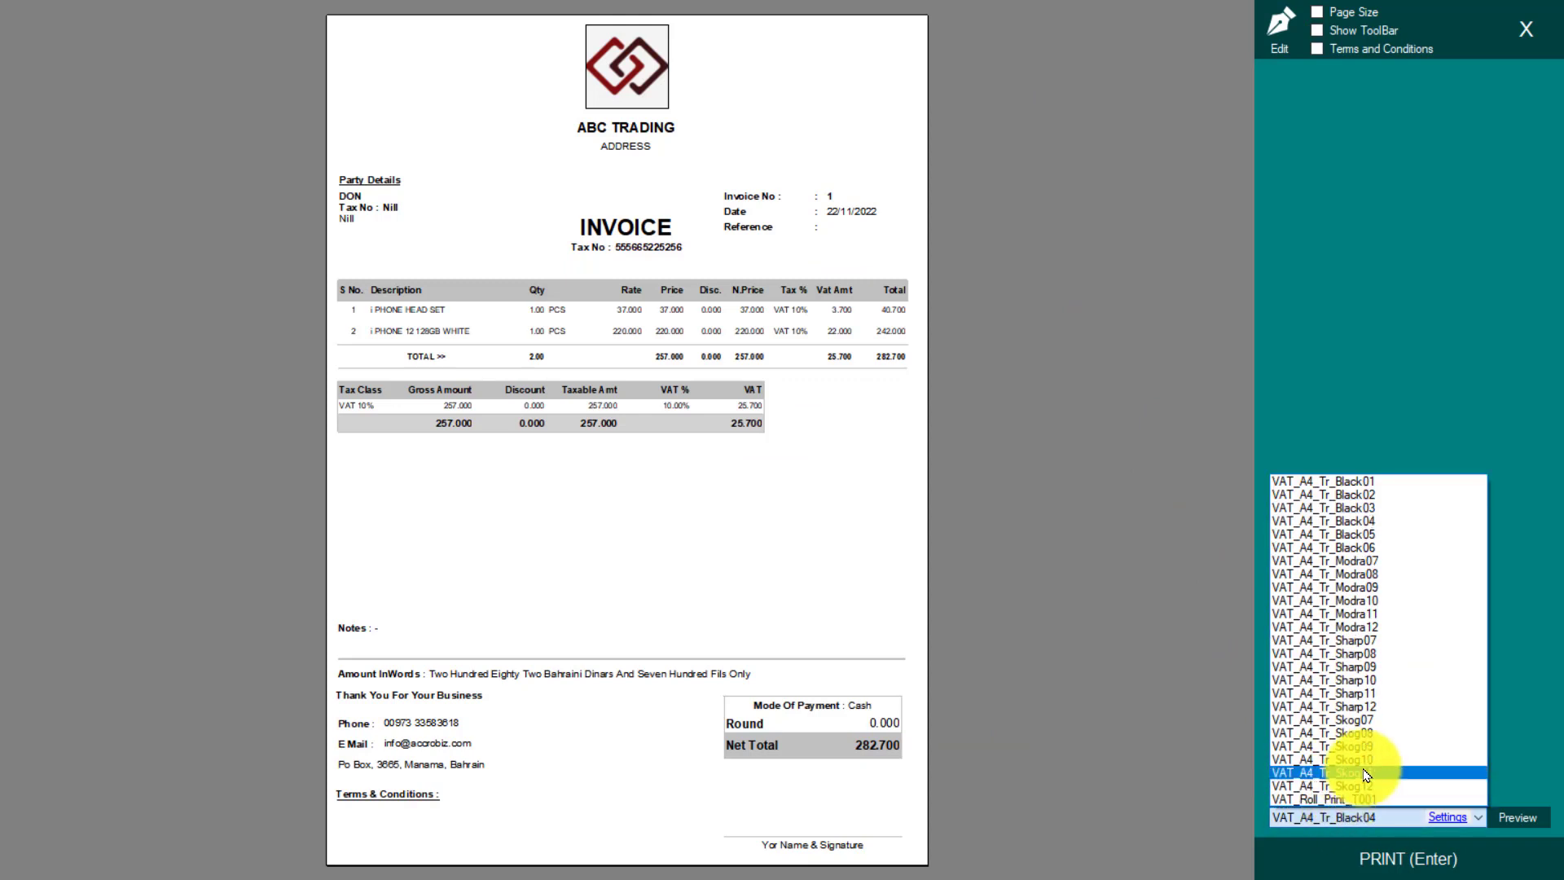
left_click(1370, 613)
left_click(1519, 818)
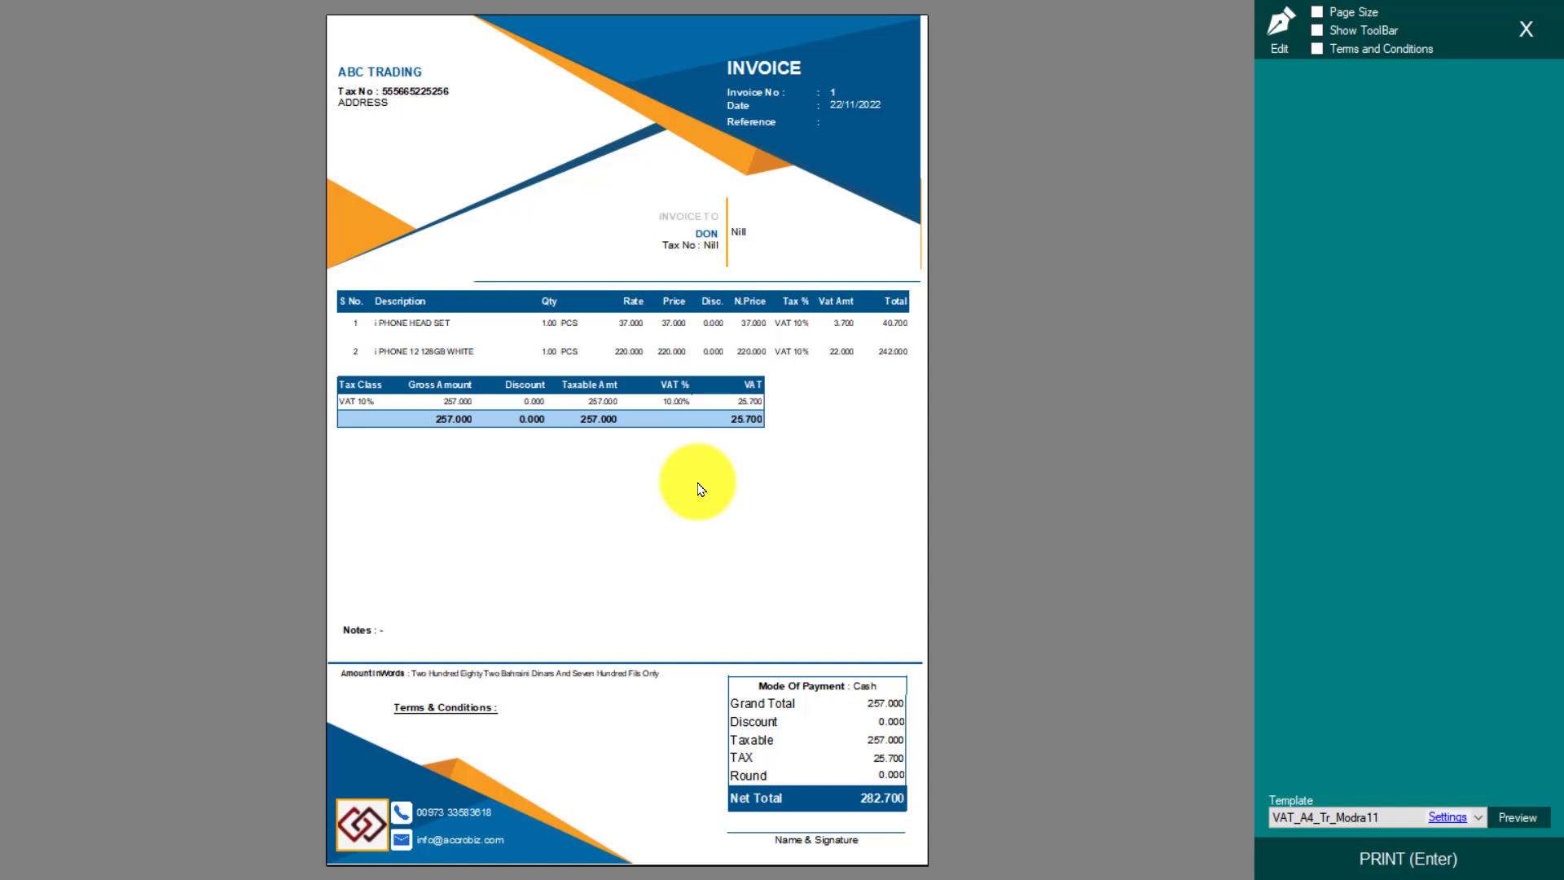
left_click(1527, 30)
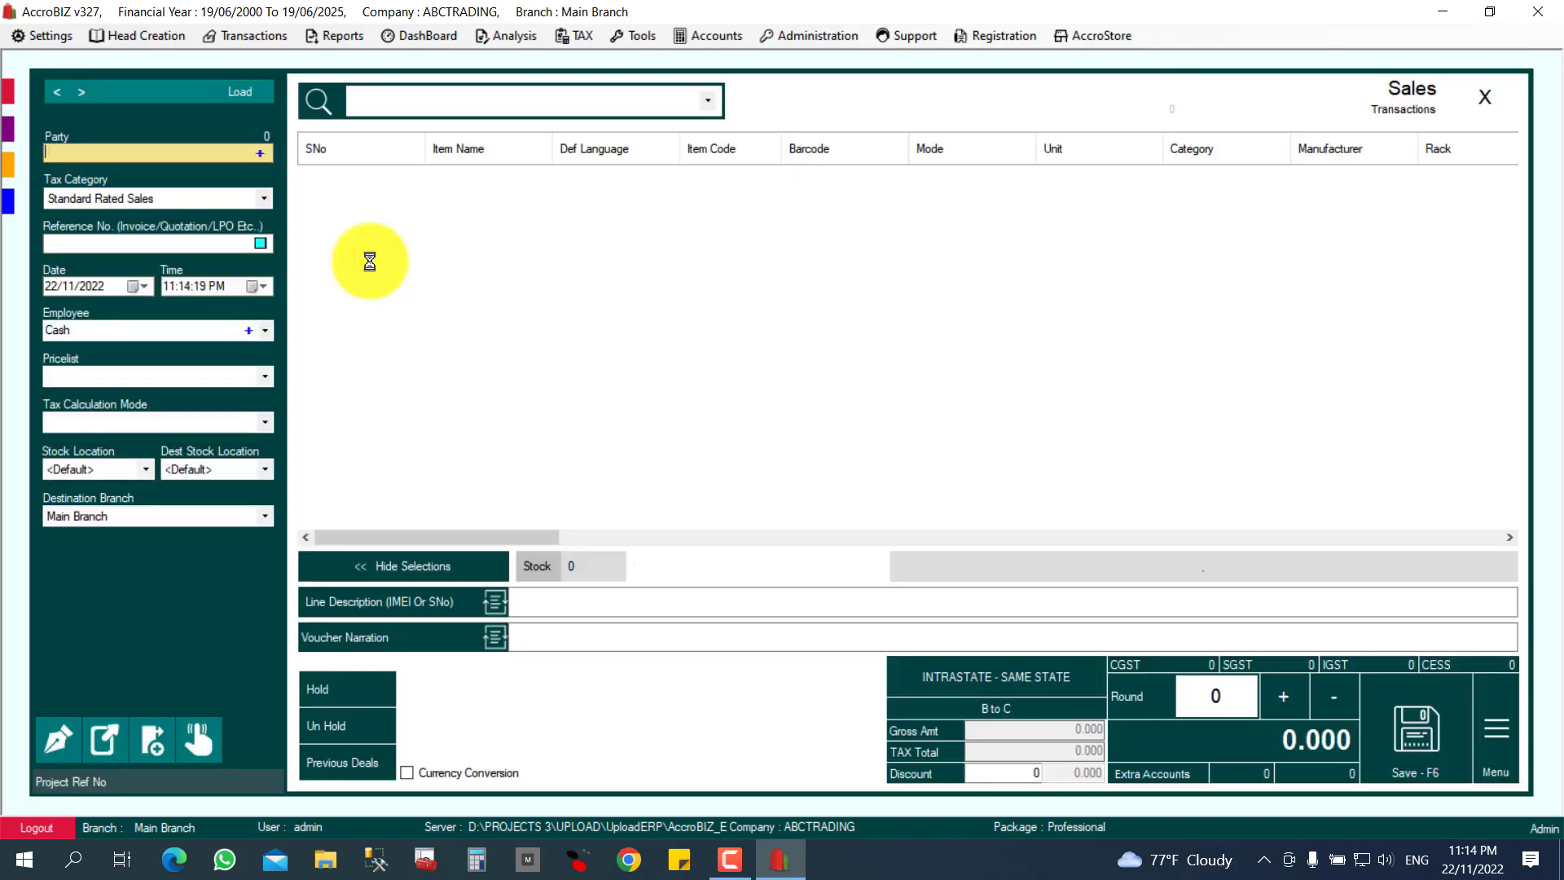
left_click(1487, 97)
left_click(702, 494)
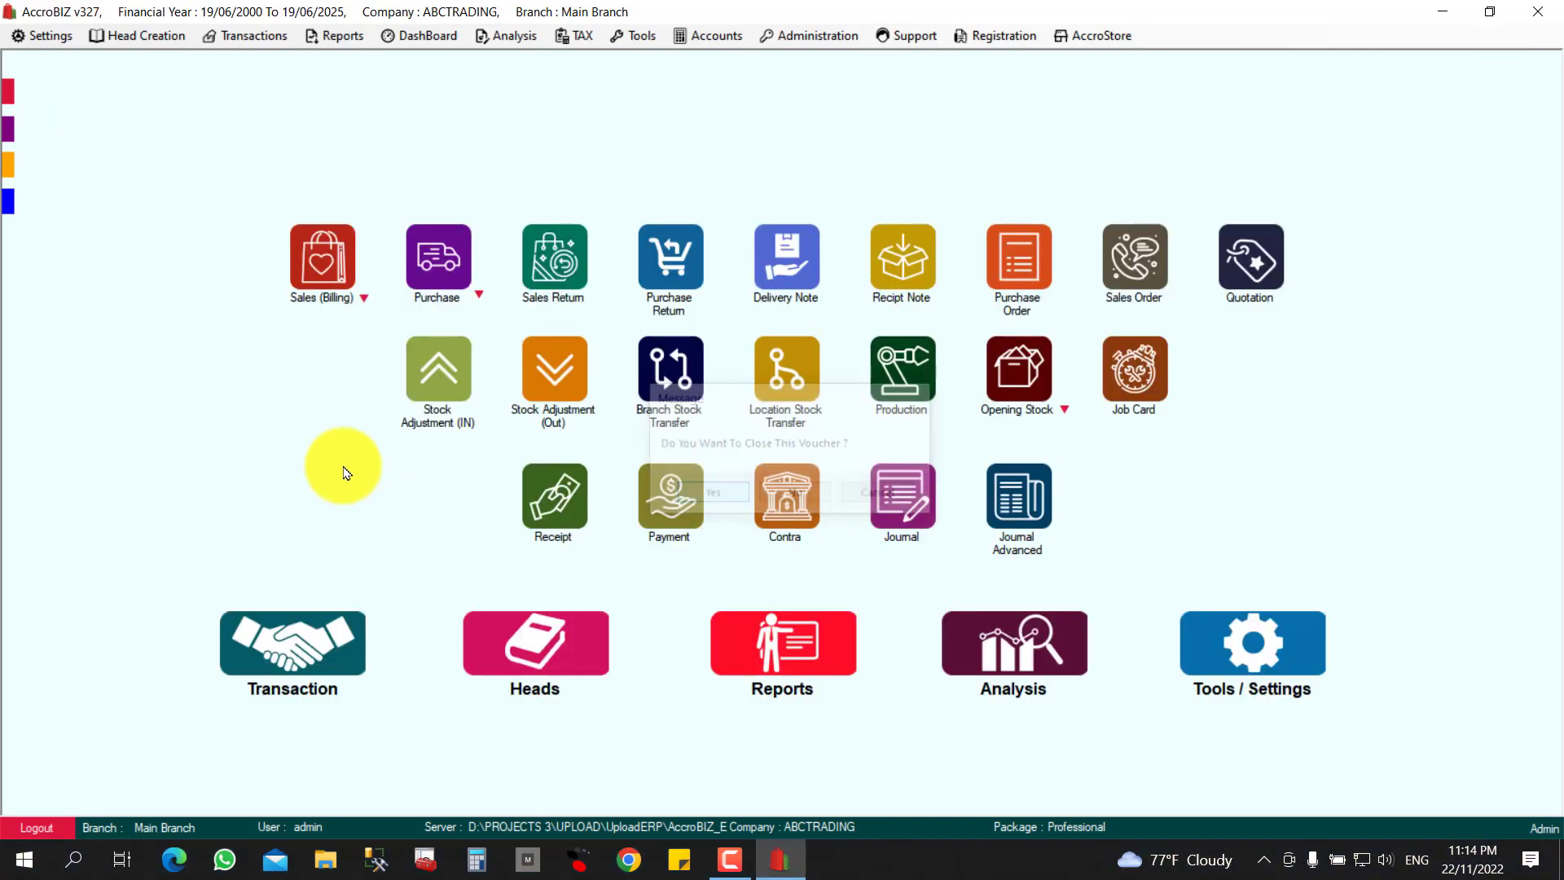
- Check the stock on hand of i PHONE 12 128GB WHITE and i PHONE HEAD SET in the product items list
left_click(531, 642)
left_click(317, 341)
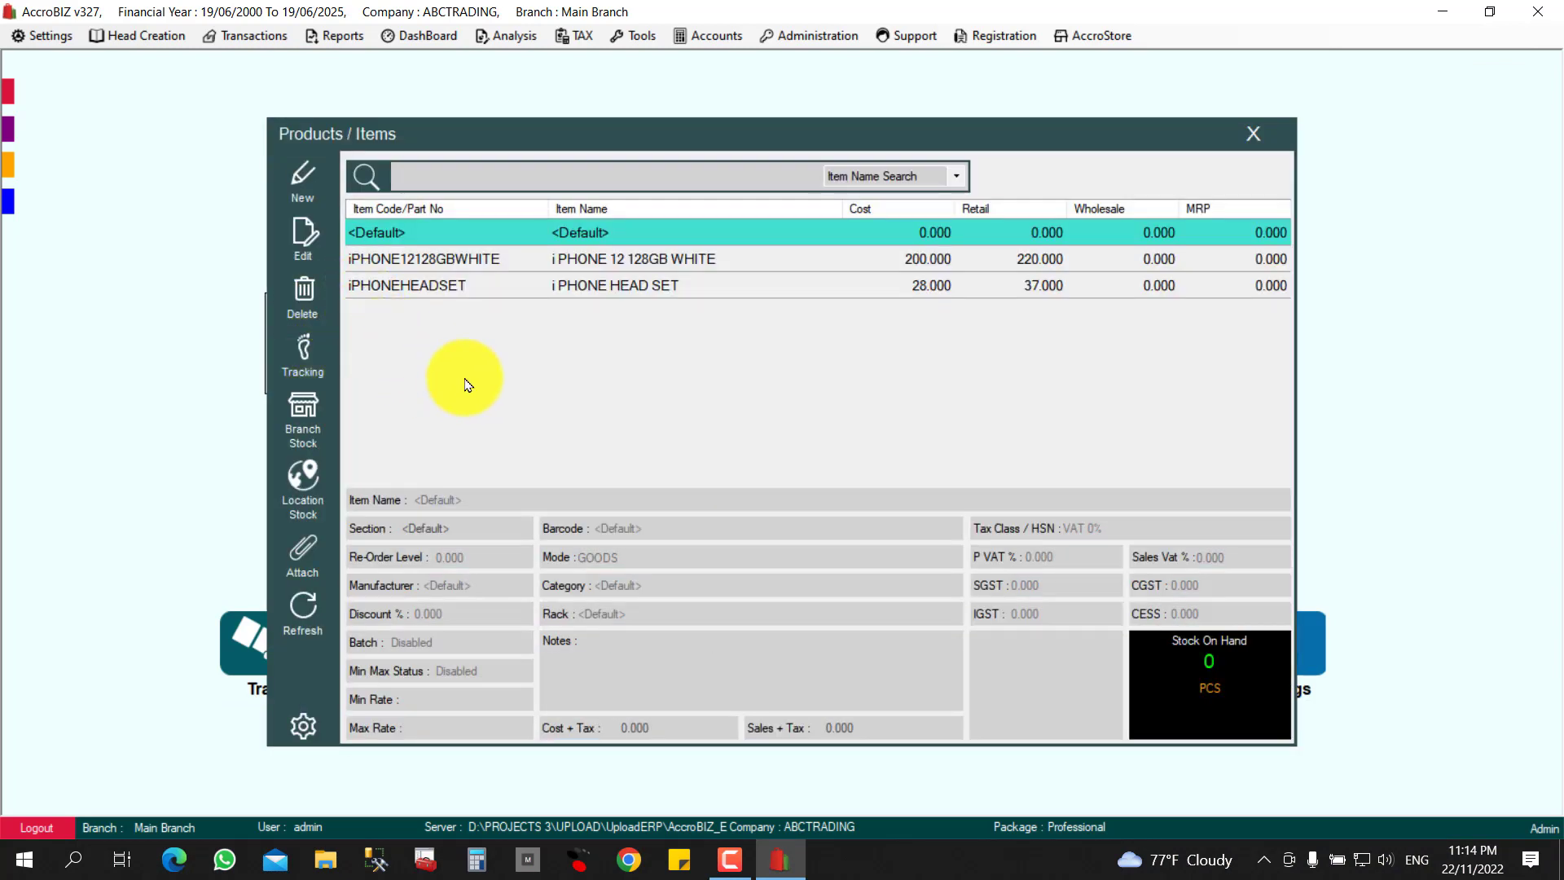
left_click(464, 260)
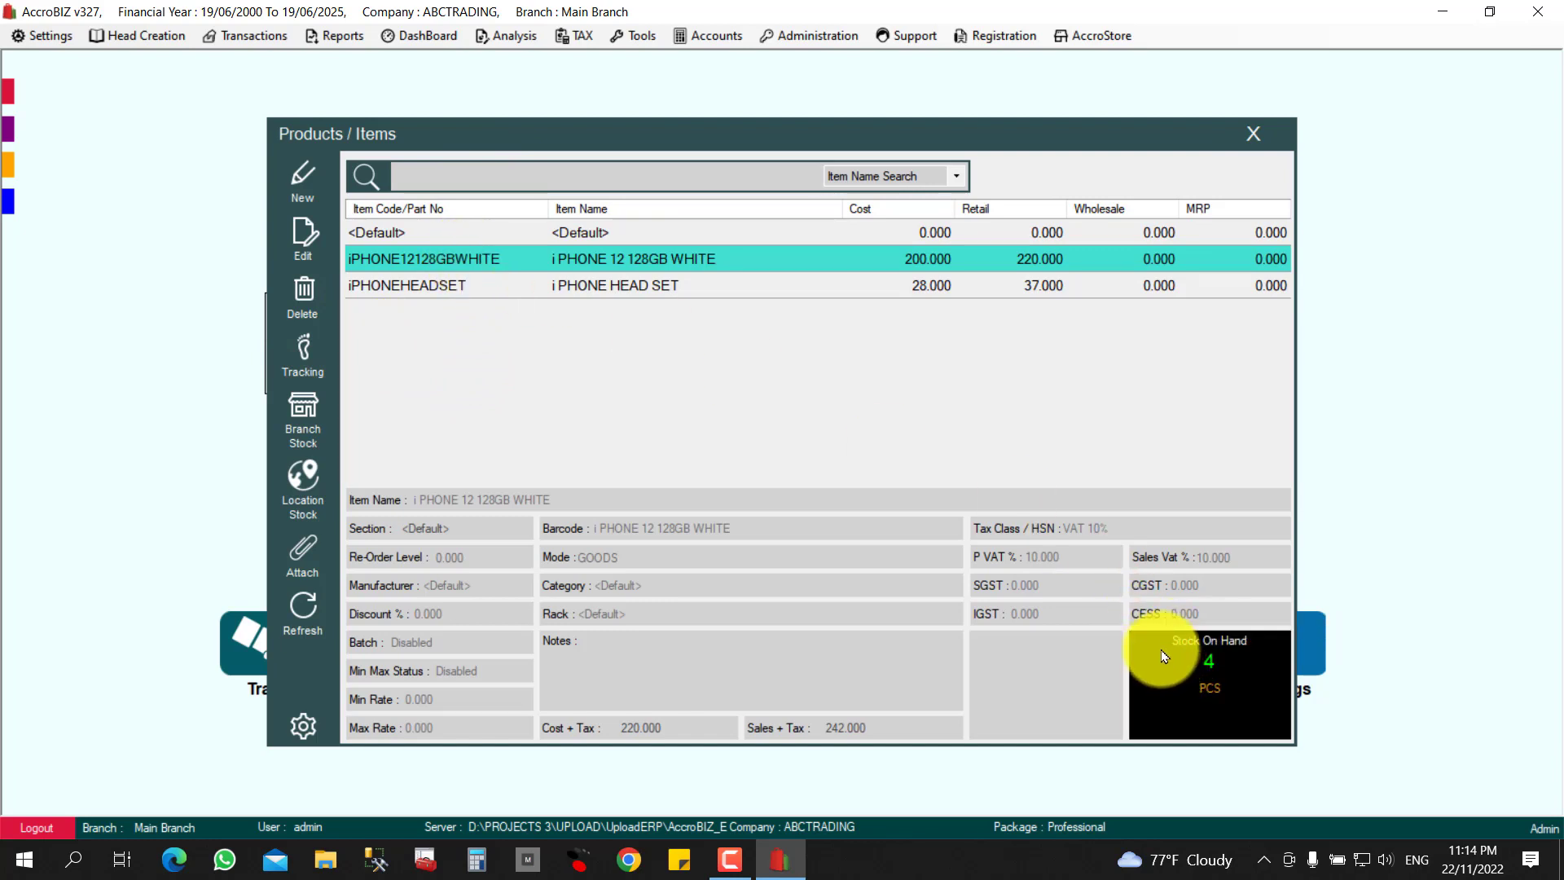
left_click(438, 286)
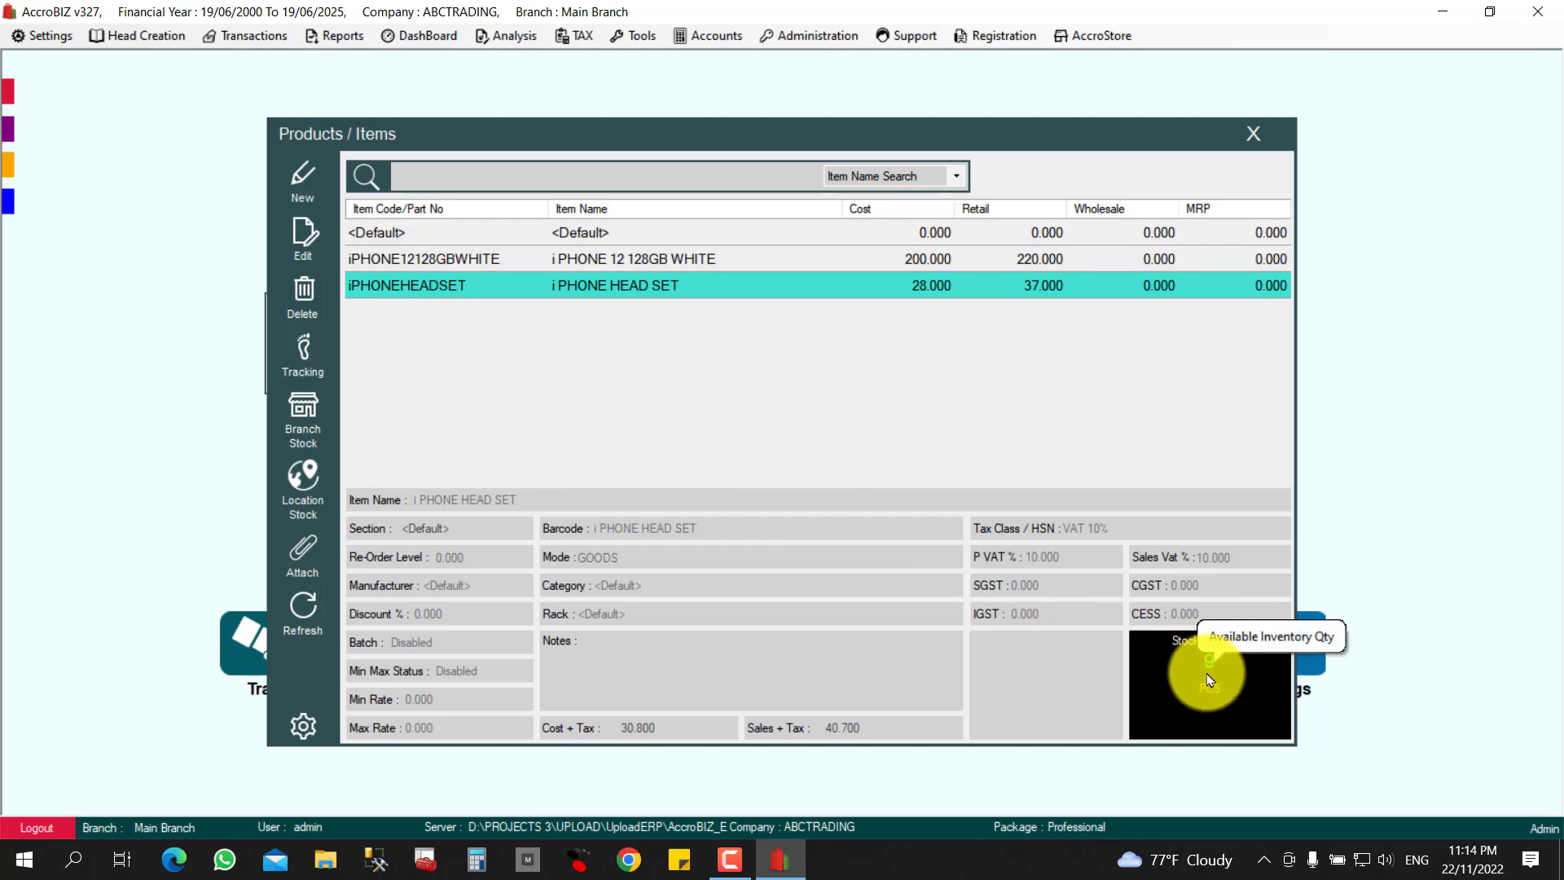
left_click(1239, 149)
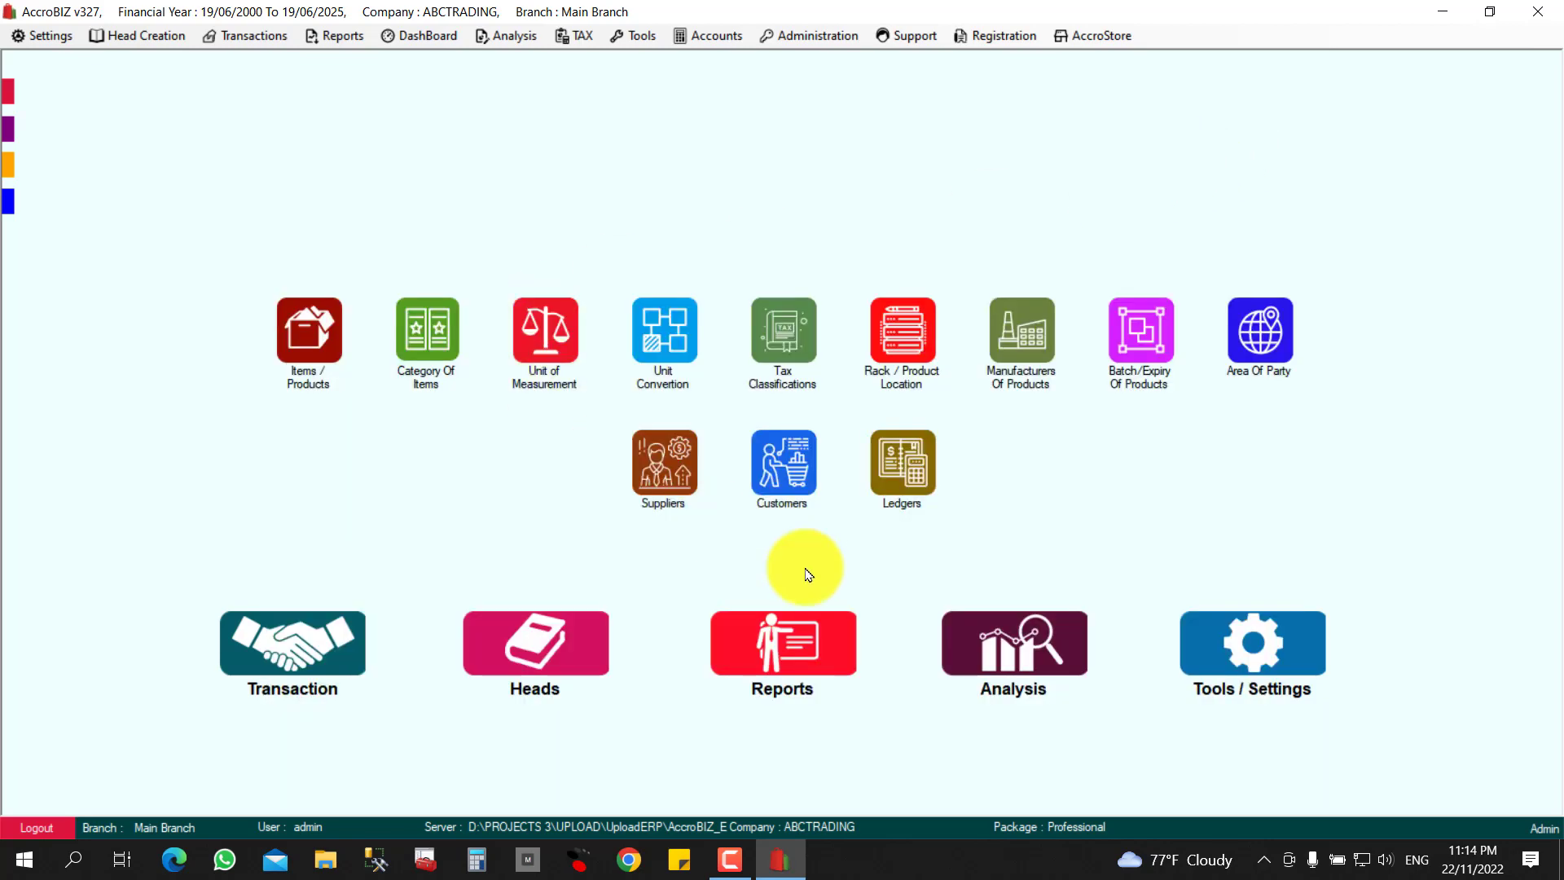
- Search the product items list by item name for 12, clear the search, and close the list
left_click(309, 338)
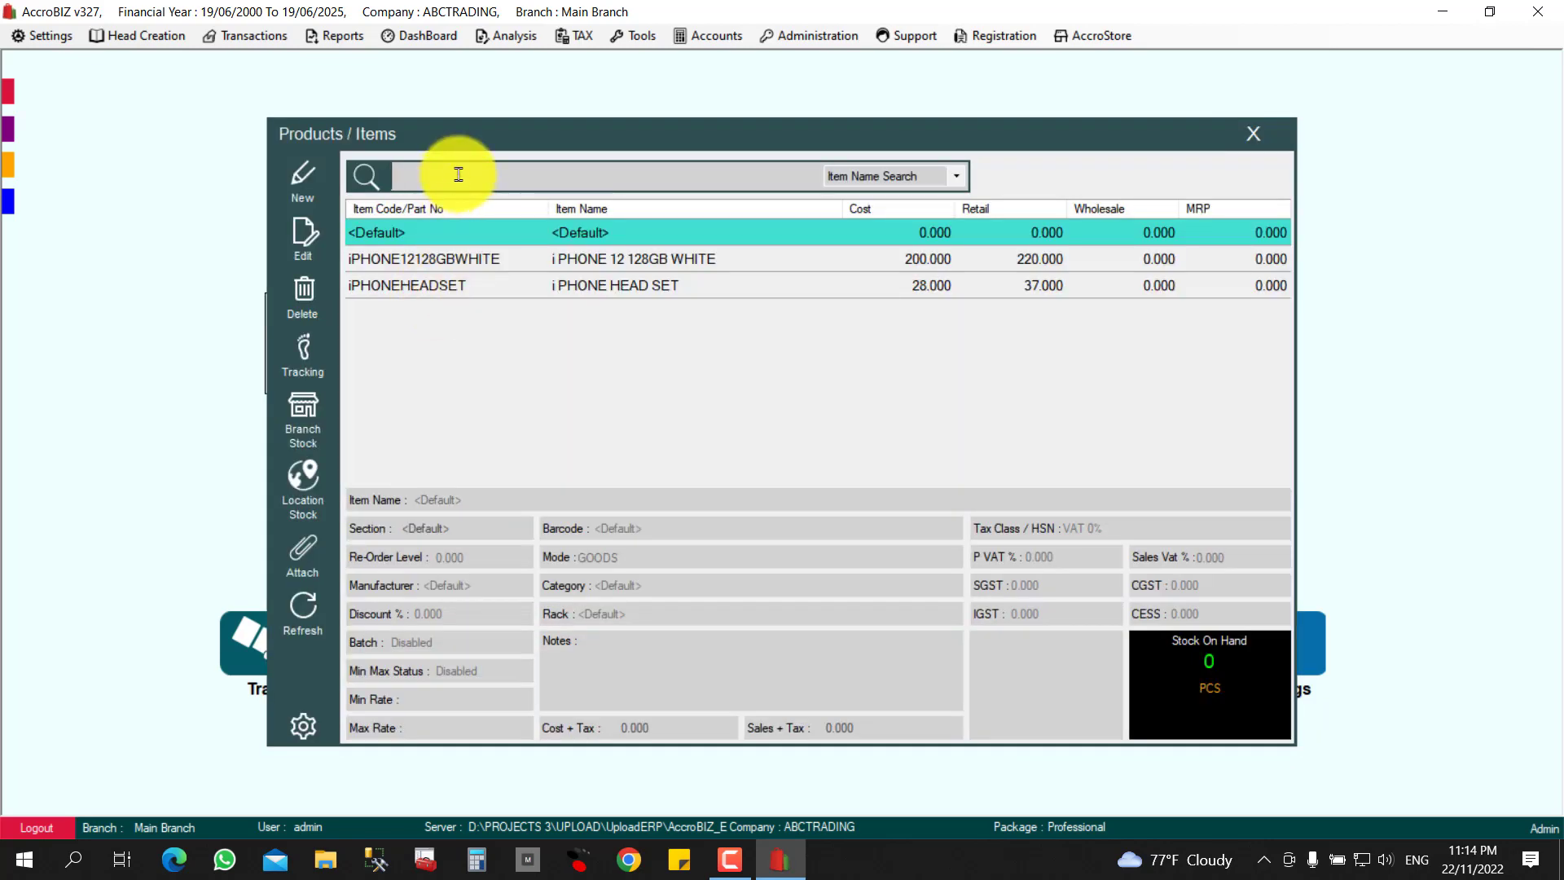
type("D")
key("BackSpace")
type("12")
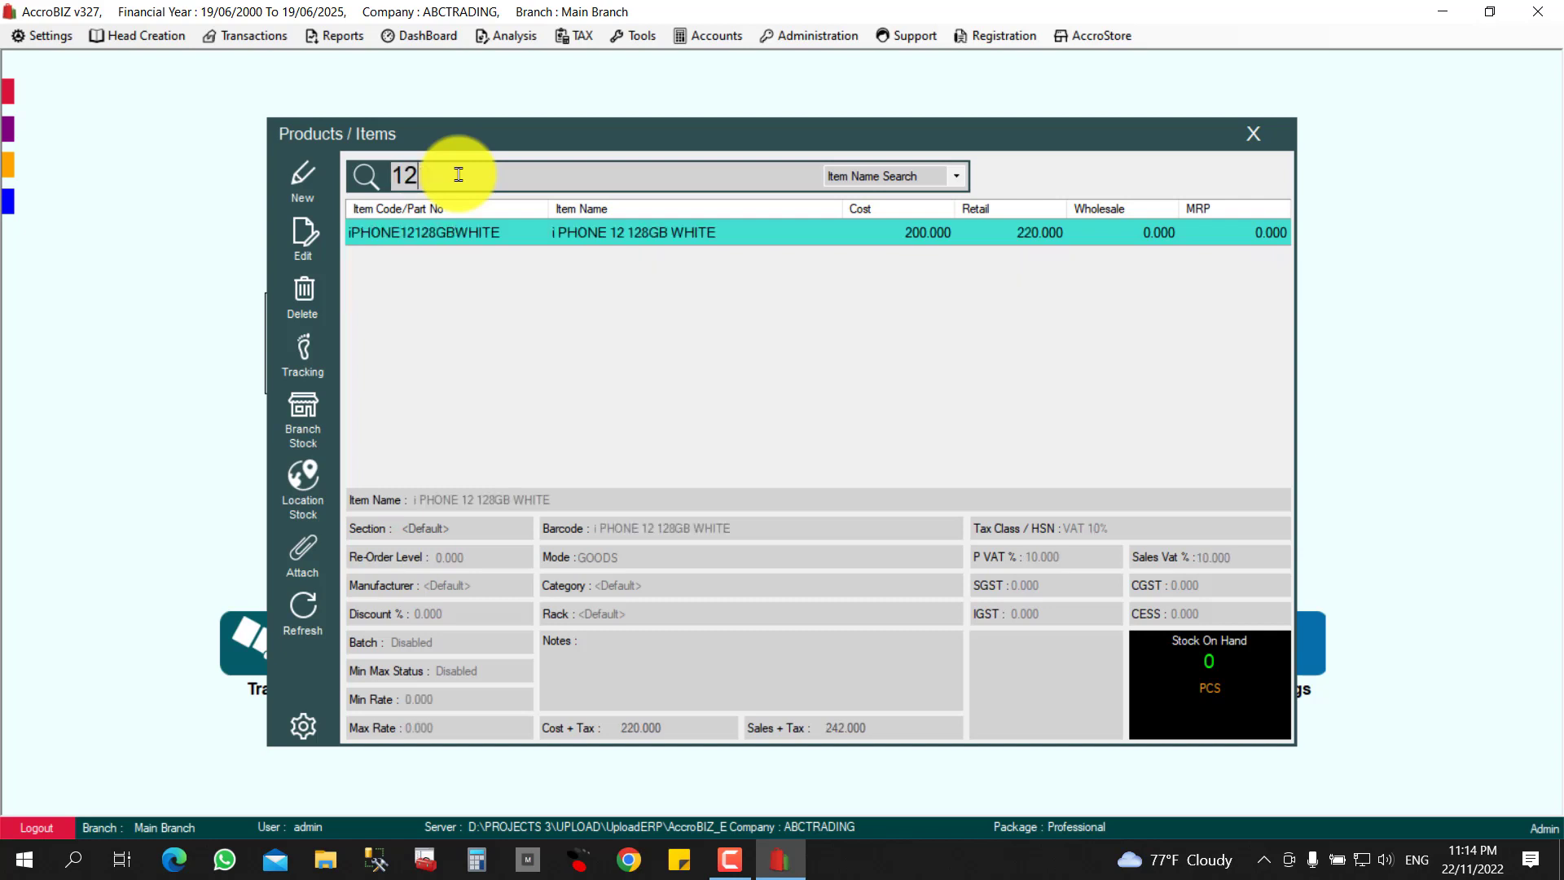
key("BackSpace")
key("BackSpace")
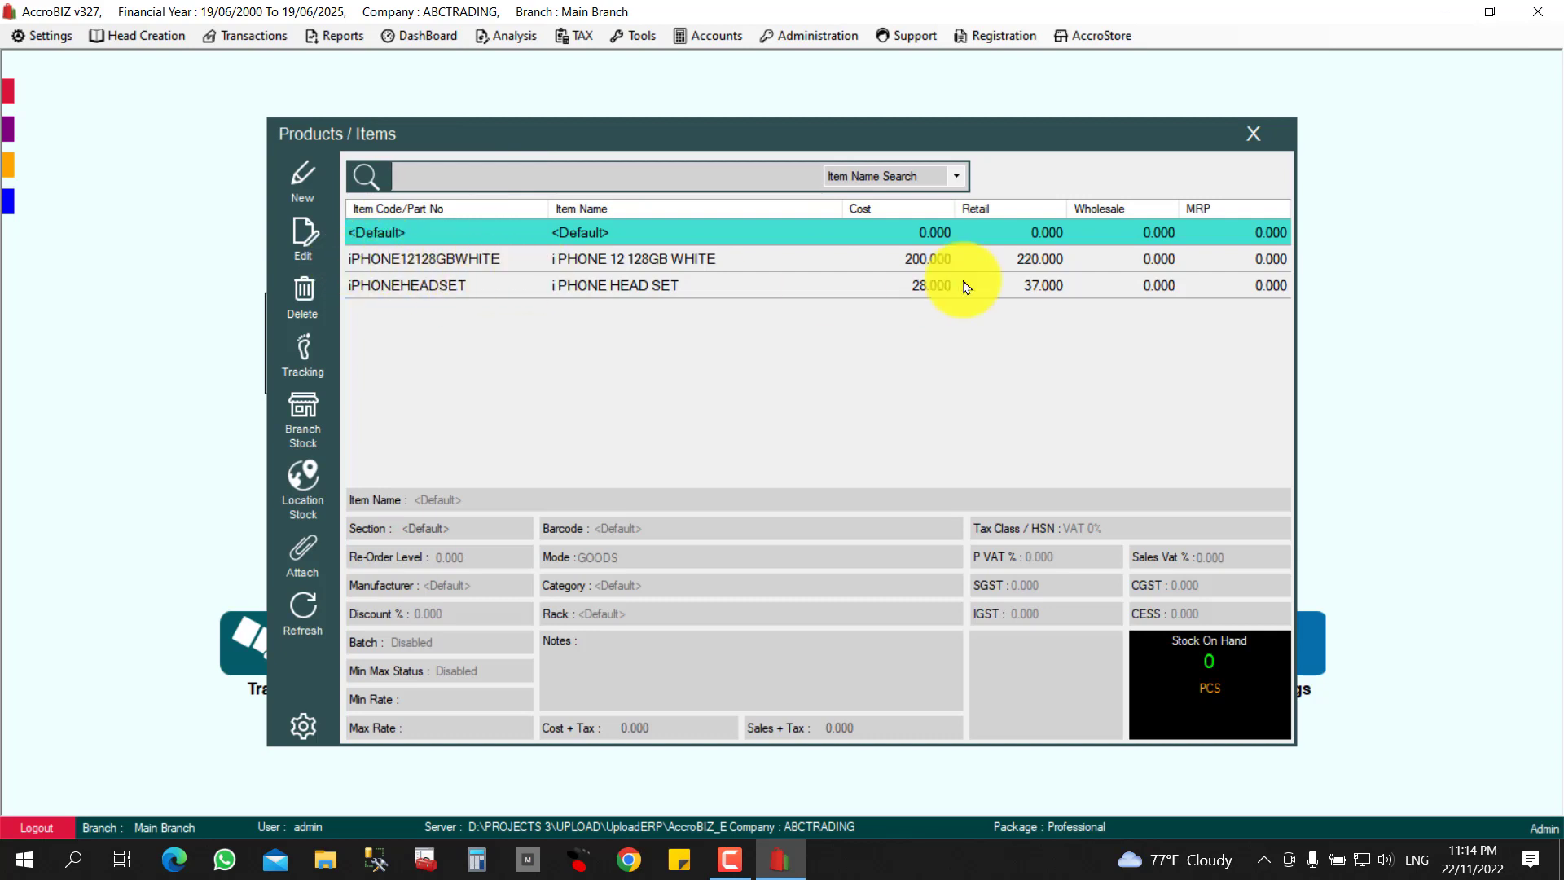
left_click(1253, 134)
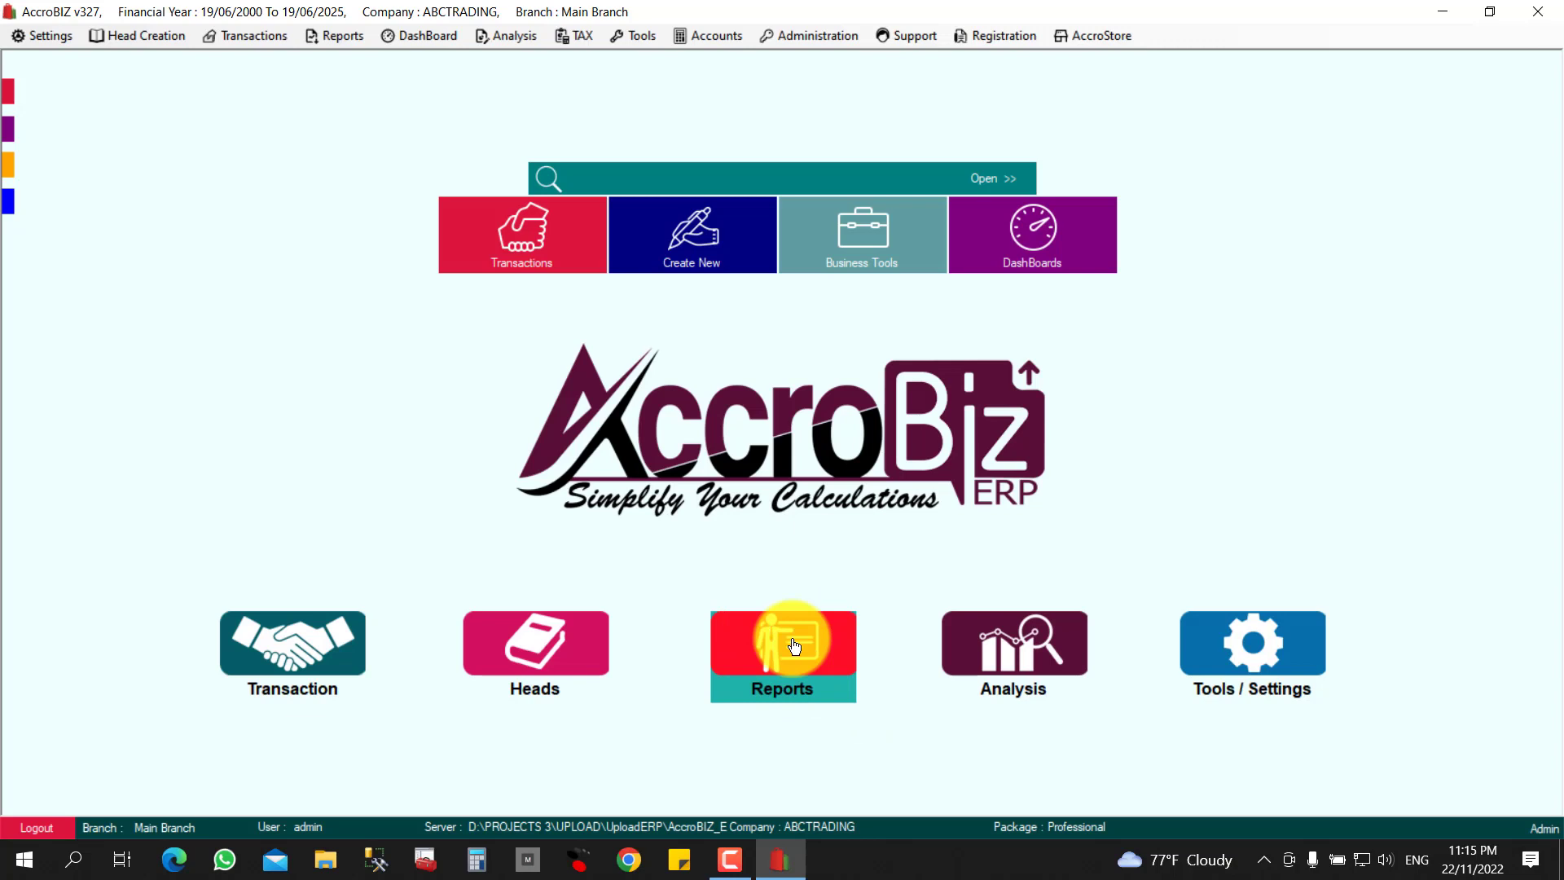
- Open the sales report options and look through the item-wise conditions such as By Party and By Item, ending on Default Report
left_click(788, 643)
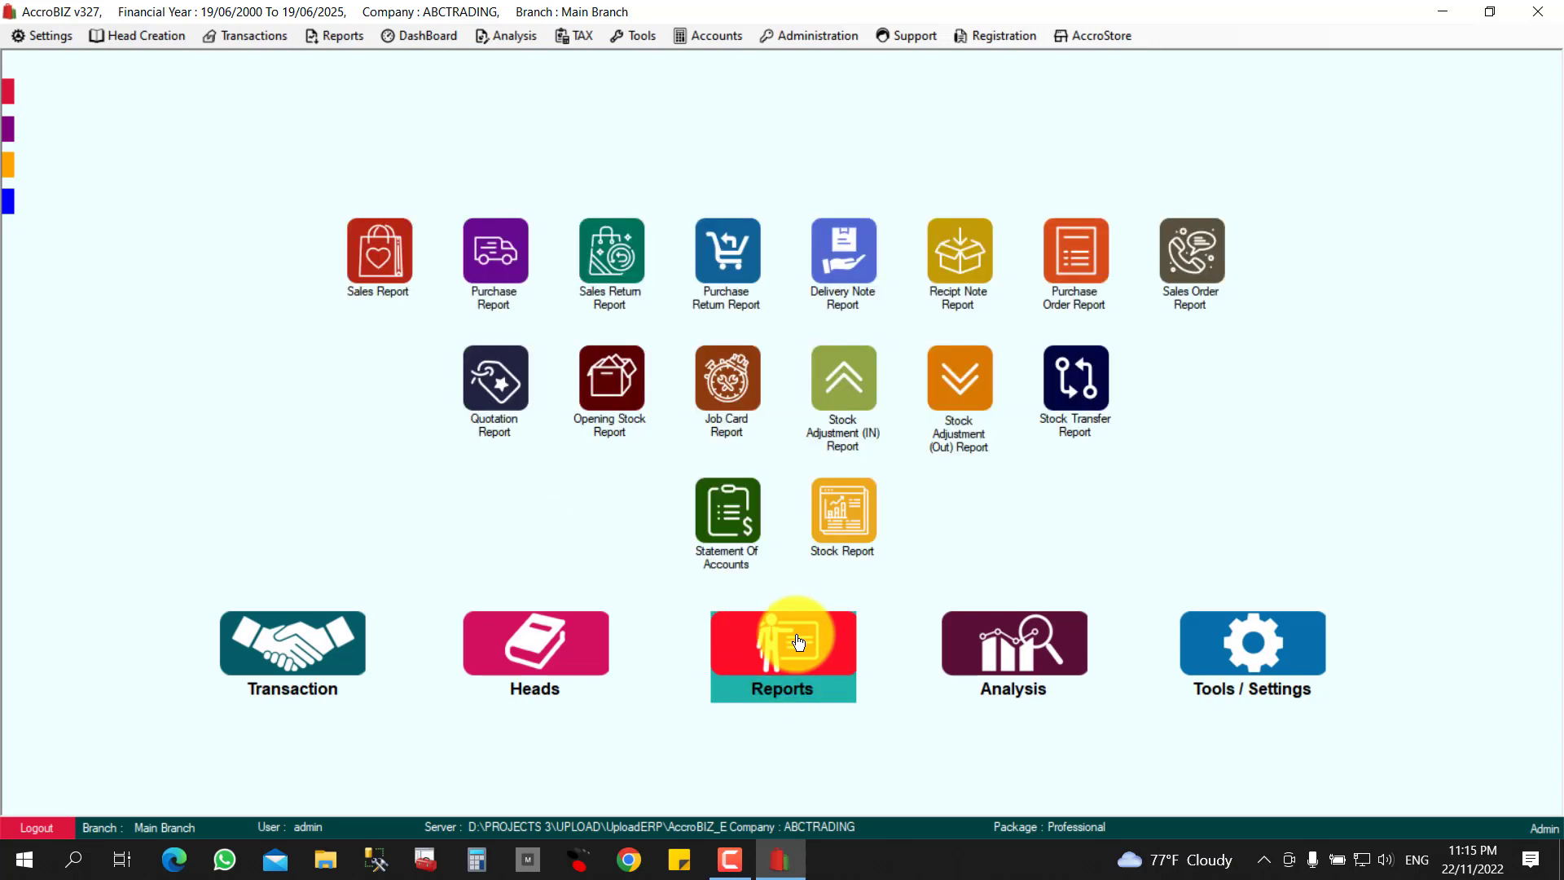
left_click(378, 252)
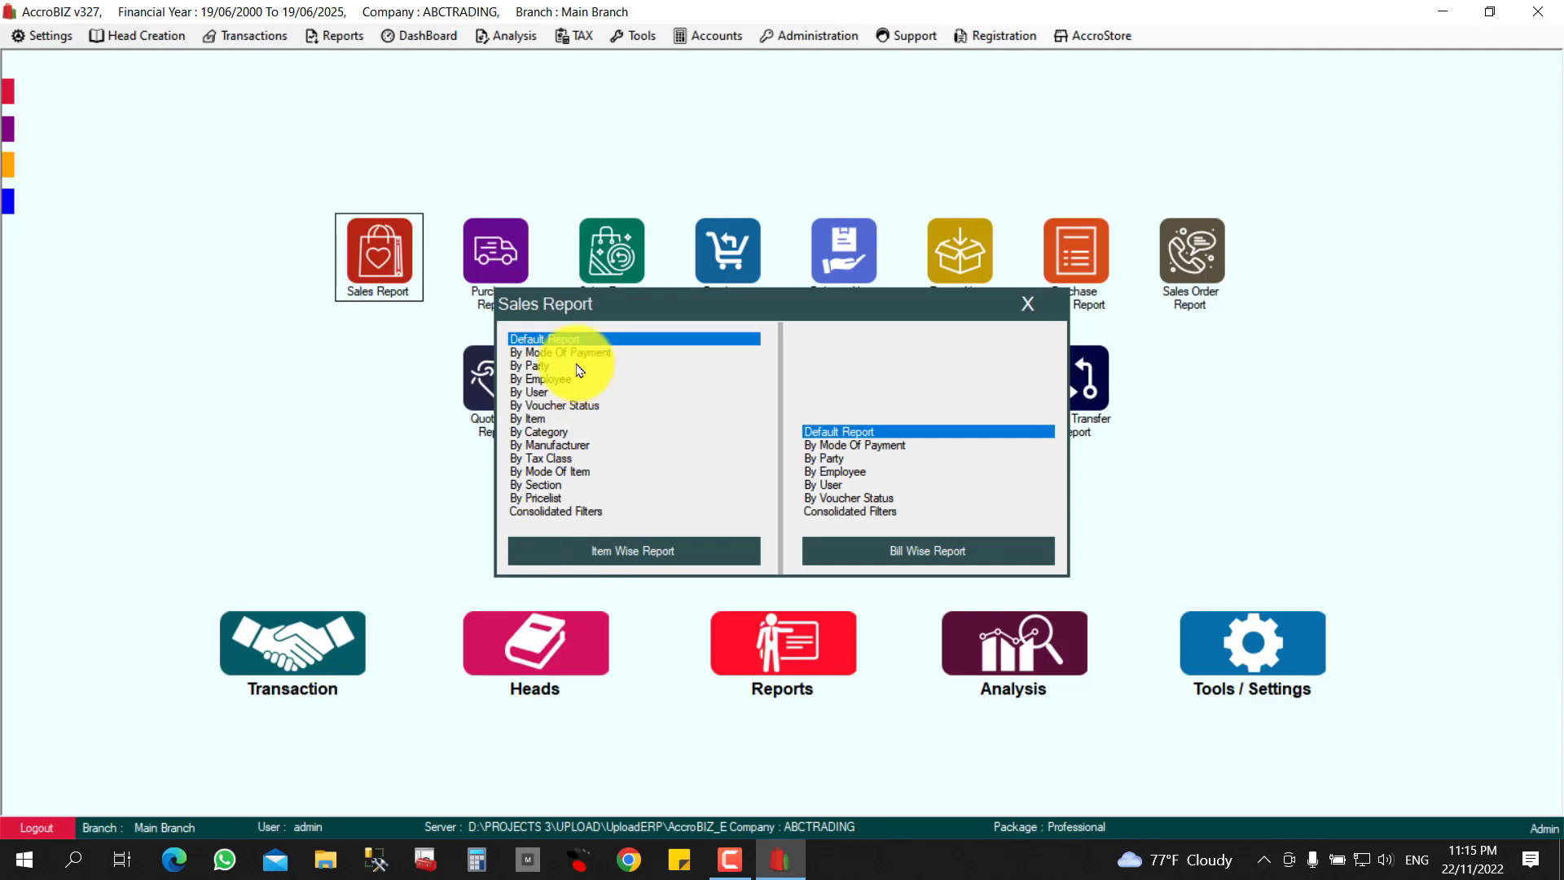
key("Down")
key("Down")
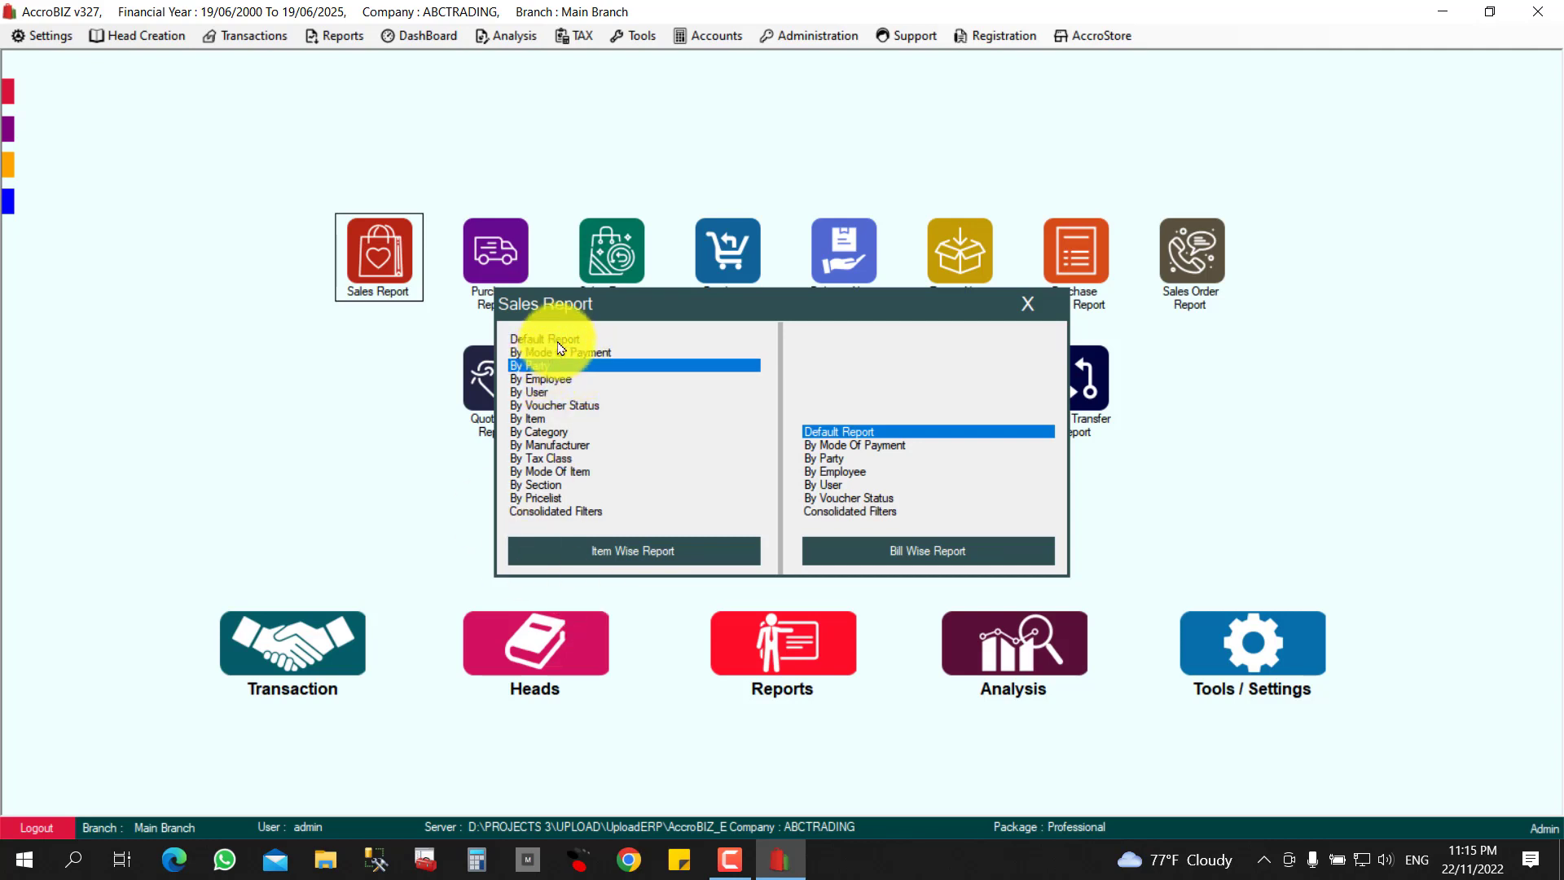
left_click(557, 342)
left_click(543, 367)
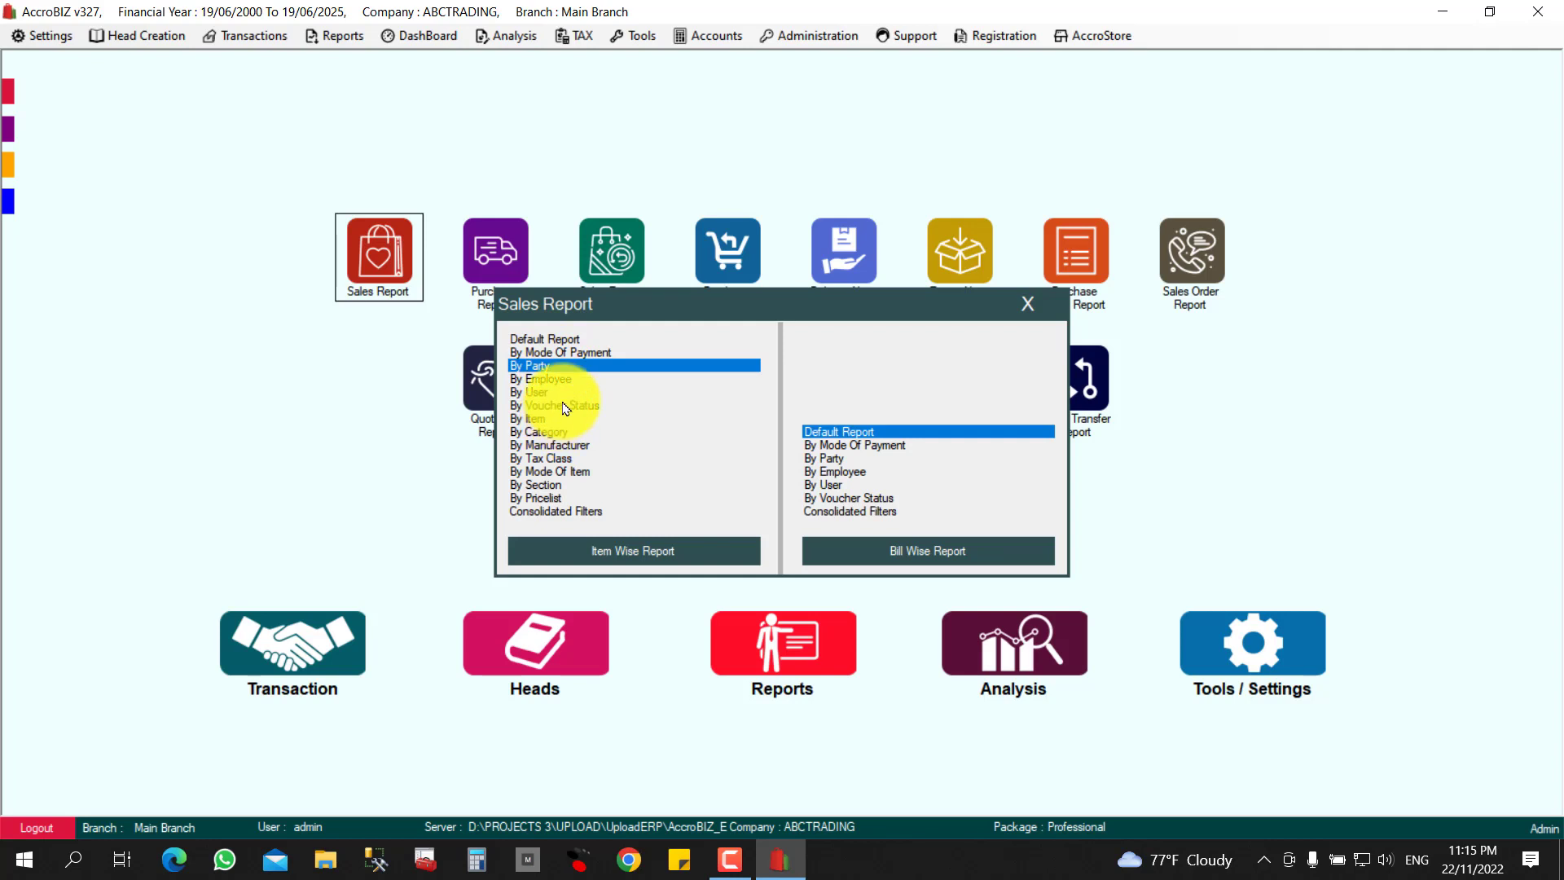
left_click(566, 406)
left_click(547, 419)
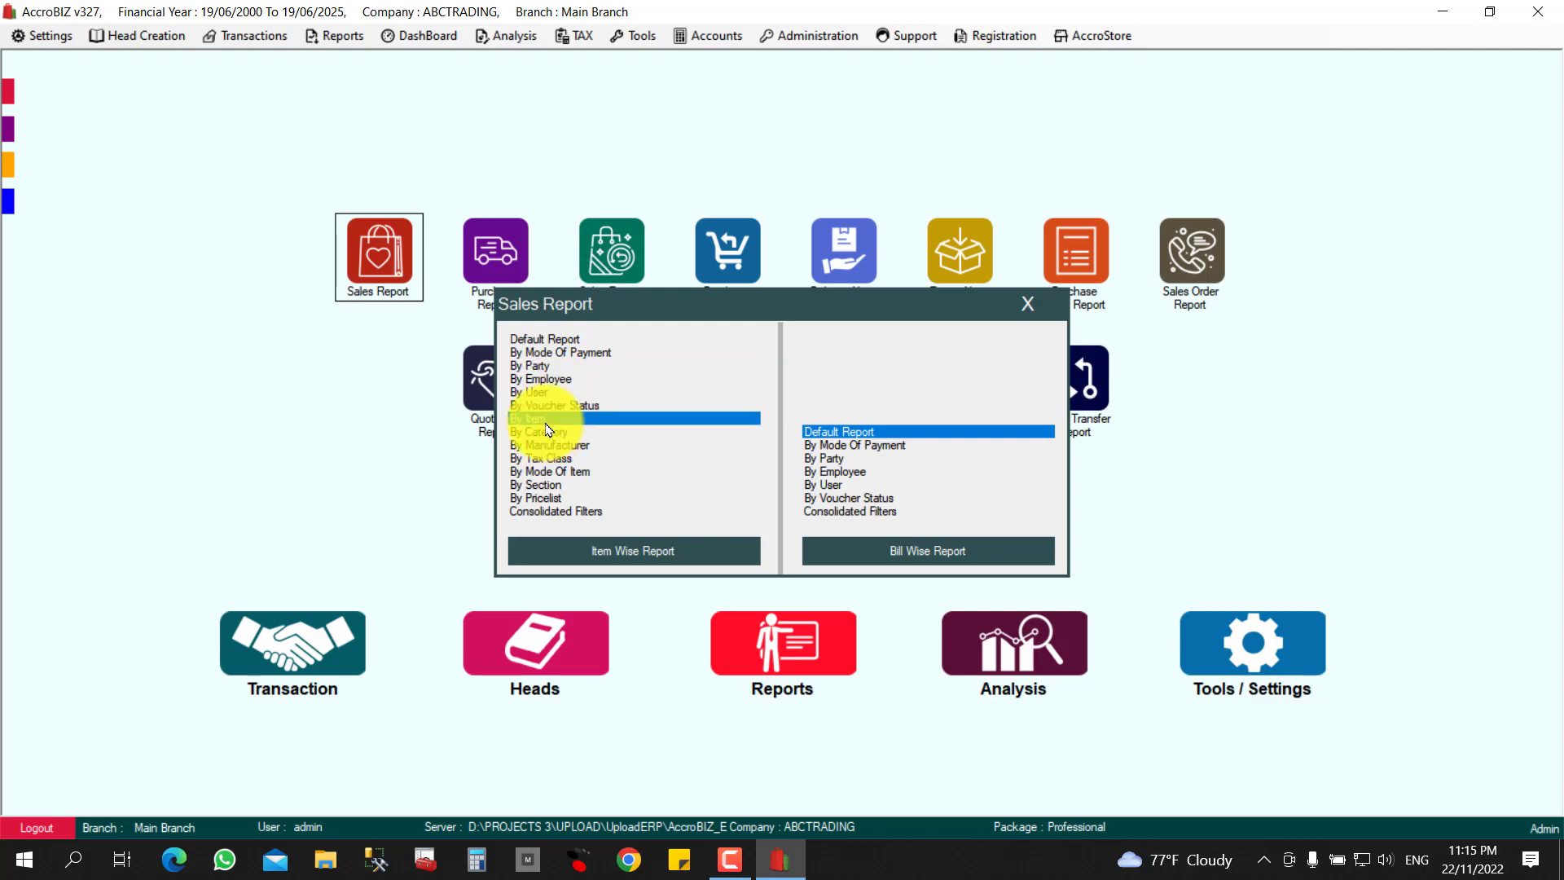
left_click(557, 341)
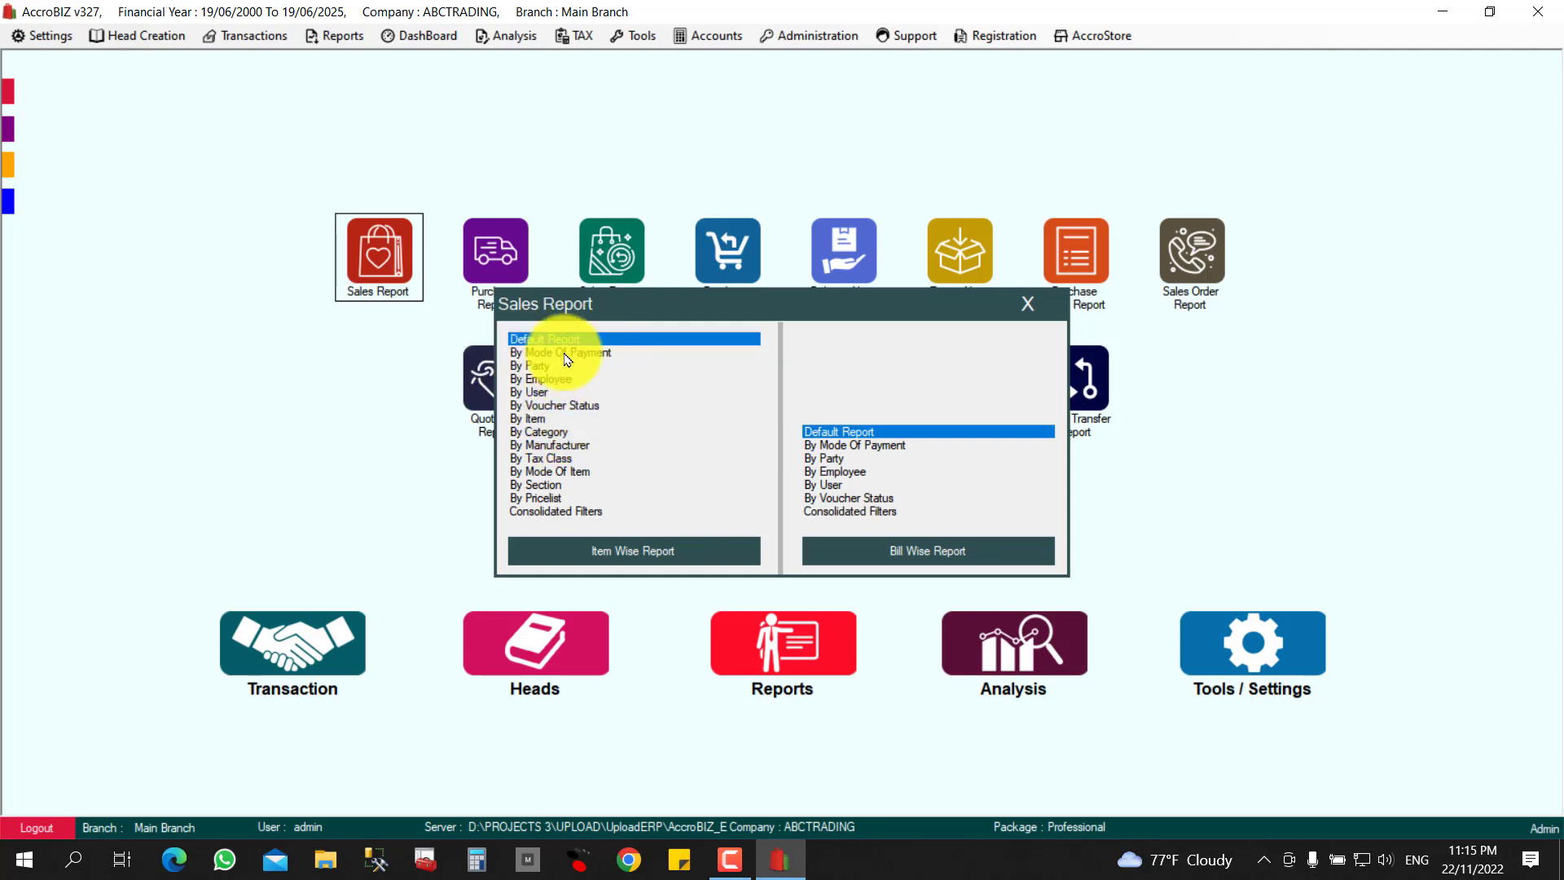
- Show the item-wise default sales report for 22/11/2022 in Main Branch, look over its export formats, and close the report
left_click(636, 549)
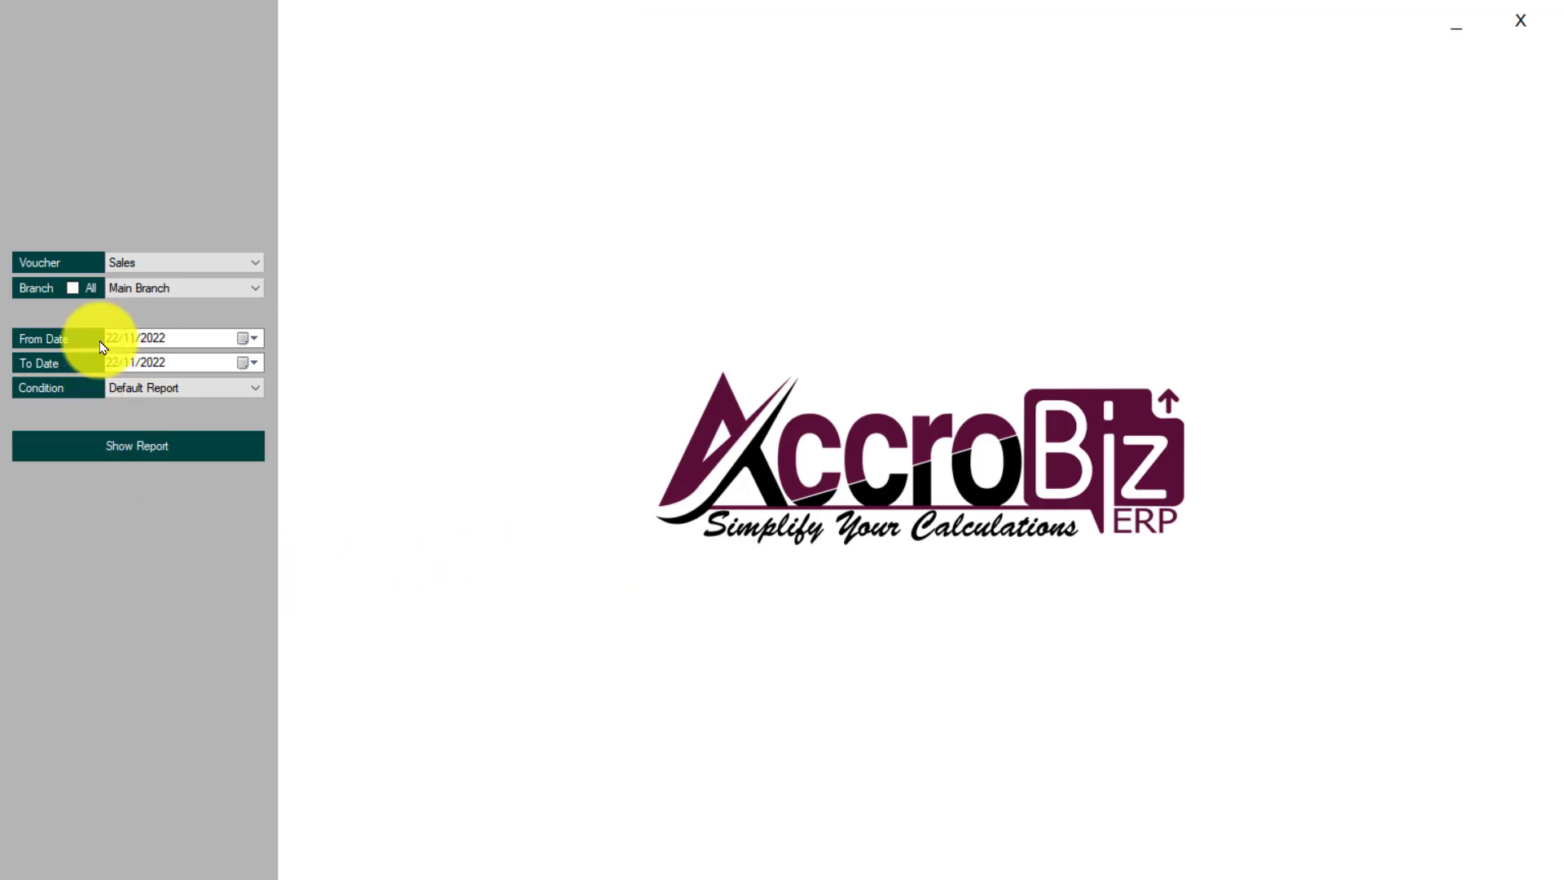
left_click(133, 448)
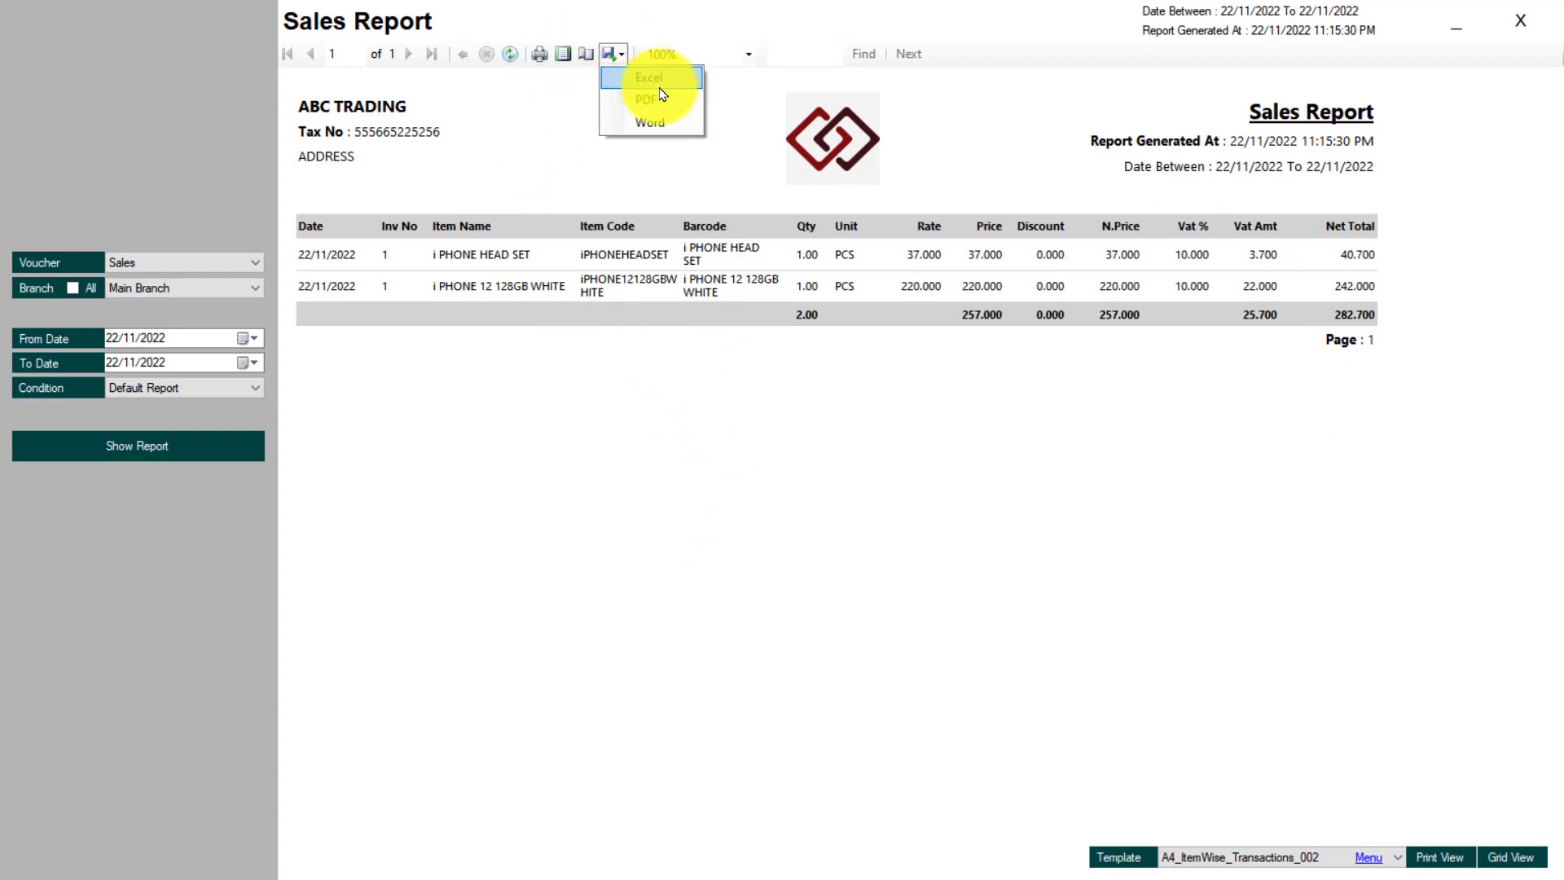
left_click(592, 392)
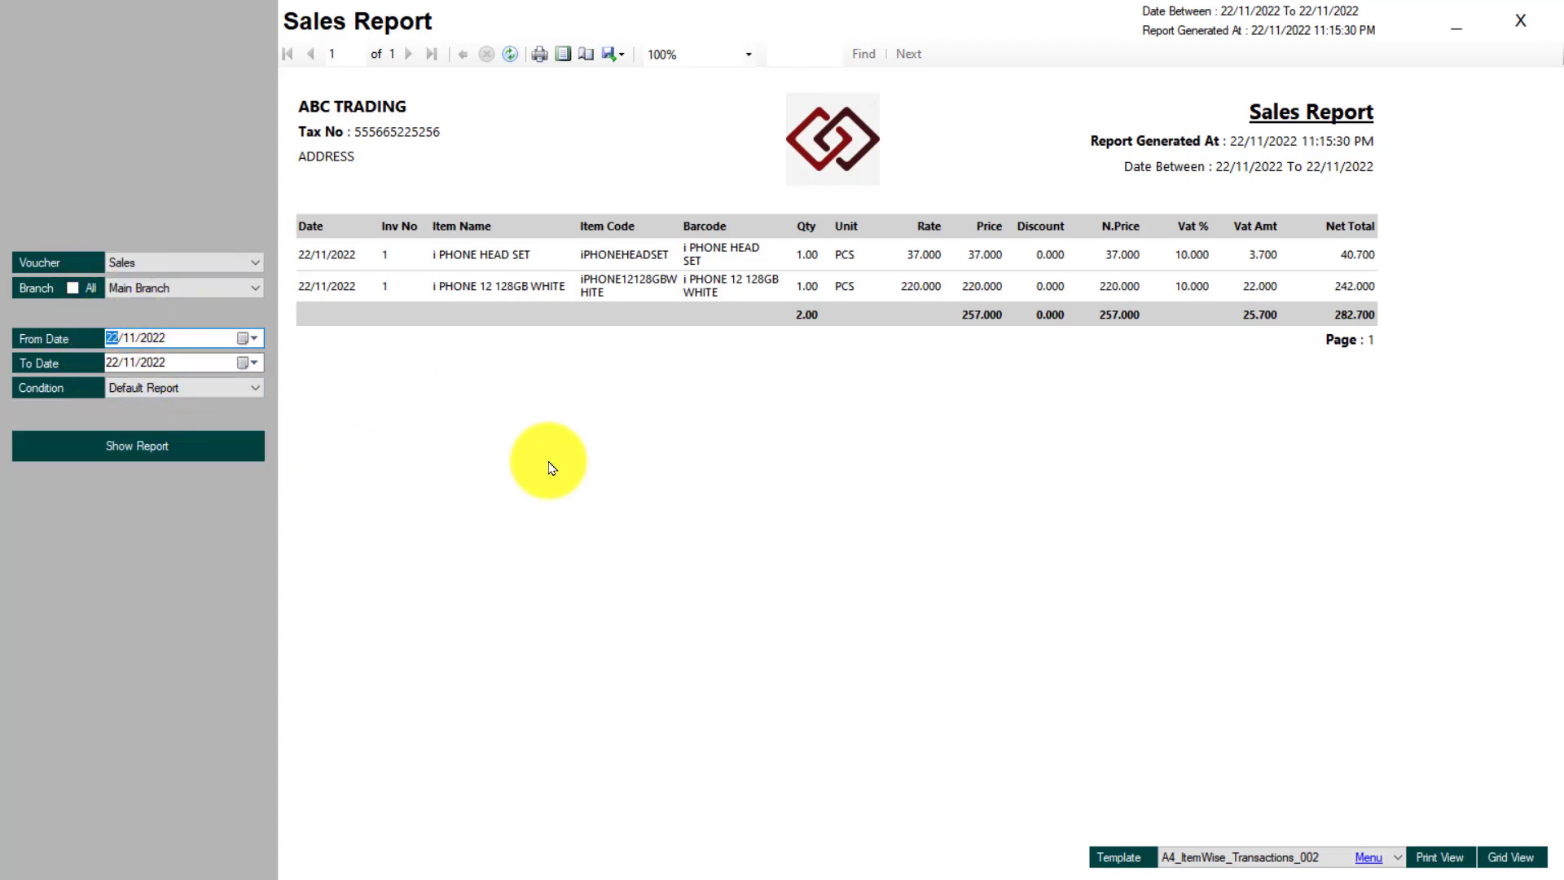
left_click(1519, 29)
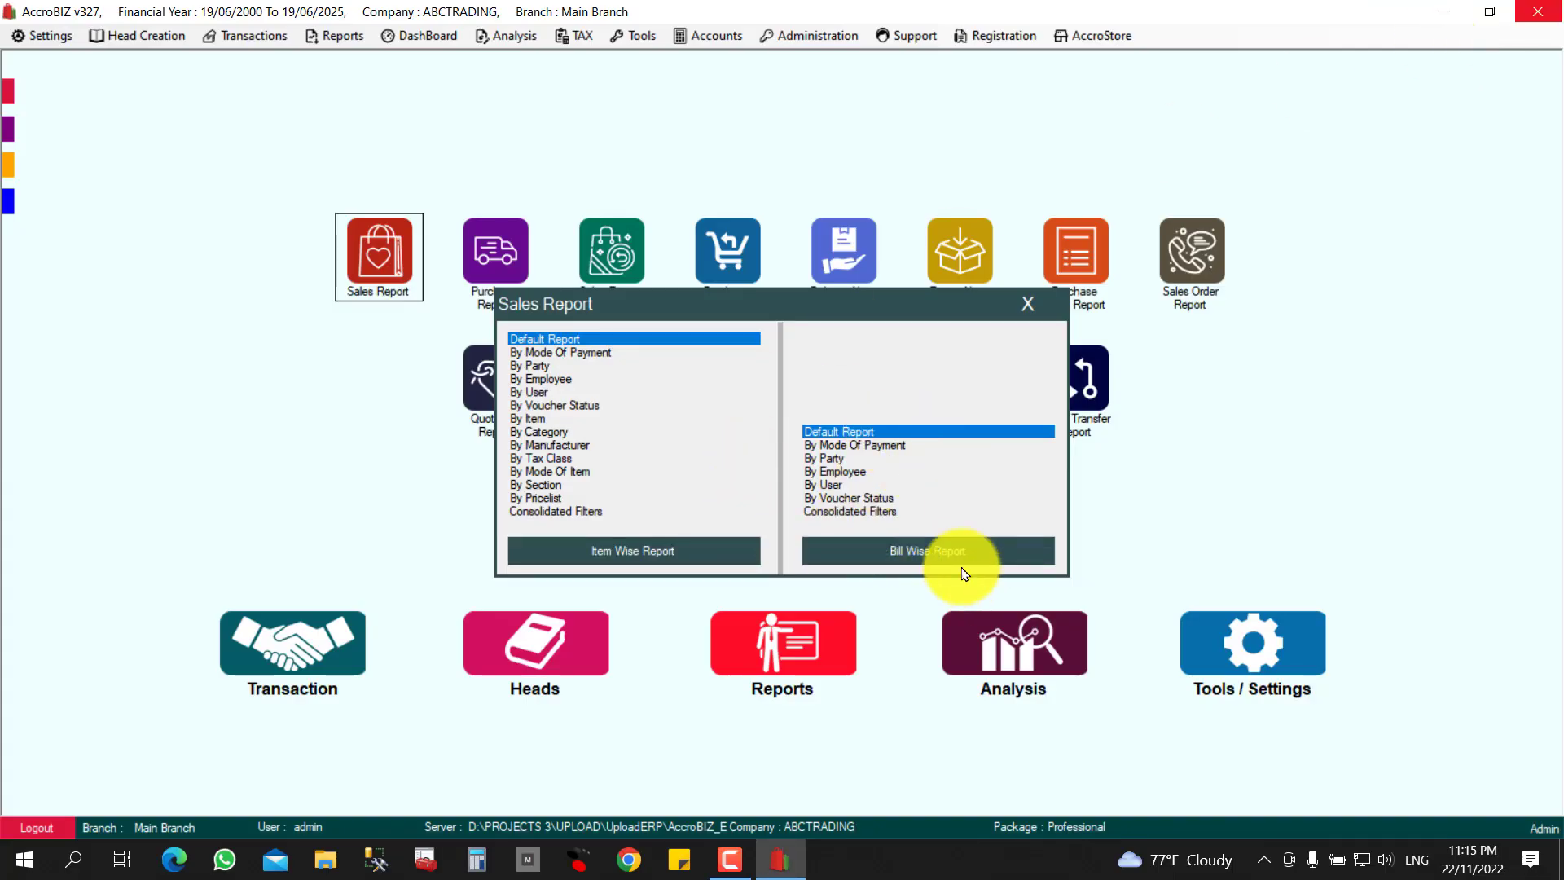
- Show the bill-wise default sales report and view it with the A4_BillWise_Transaction_MOP_002 template
left_click(936, 554)
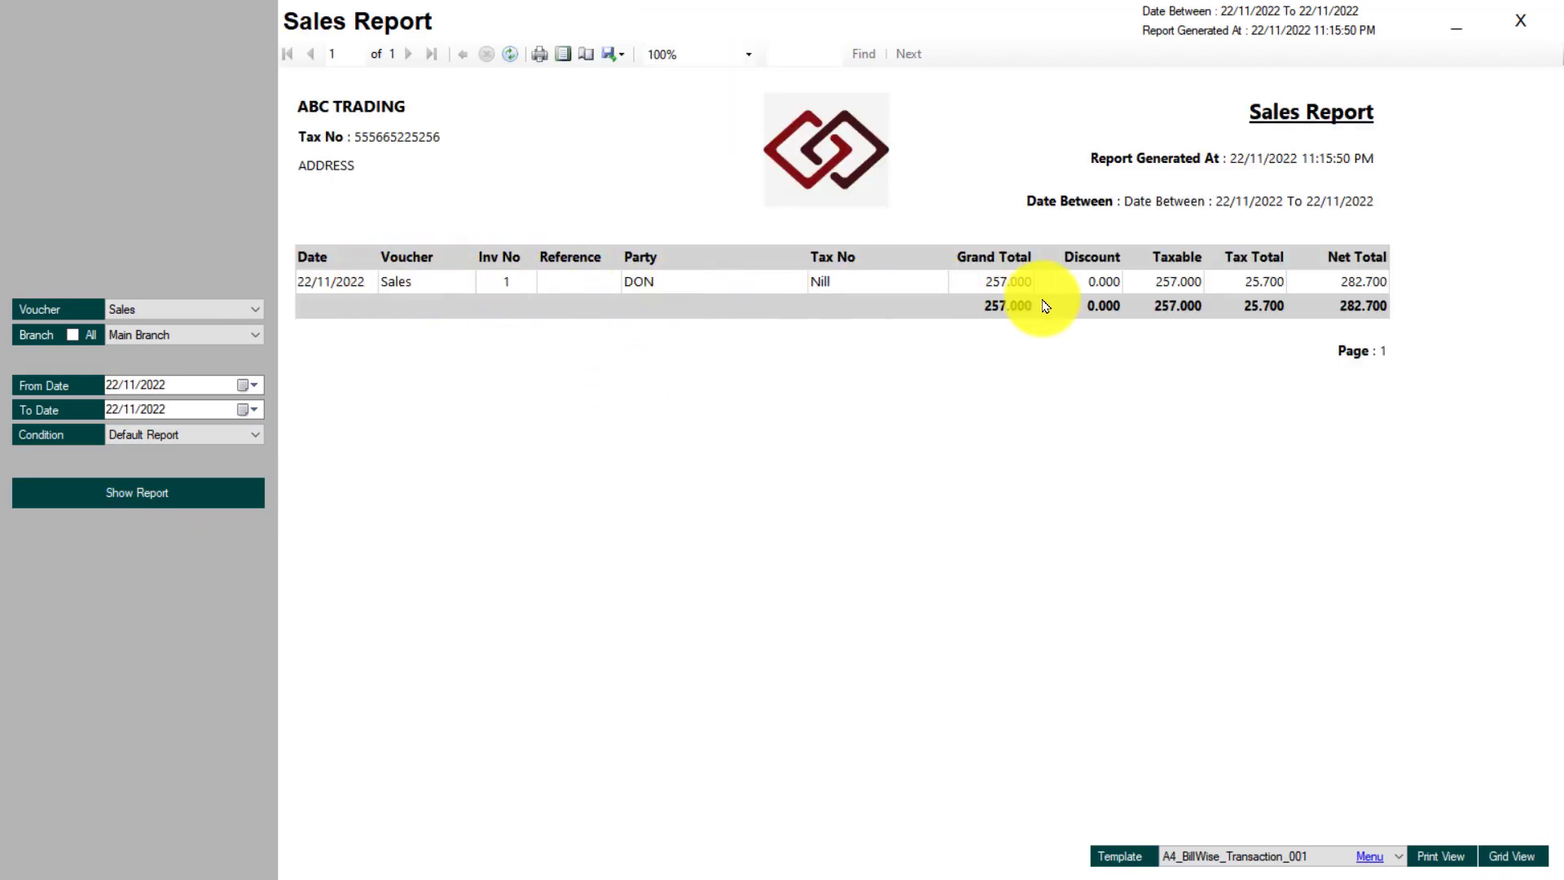
left_click(1275, 855)
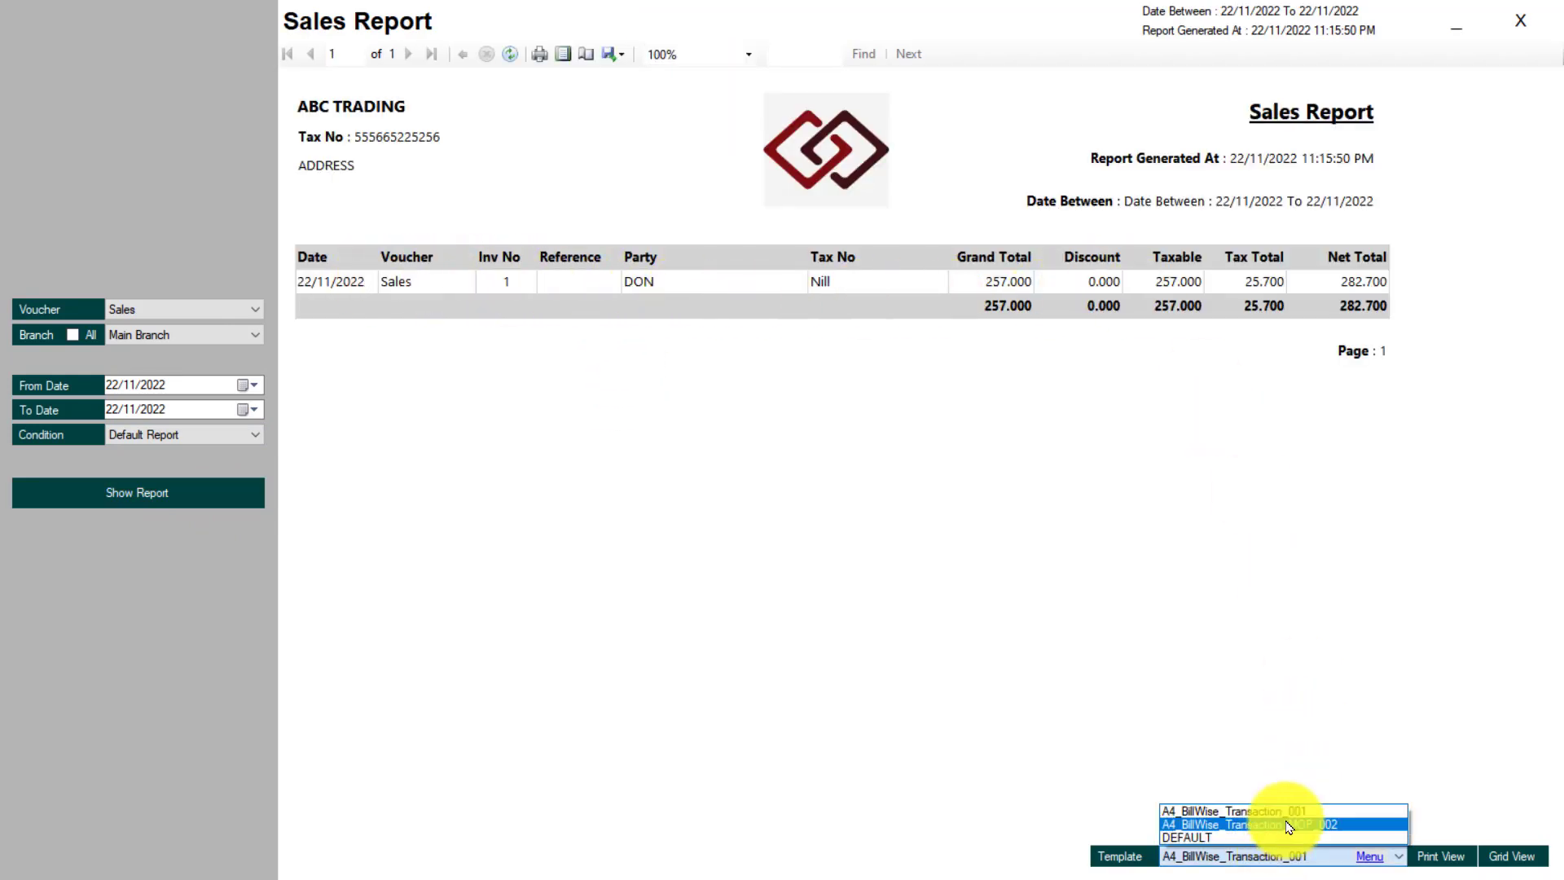
left_click(1289, 826)
left_click(1441, 855)
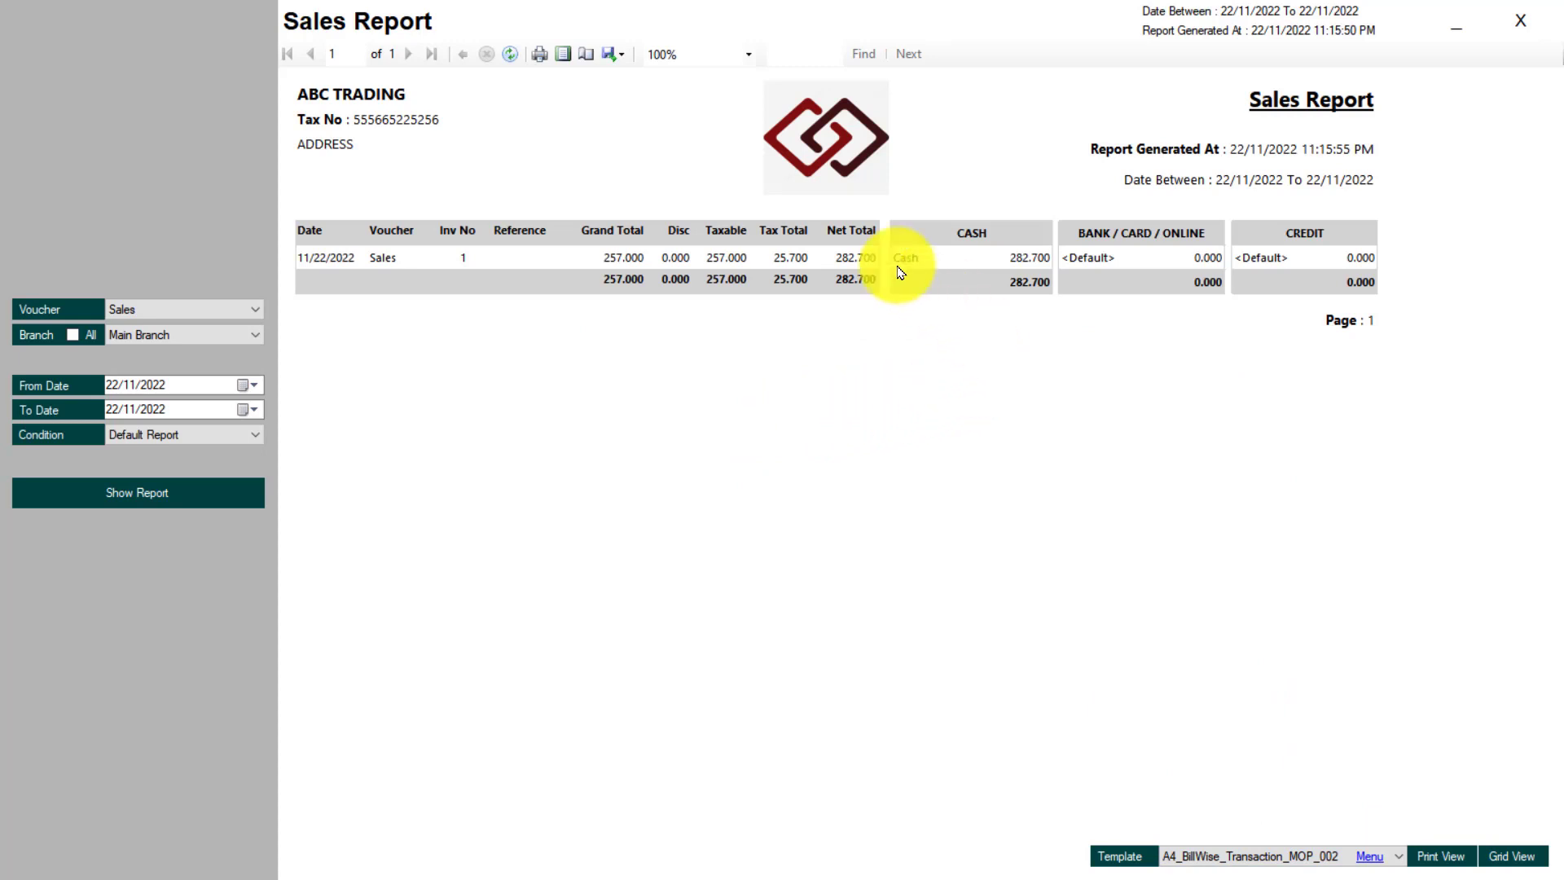
- View the bill-wise report with the A4_BillWise_Transaction_001 template, and close the report and the sales report options
left_click(1198, 852)
left_click(1228, 815)
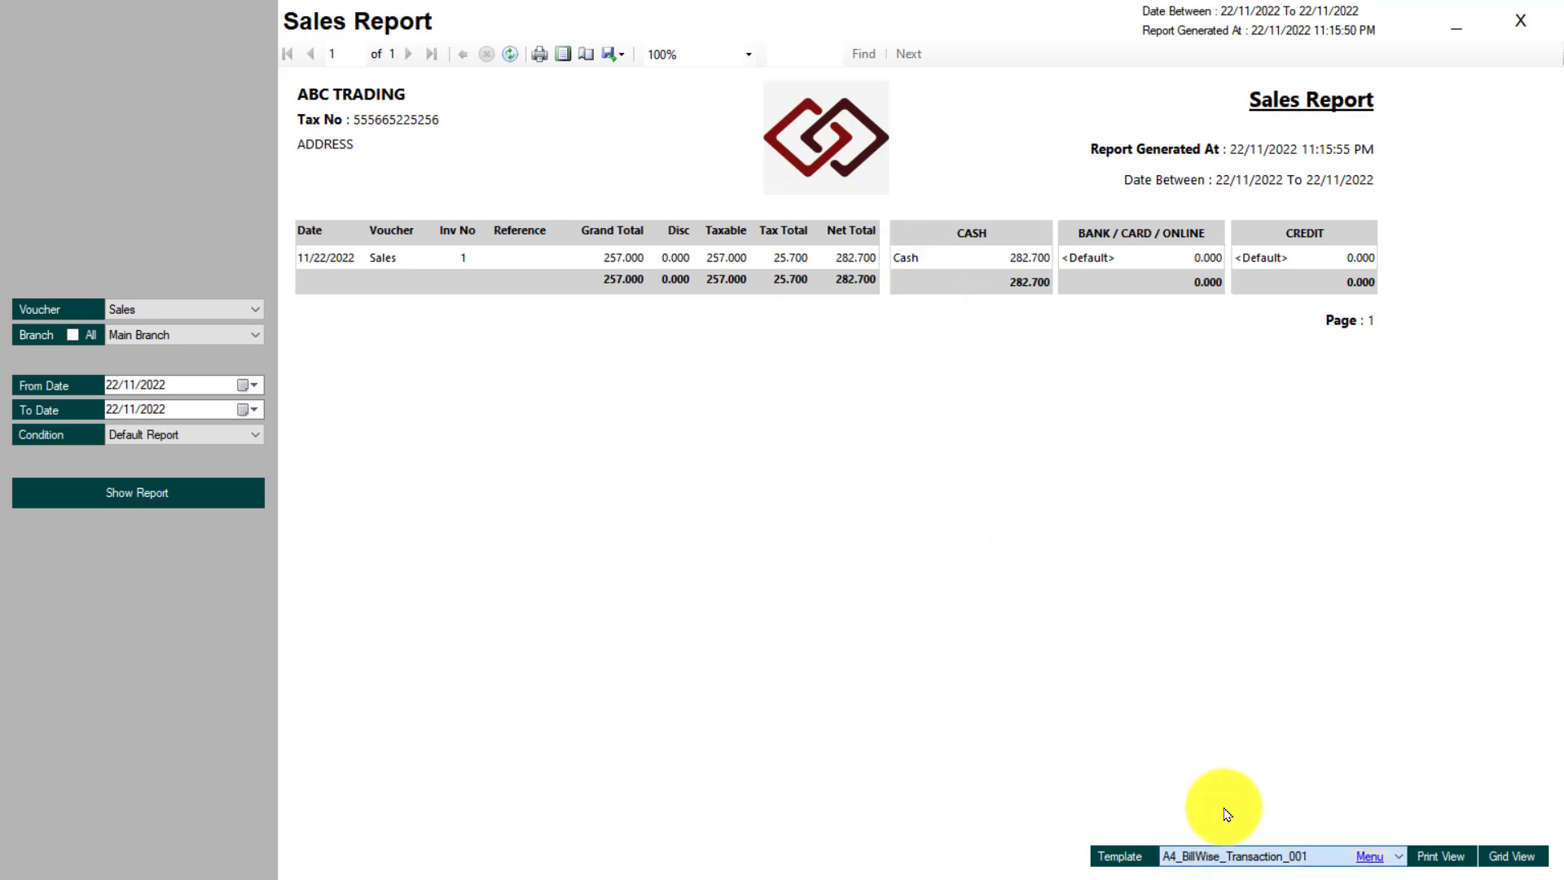
left_click(1439, 856)
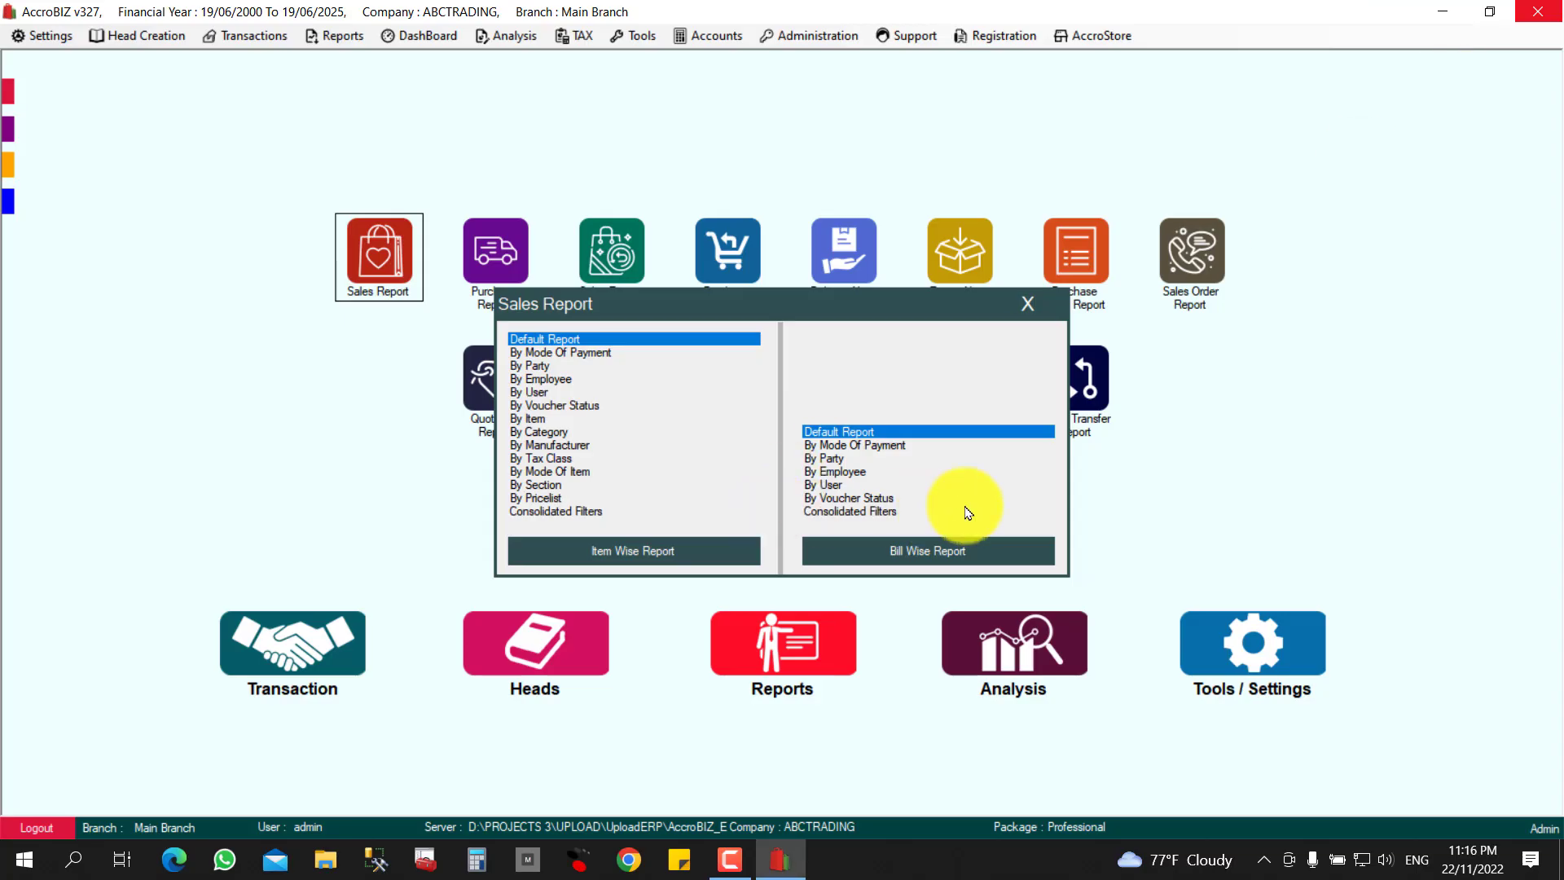
left_click(1028, 304)
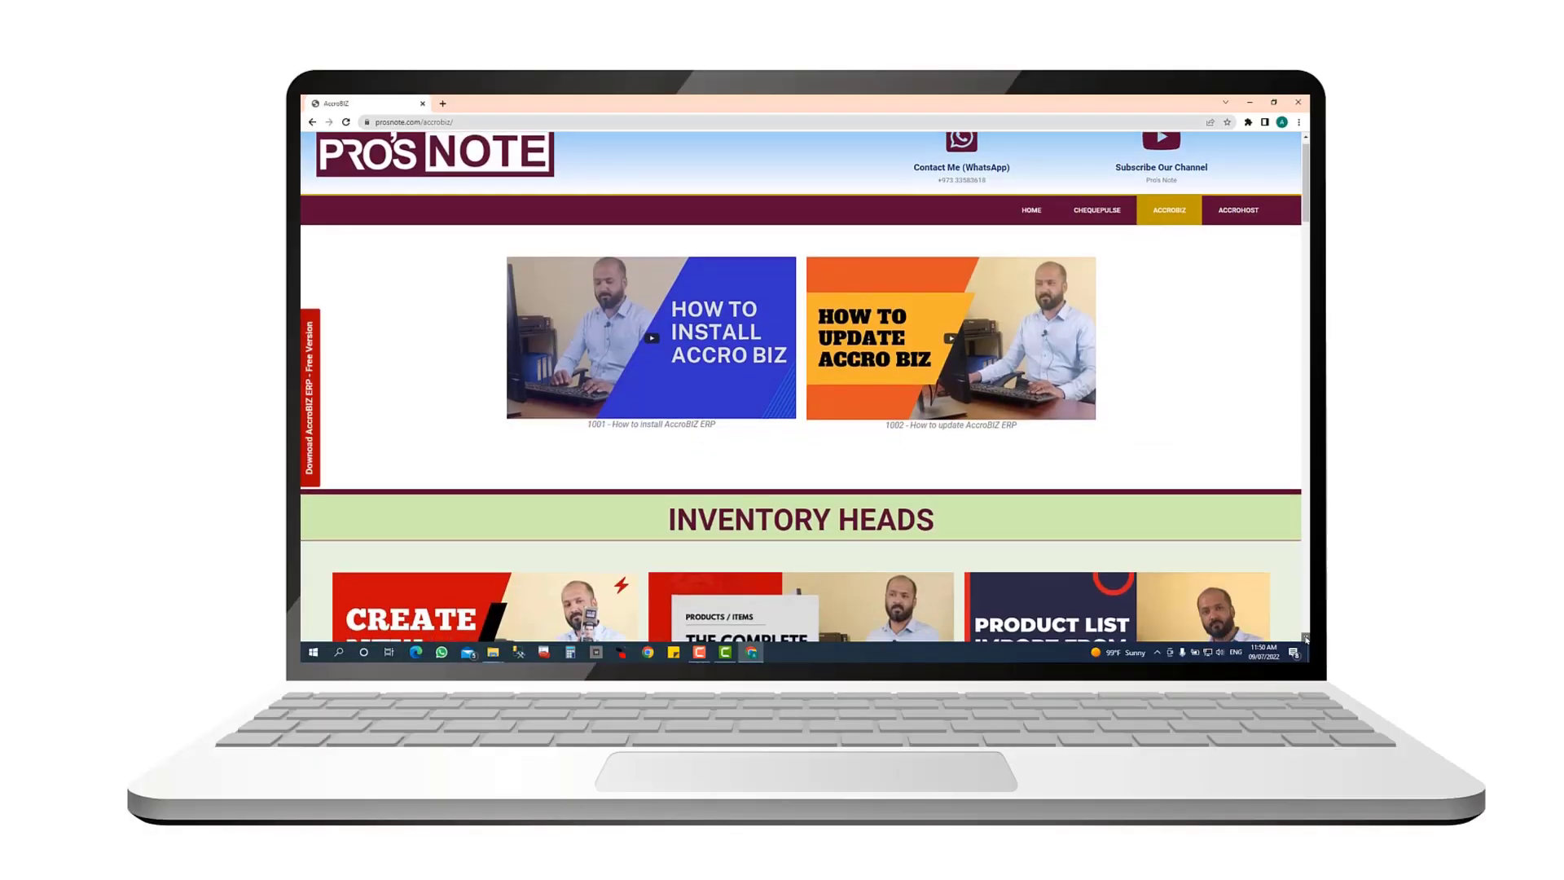
left_click(1306, 637)
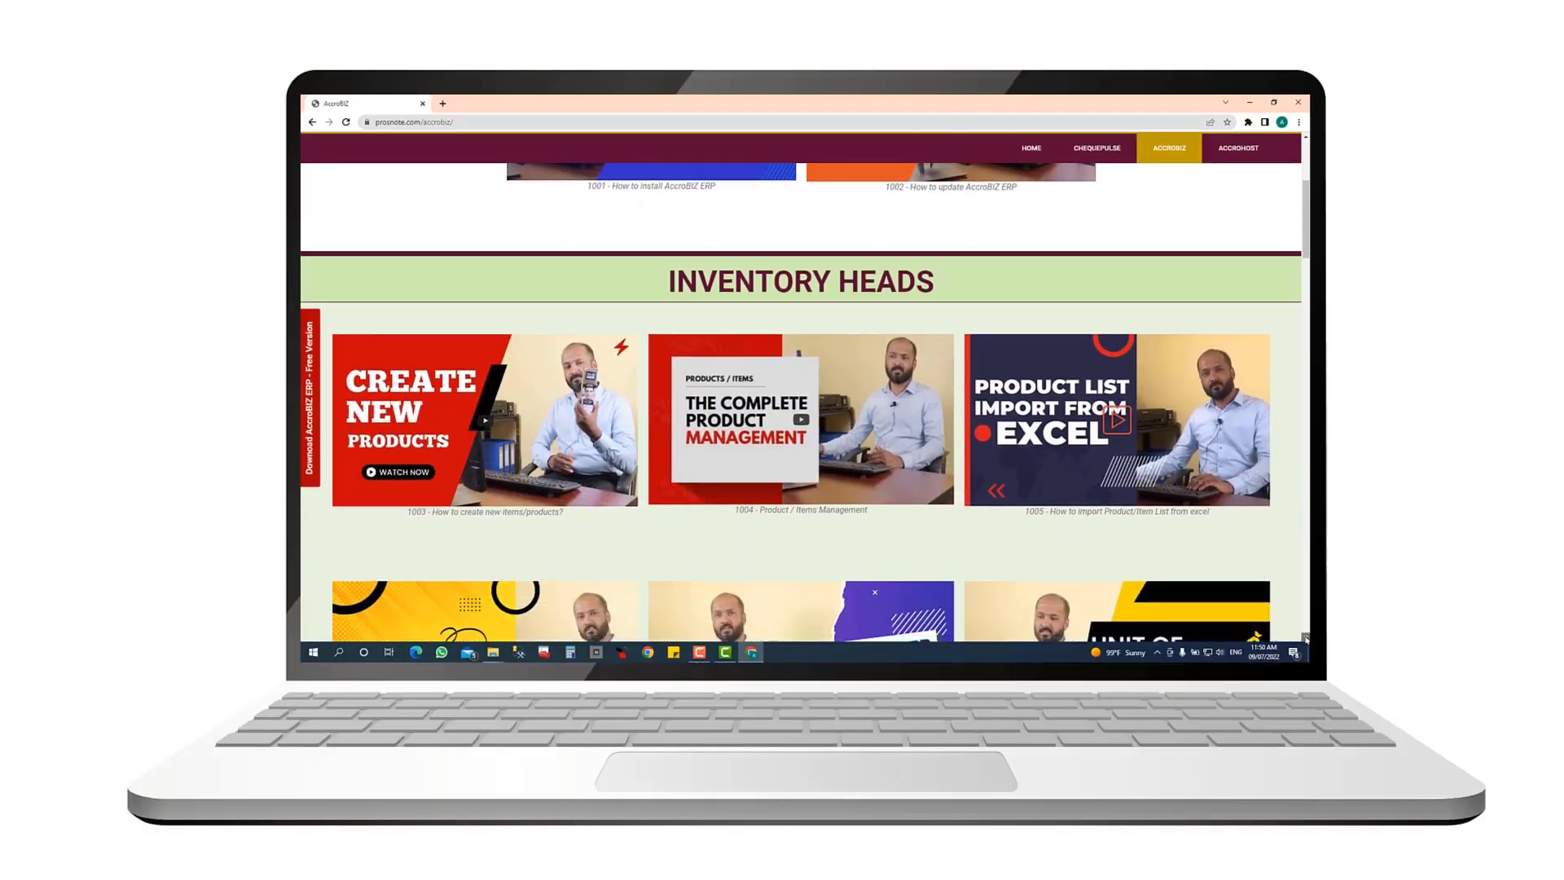